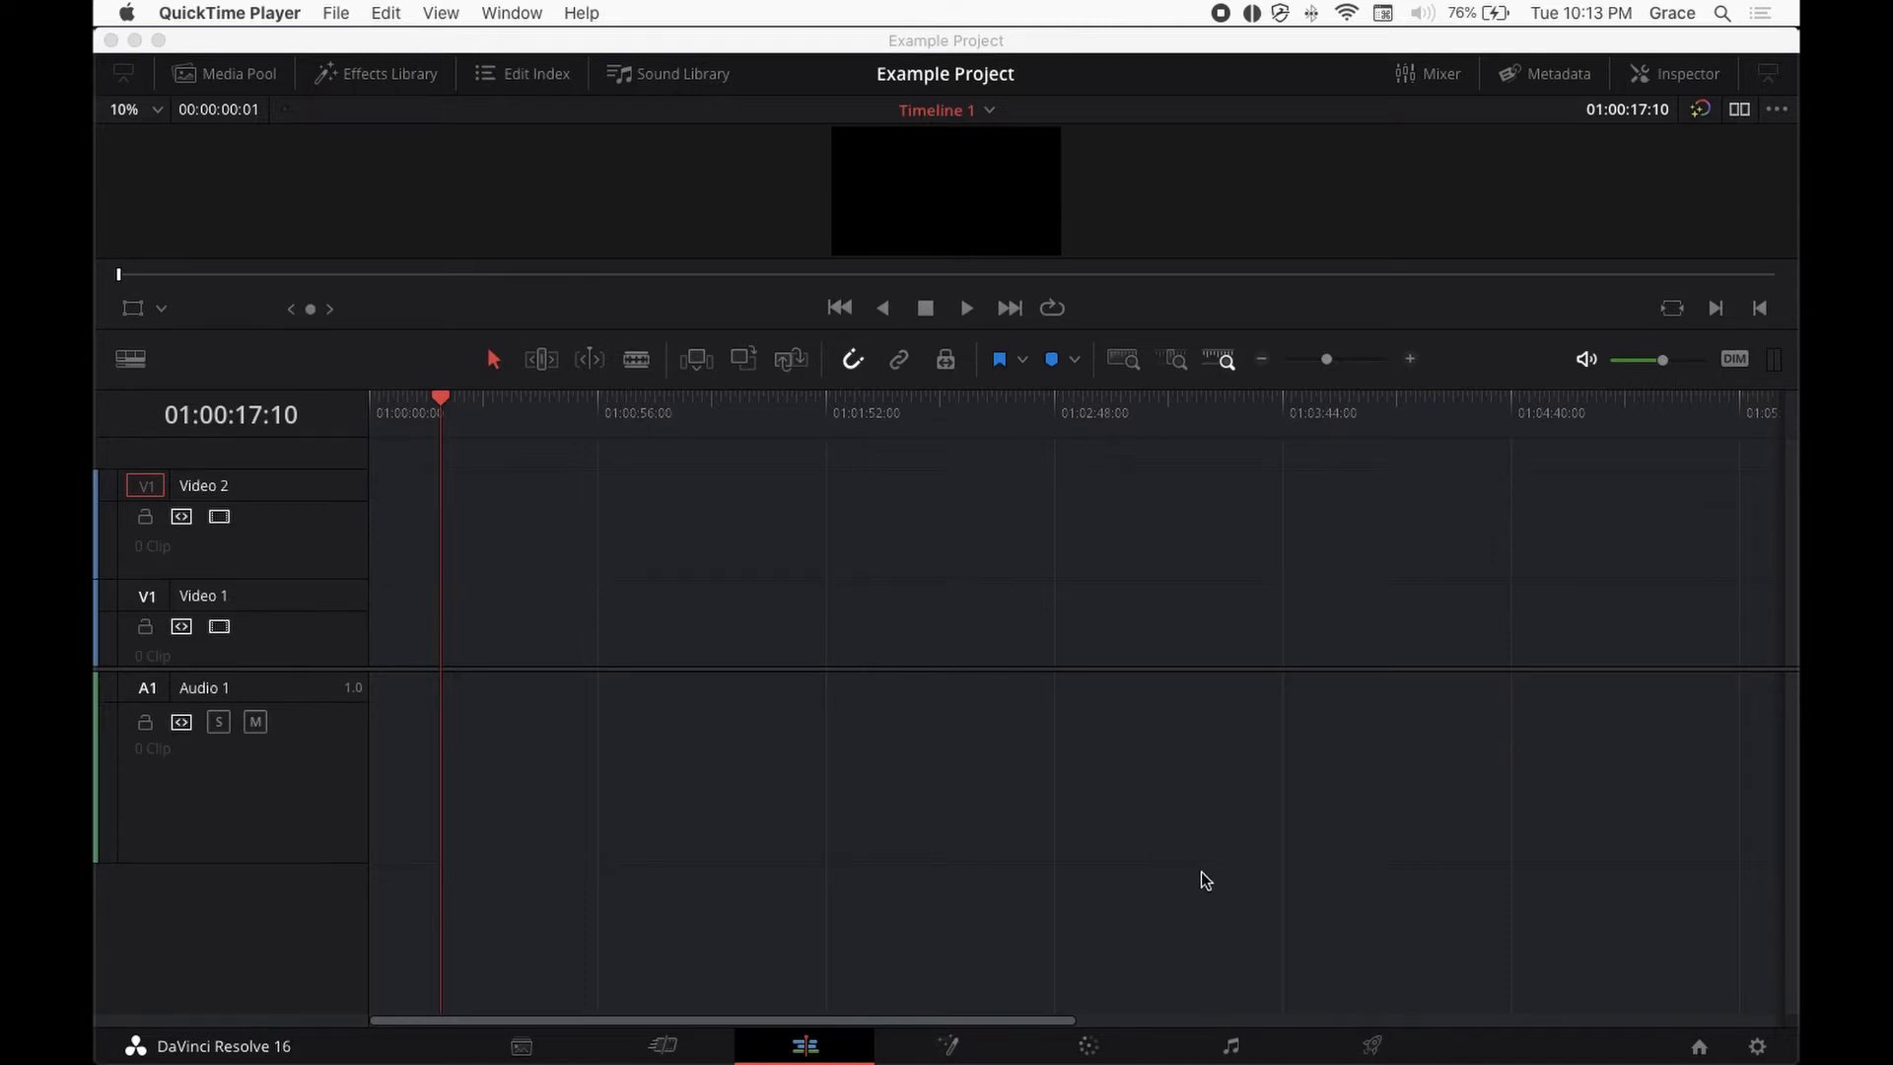
Switch to Keynote and inspect the build-out animation assigned to the number on slides 1 and 2.
mouse_move(1246, 1037)
mouse_move(1449, 1043)
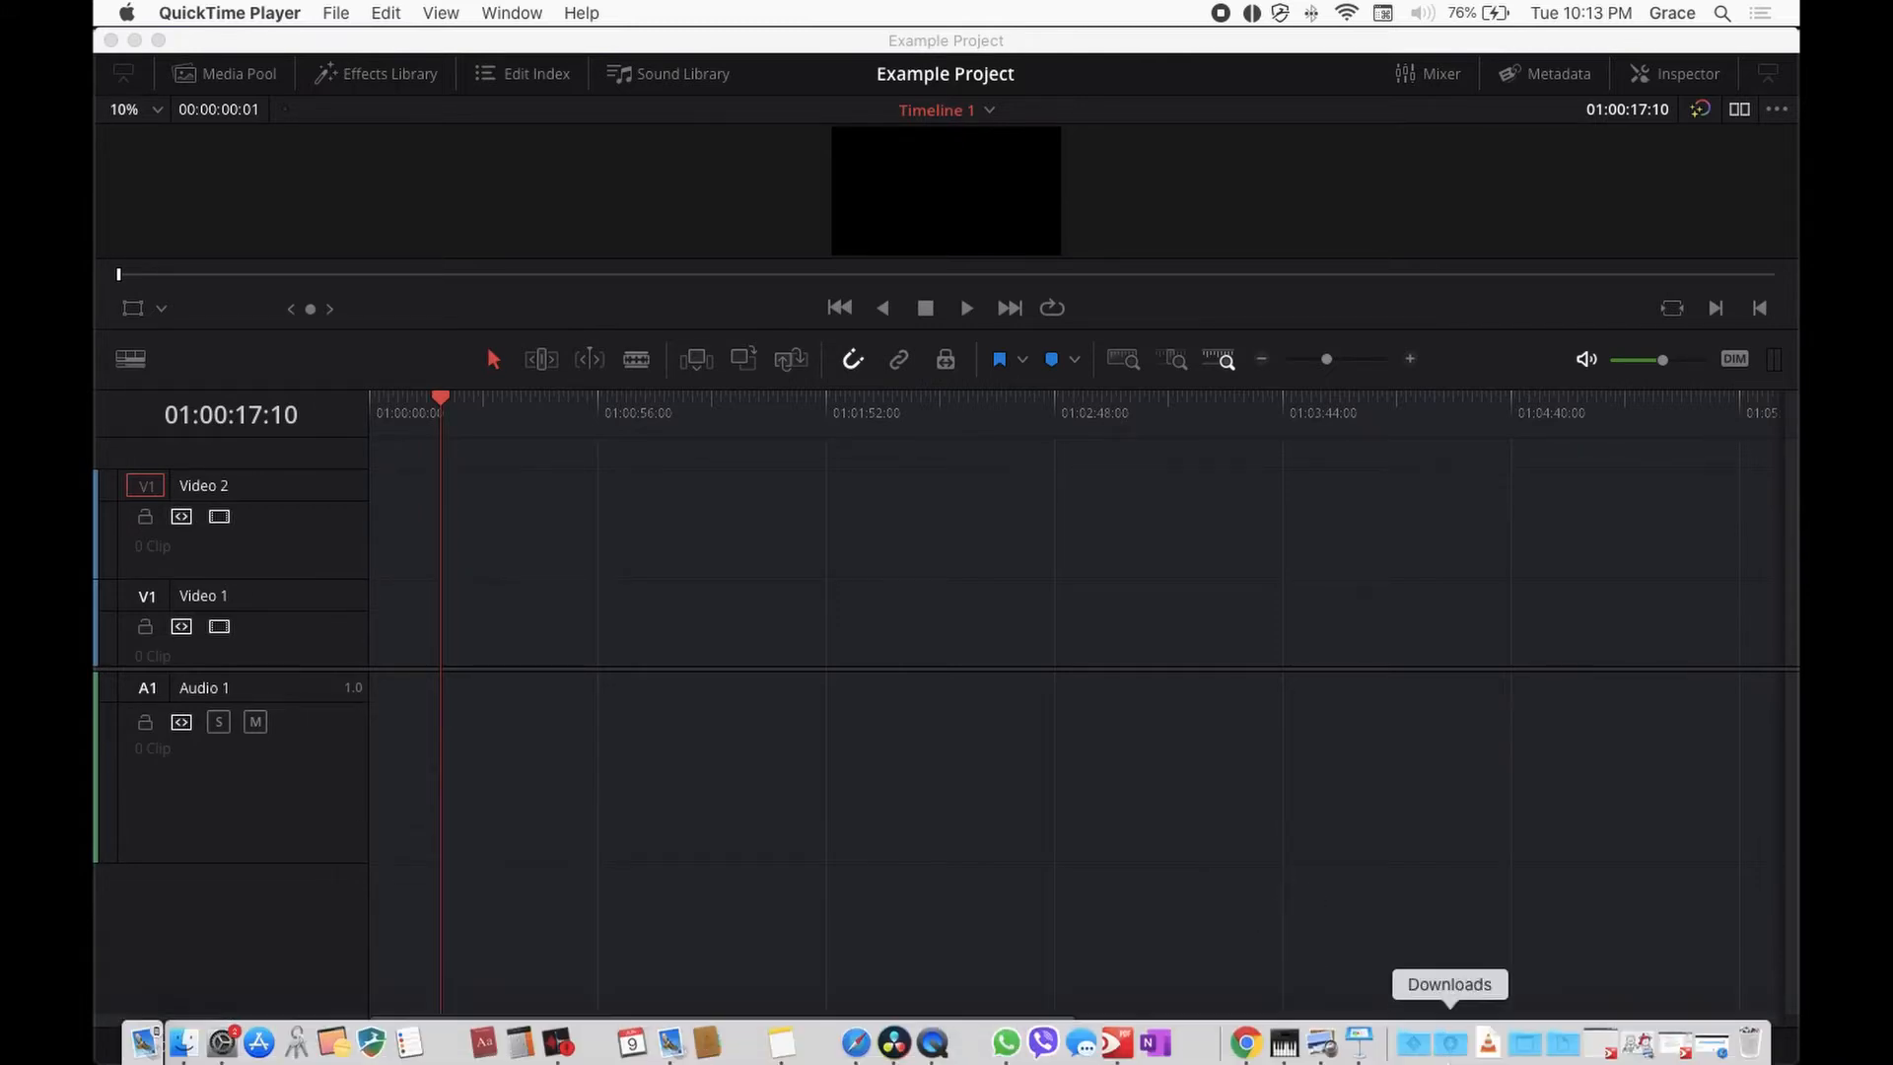
click(1356, 1040)
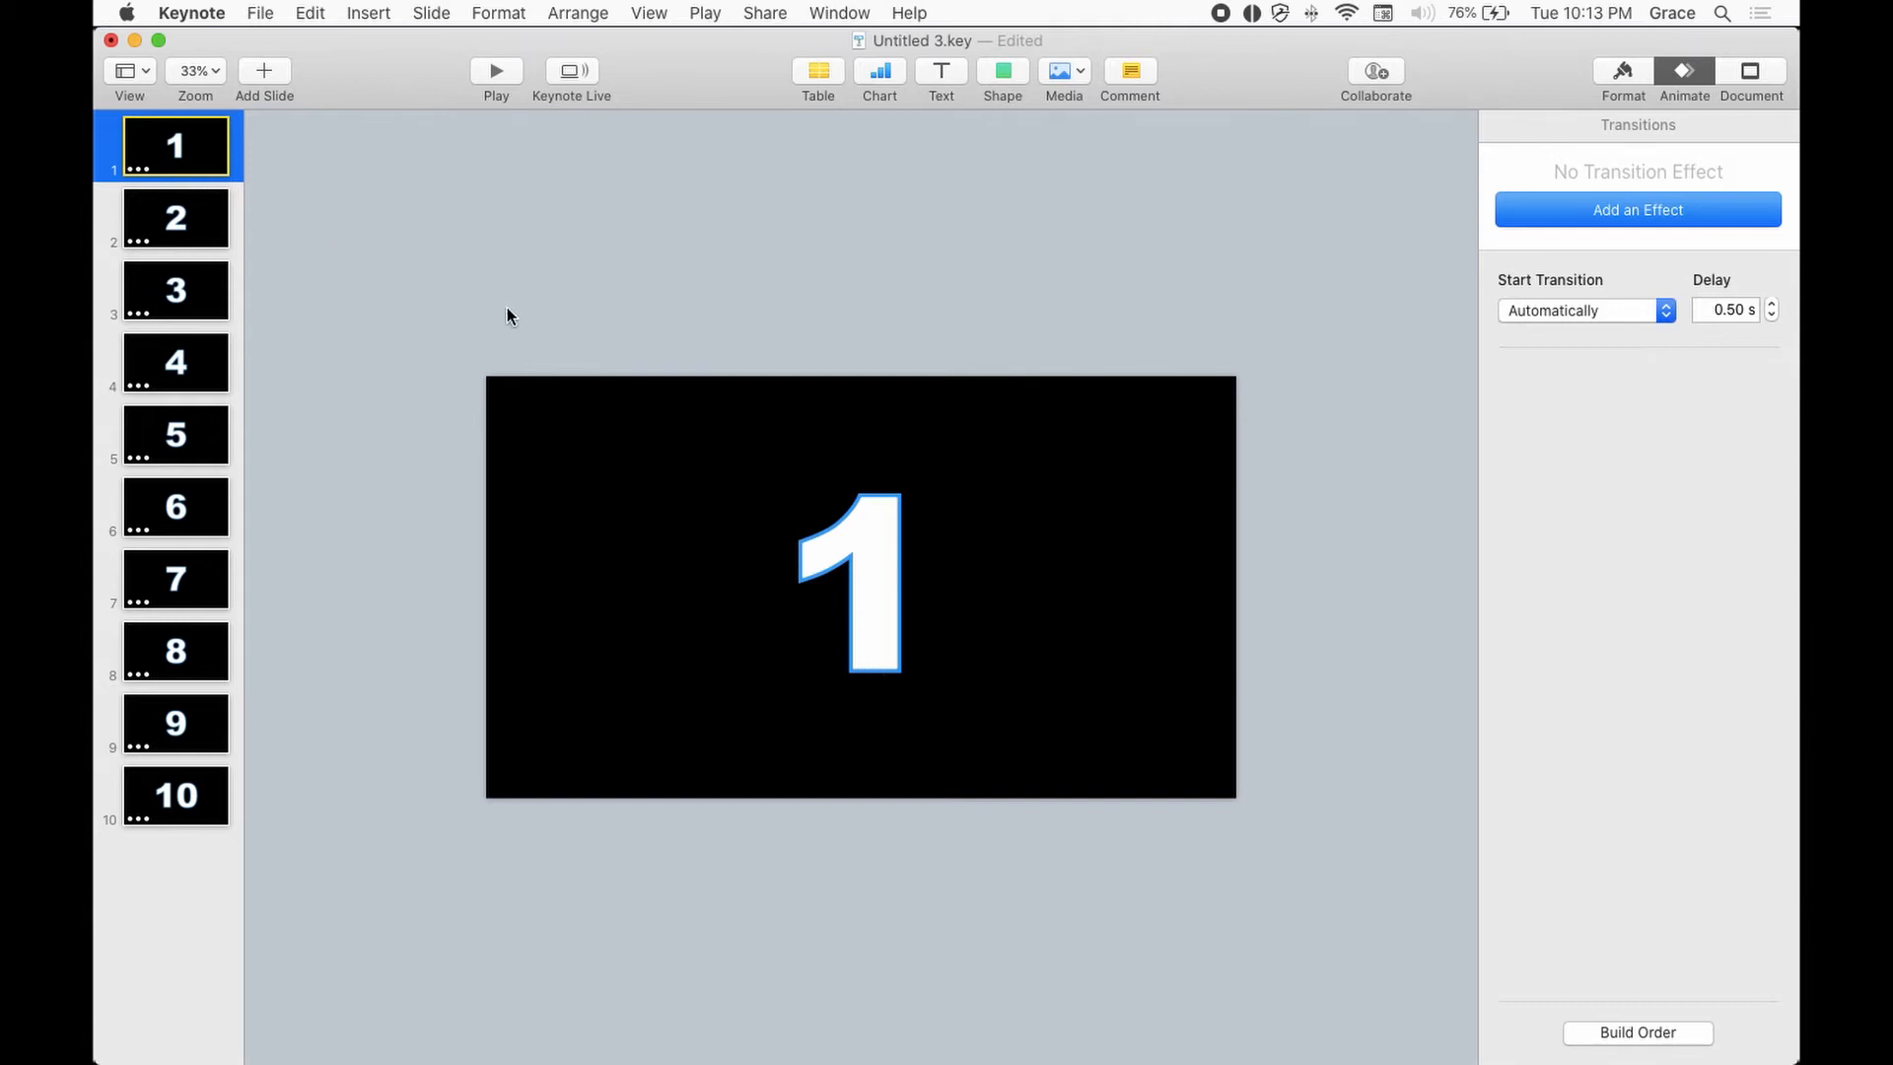
click(858, 512)
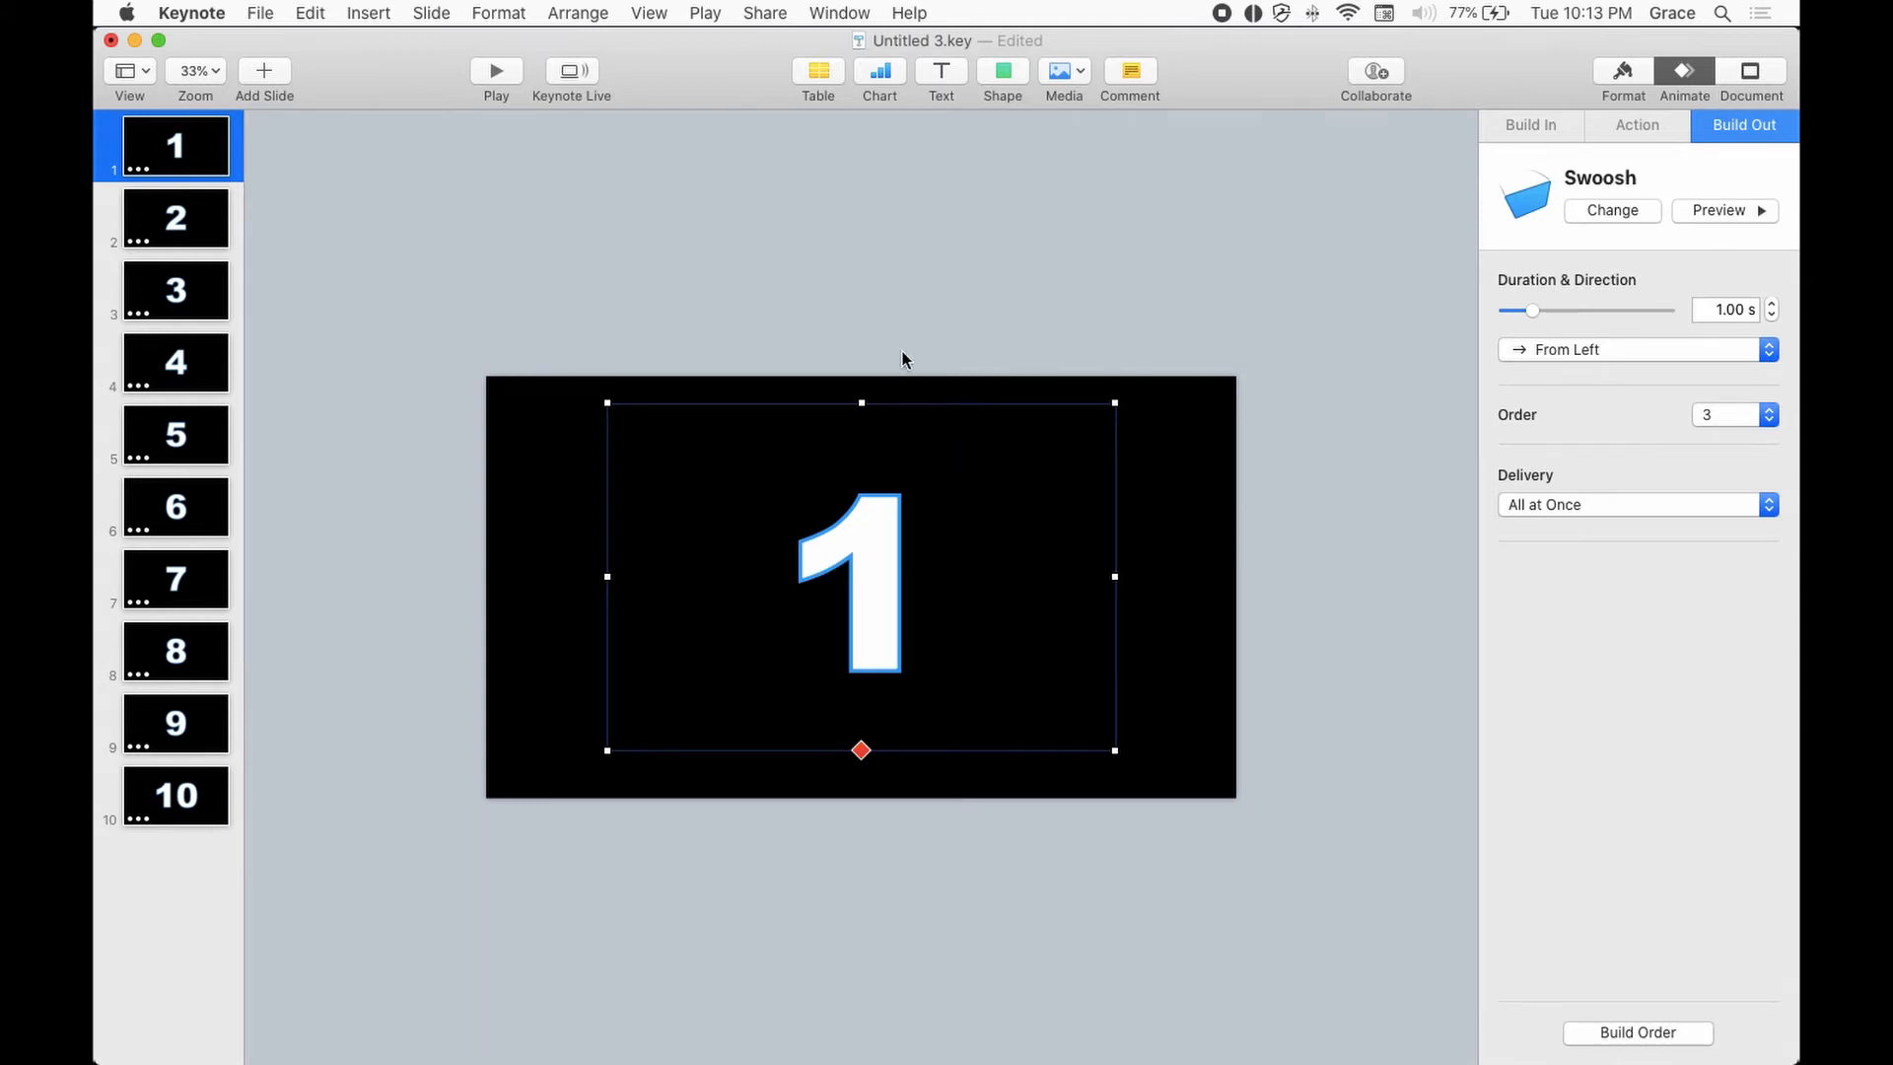
click(182, 221)
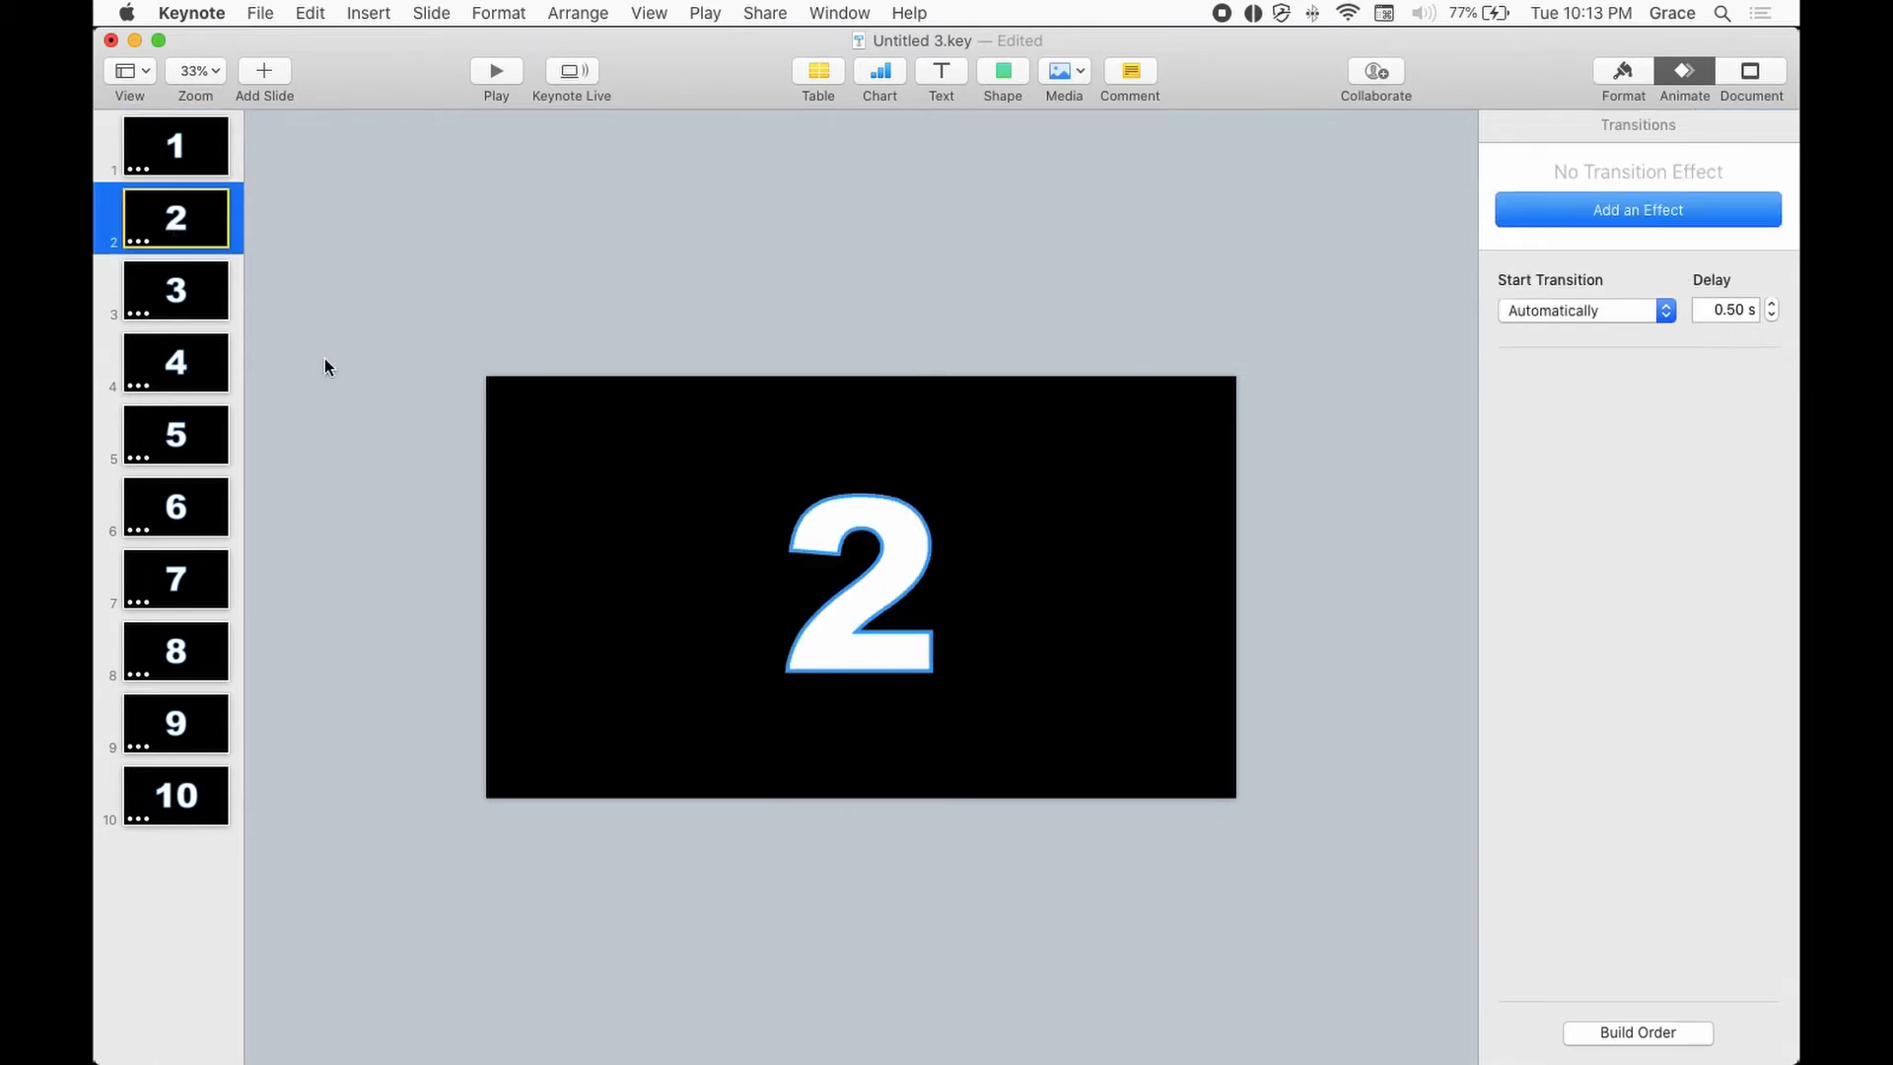
click(932, 639)
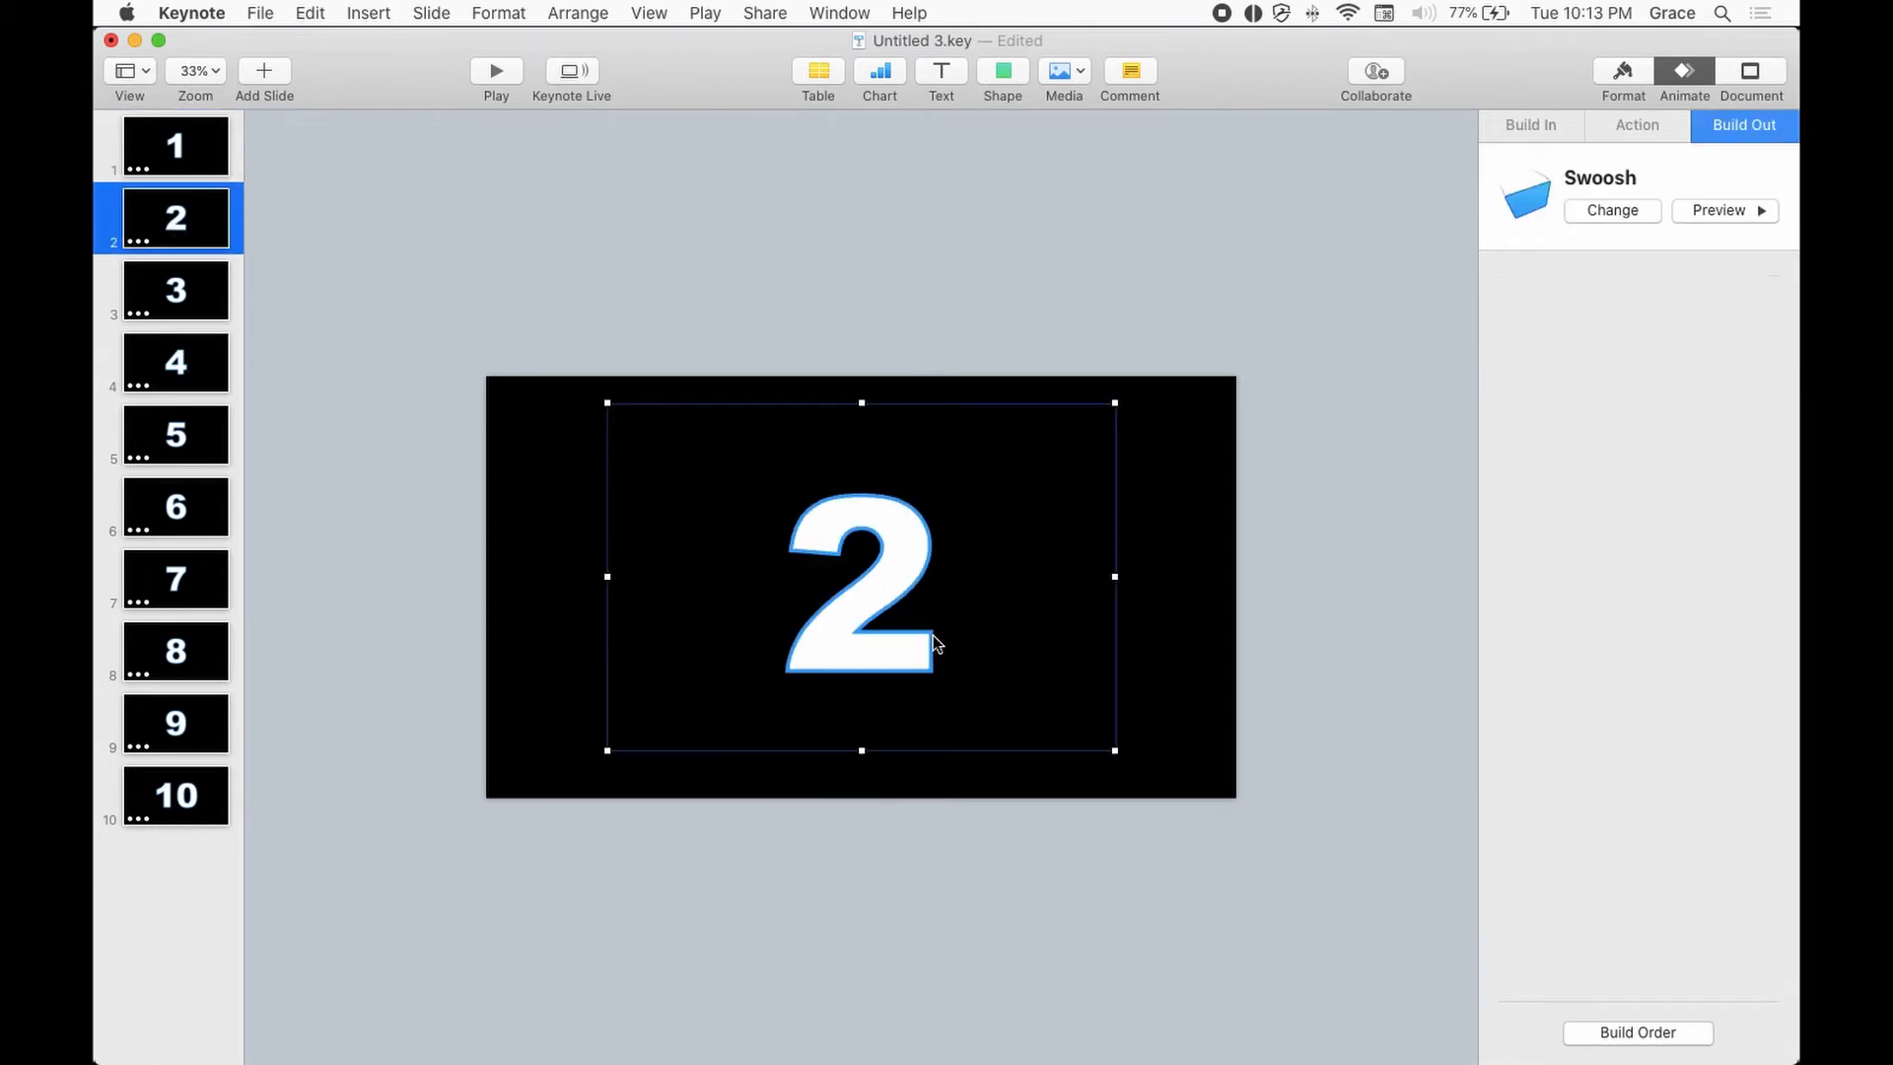
click(225, 166)
click(874, 531)
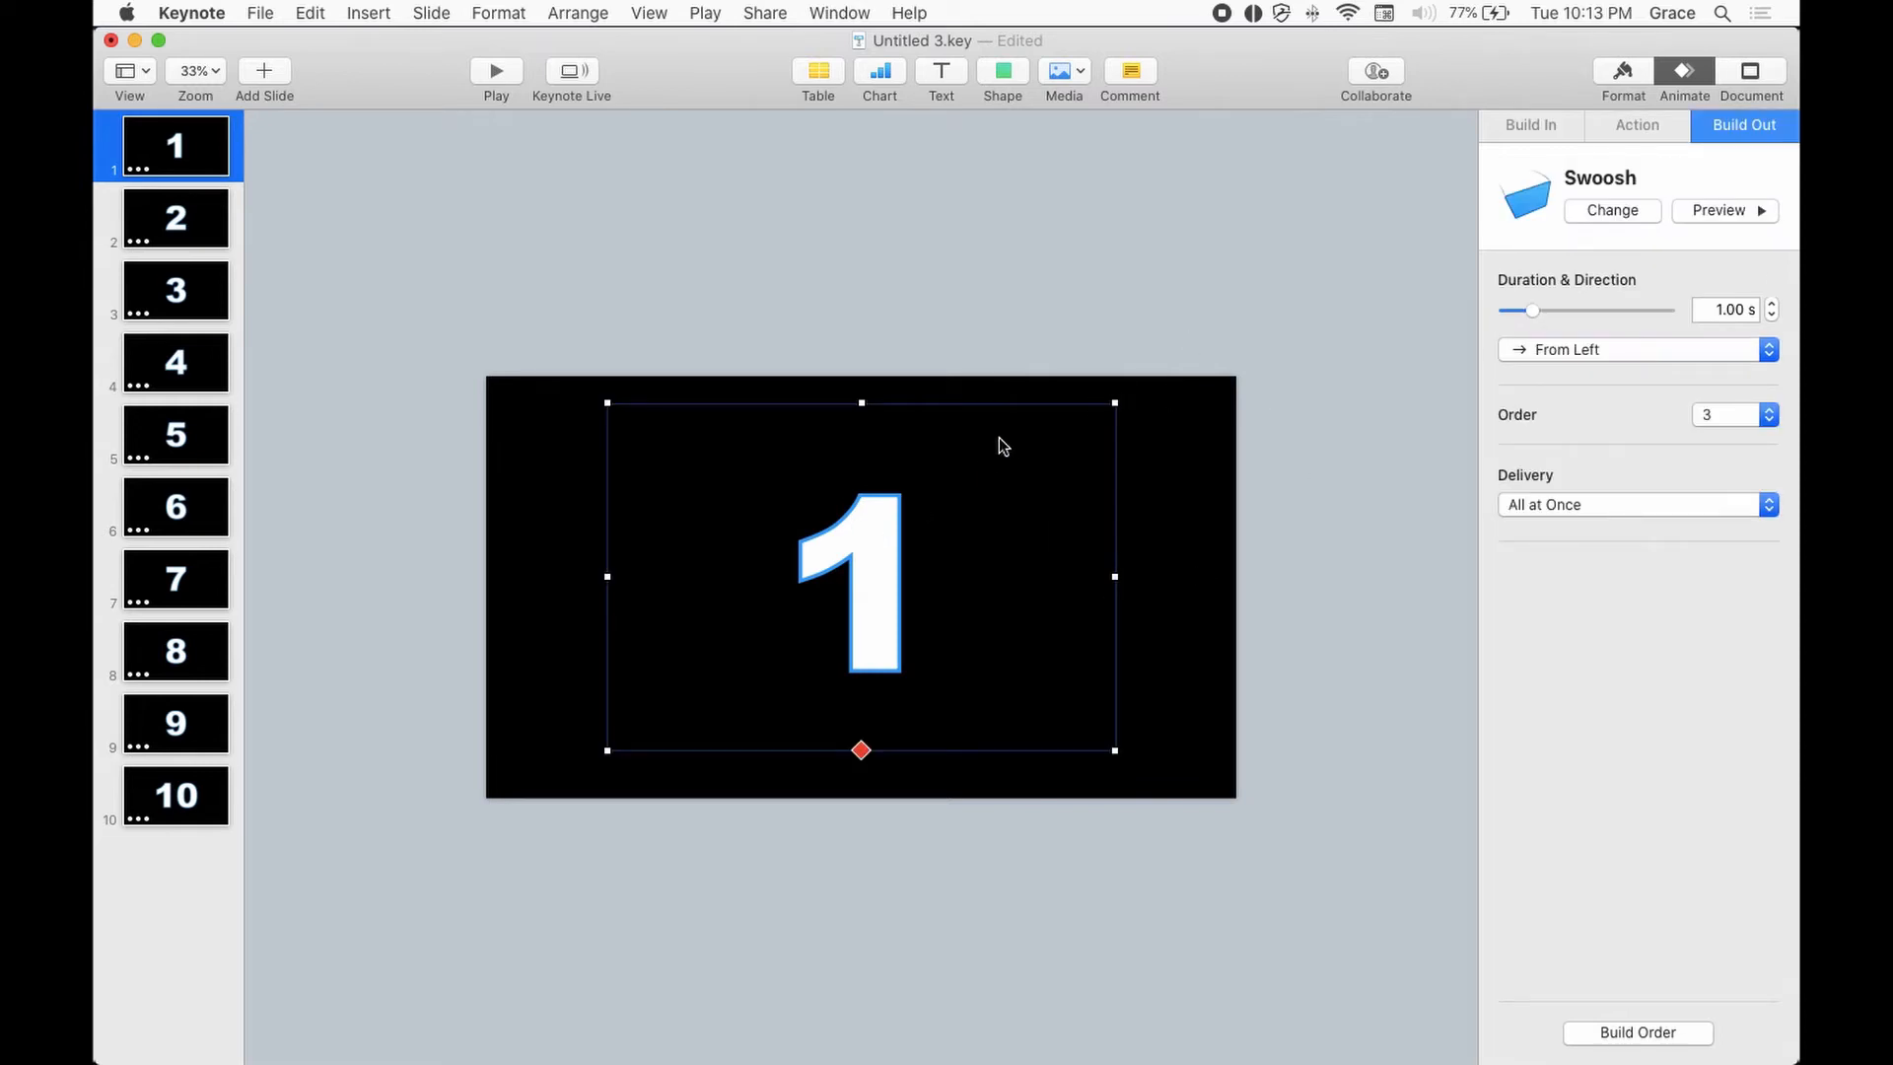
click(1051, 262)
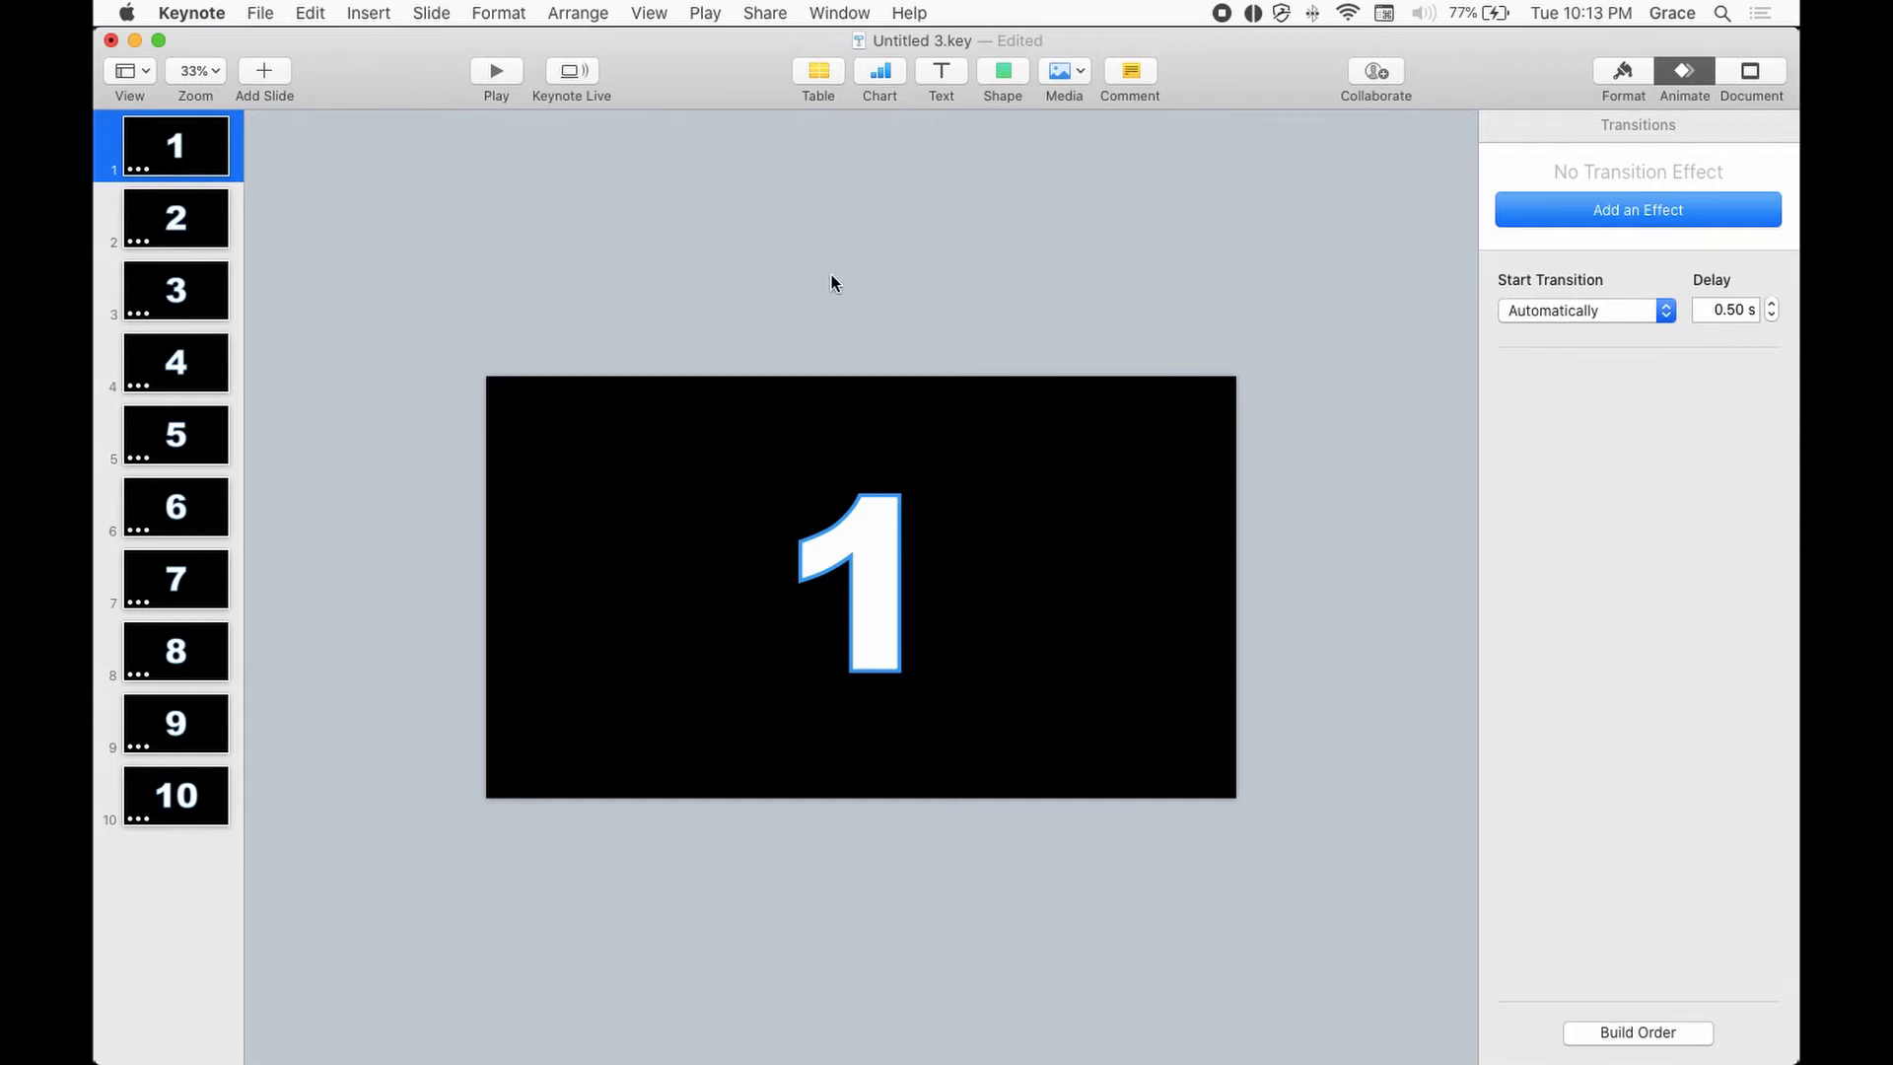
click(166, 217)
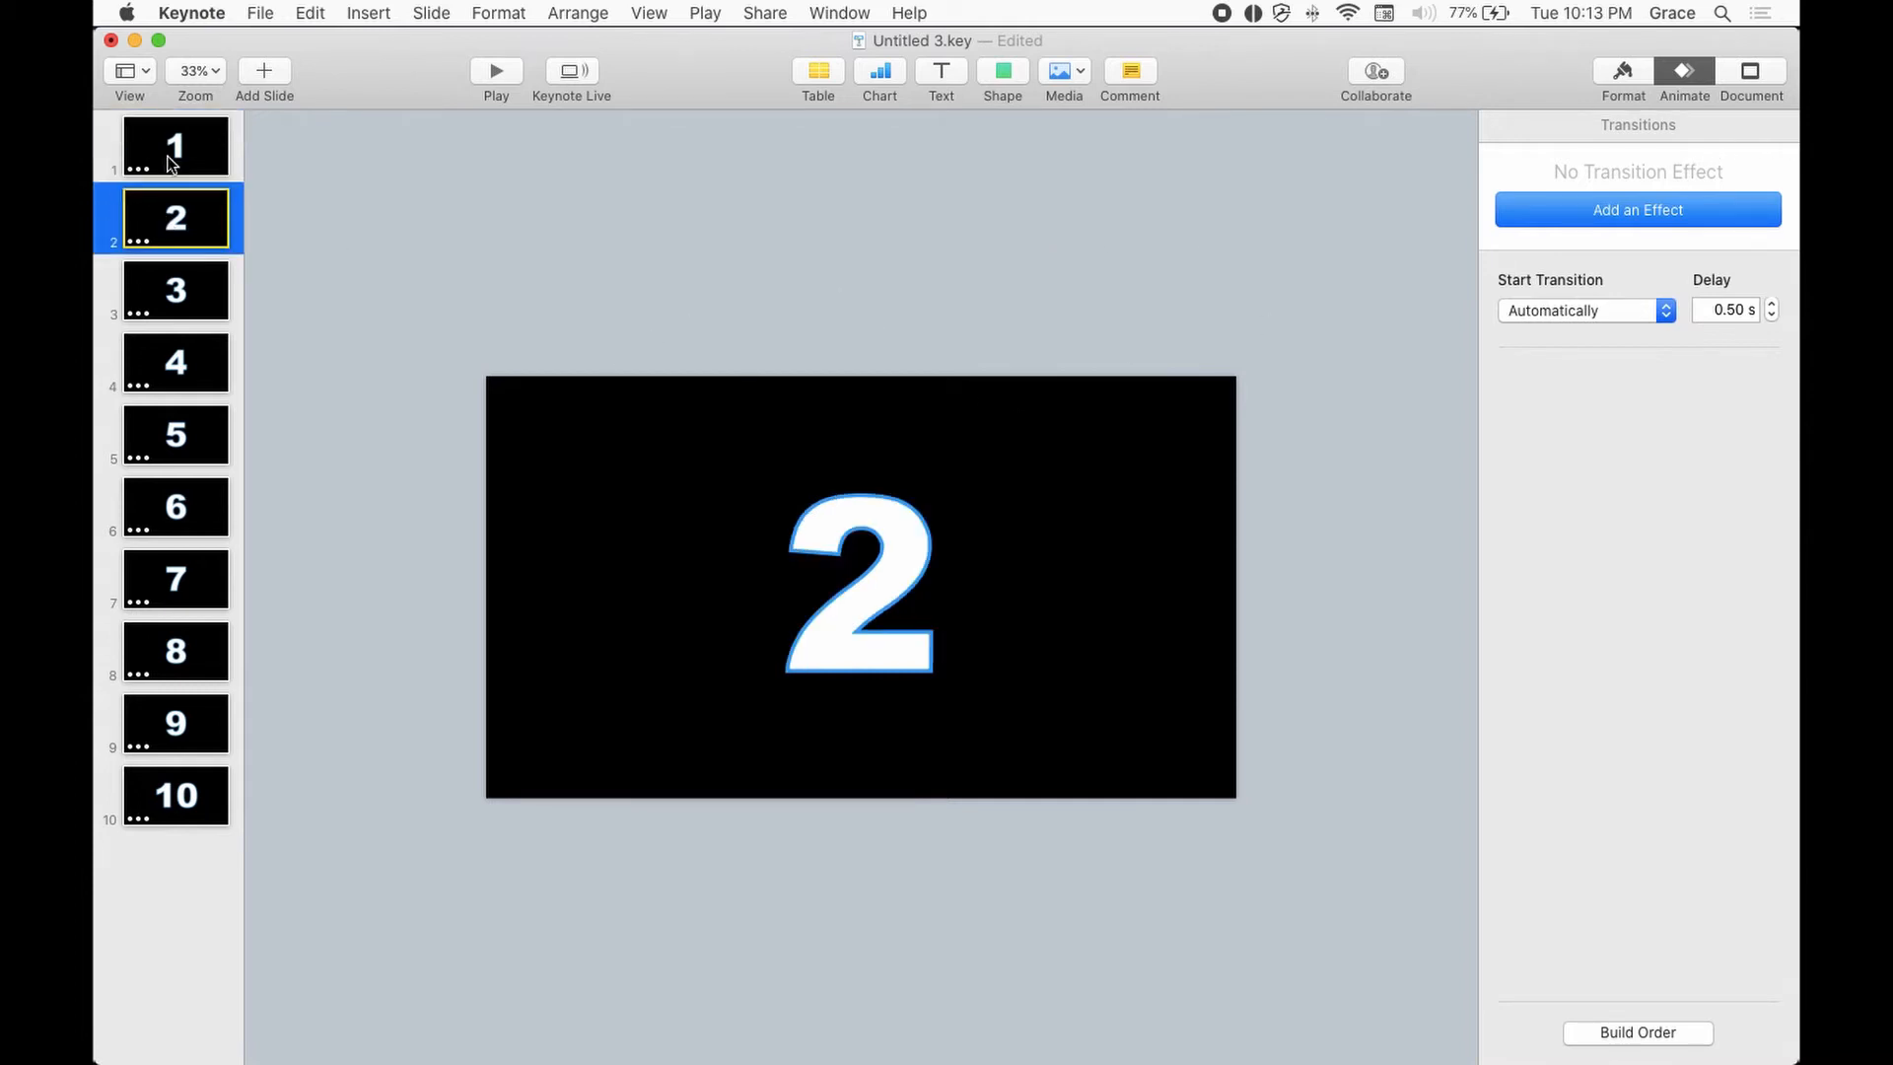
click(176, 148)
click(782, 540)
click(1146, 539)
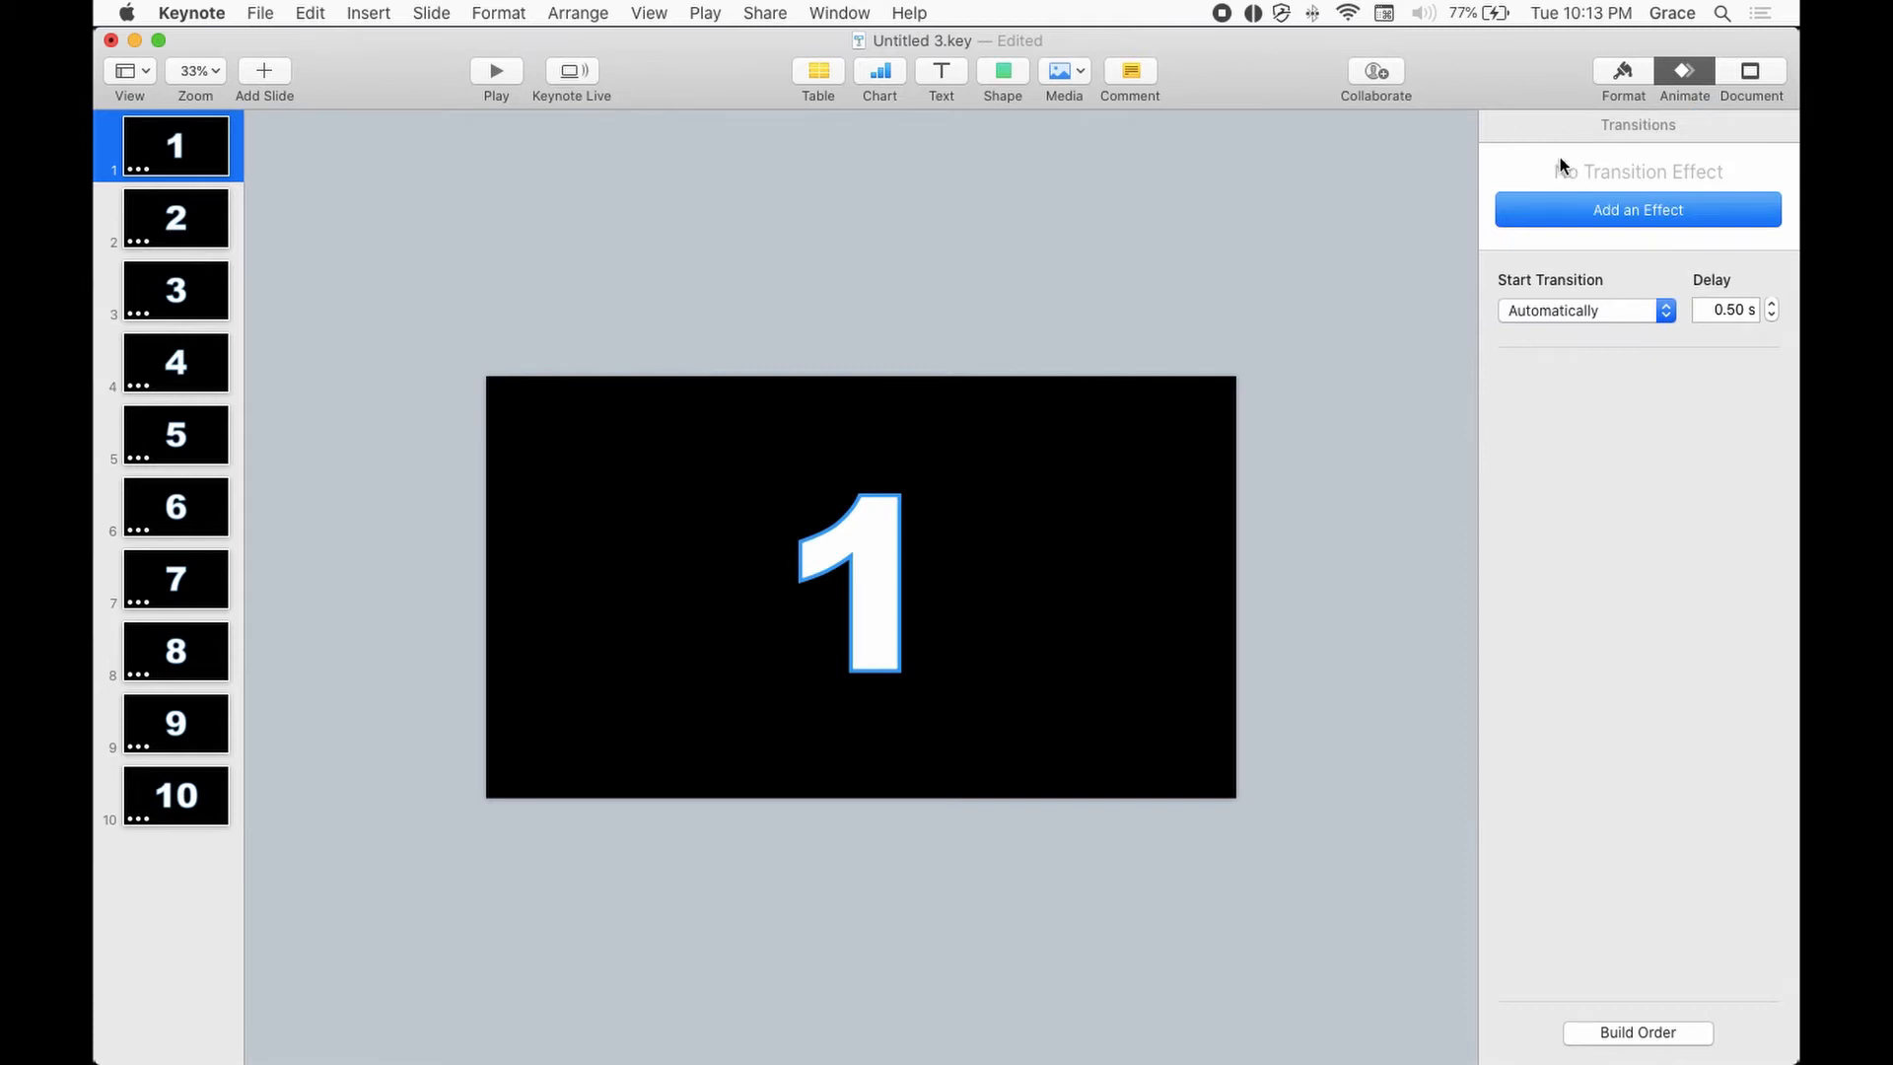
click(814, 467)
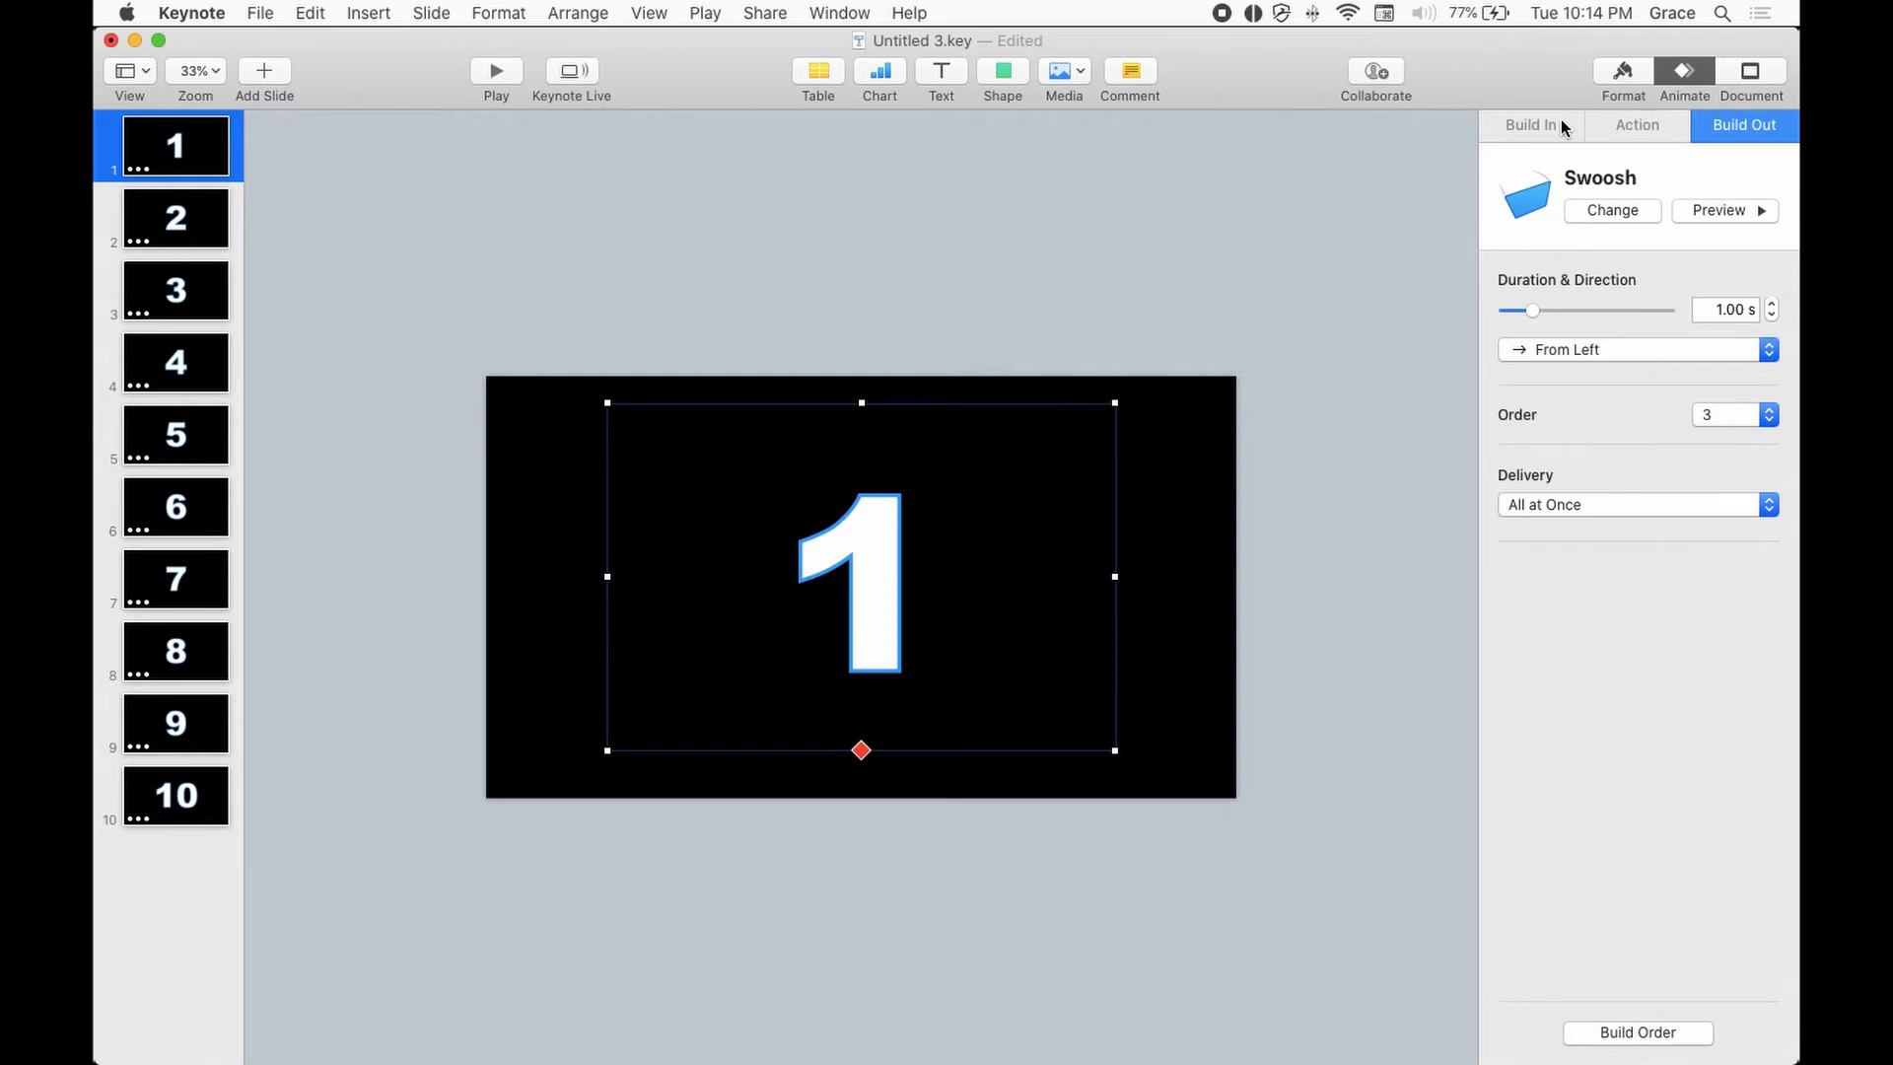
Set slide 1's background to No Fill and check the background setting on slide 2.
click(1623, 70)
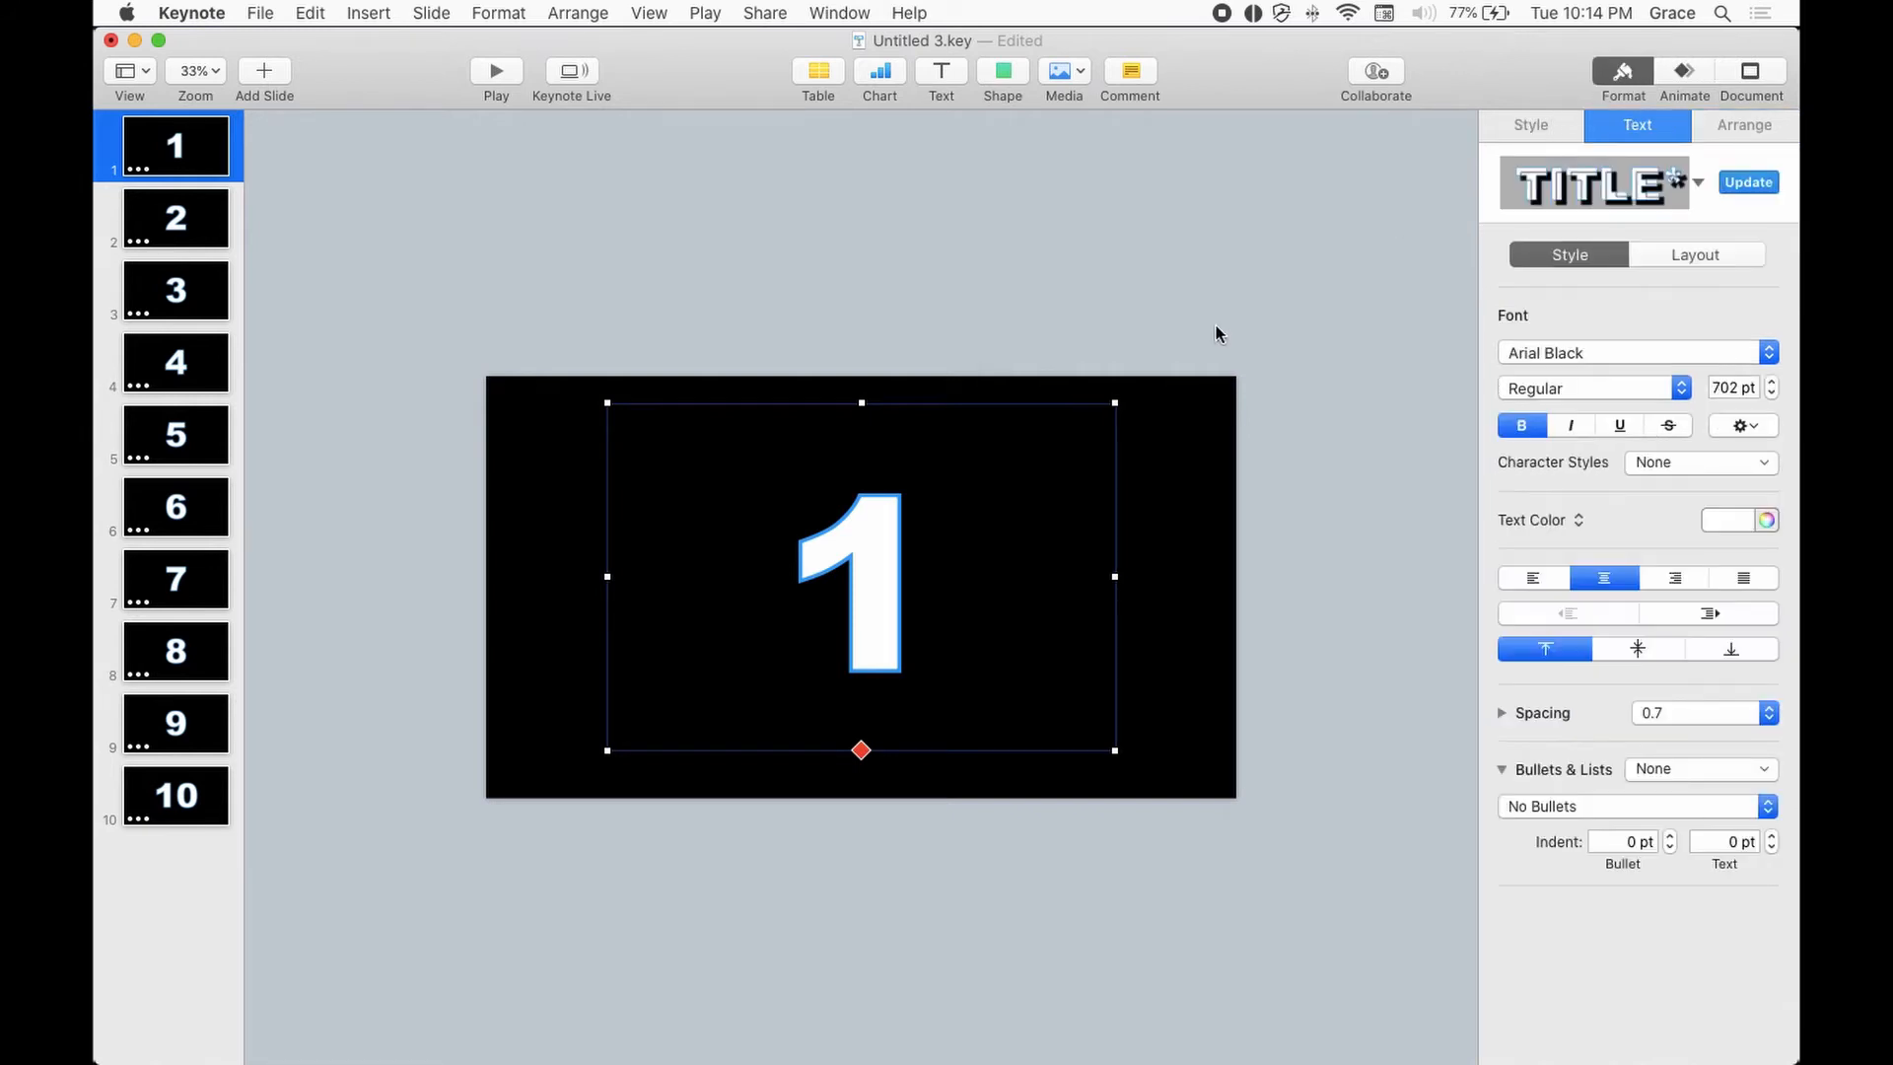
click(1191, 409)
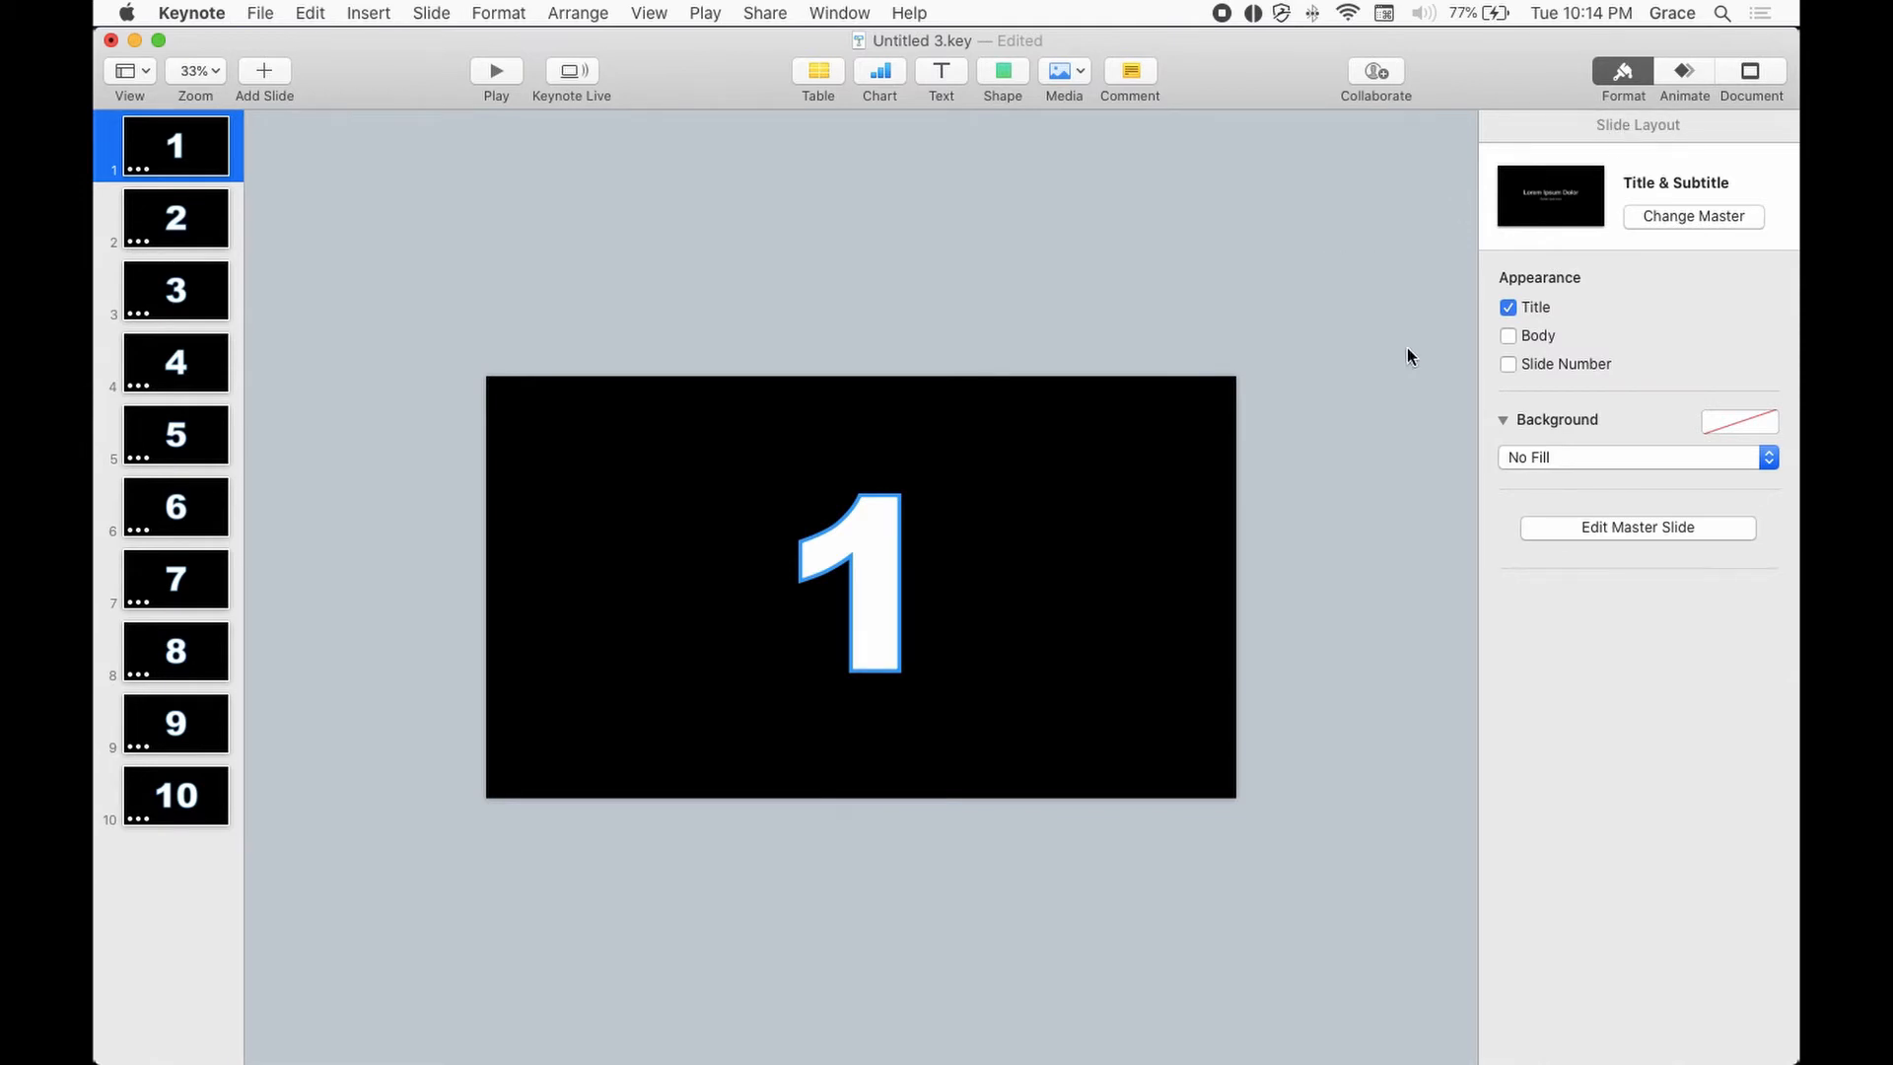
click(1544, 456)
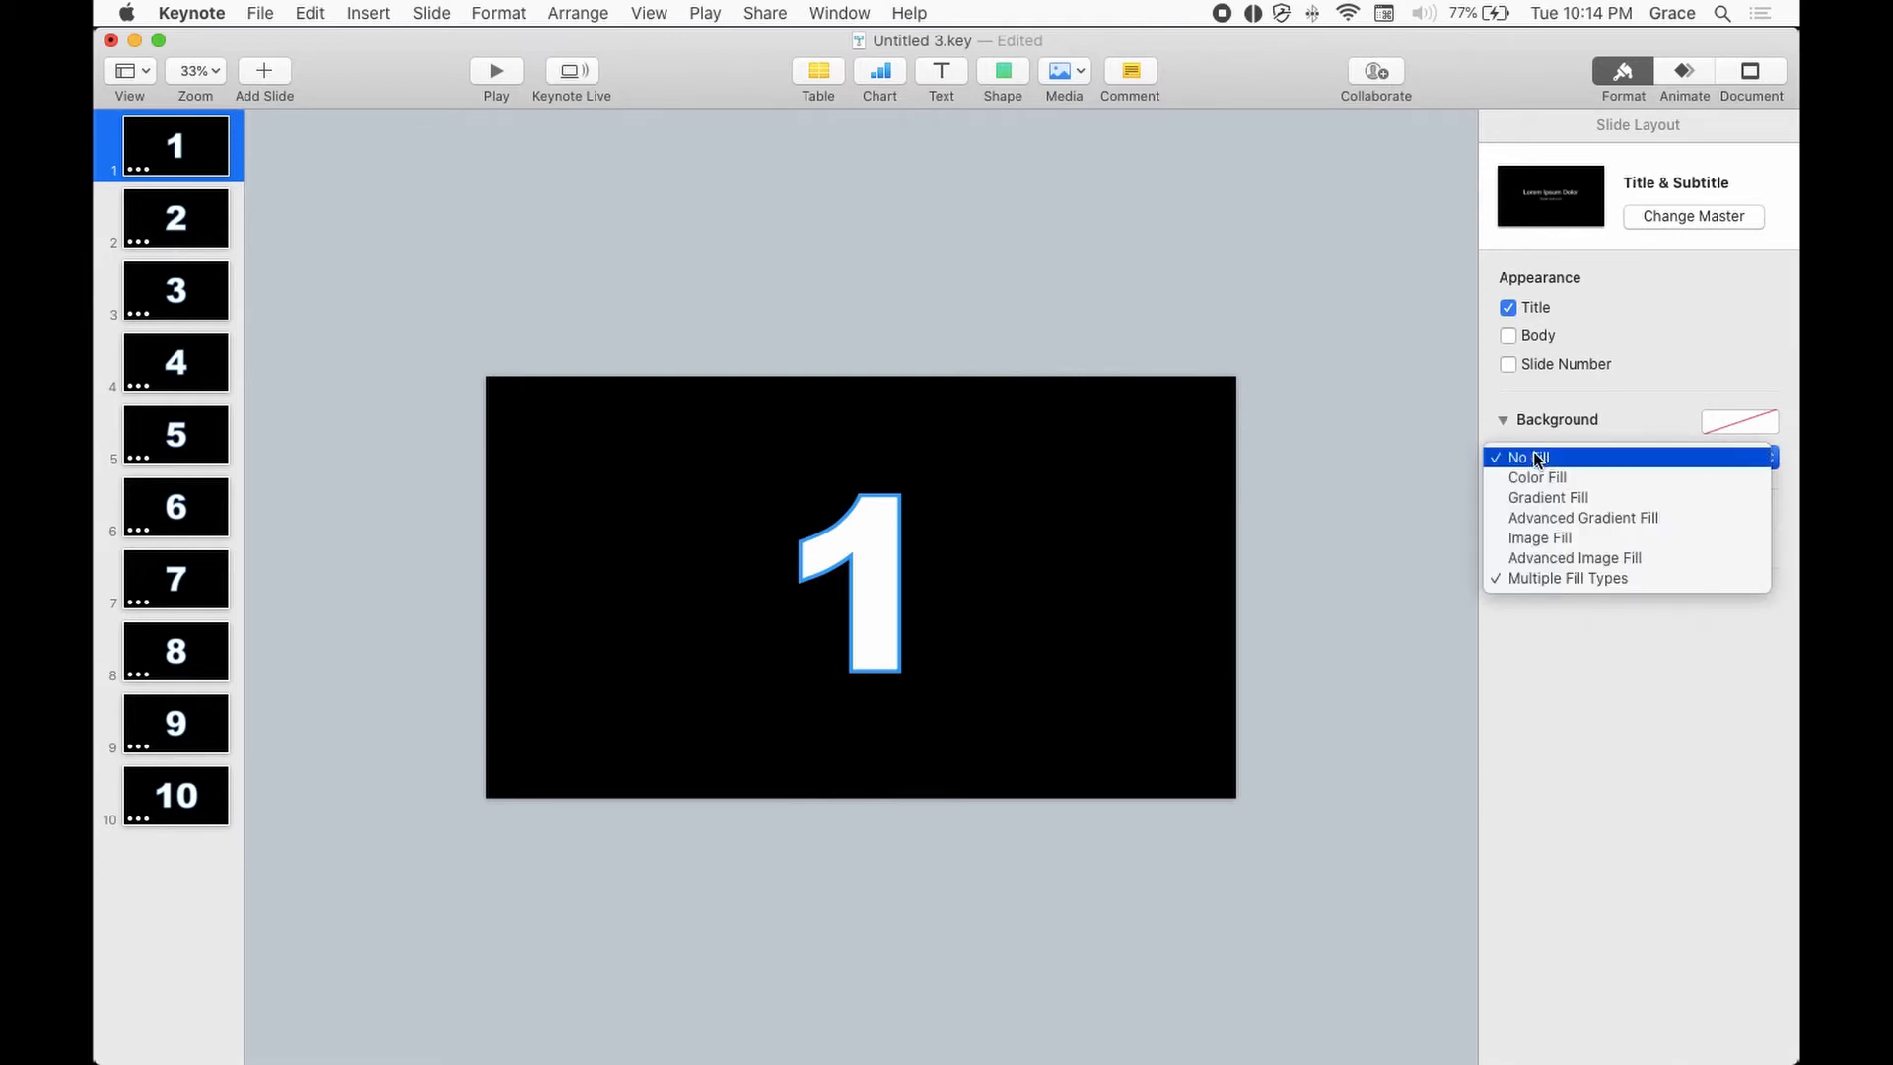
click(1542, 456)
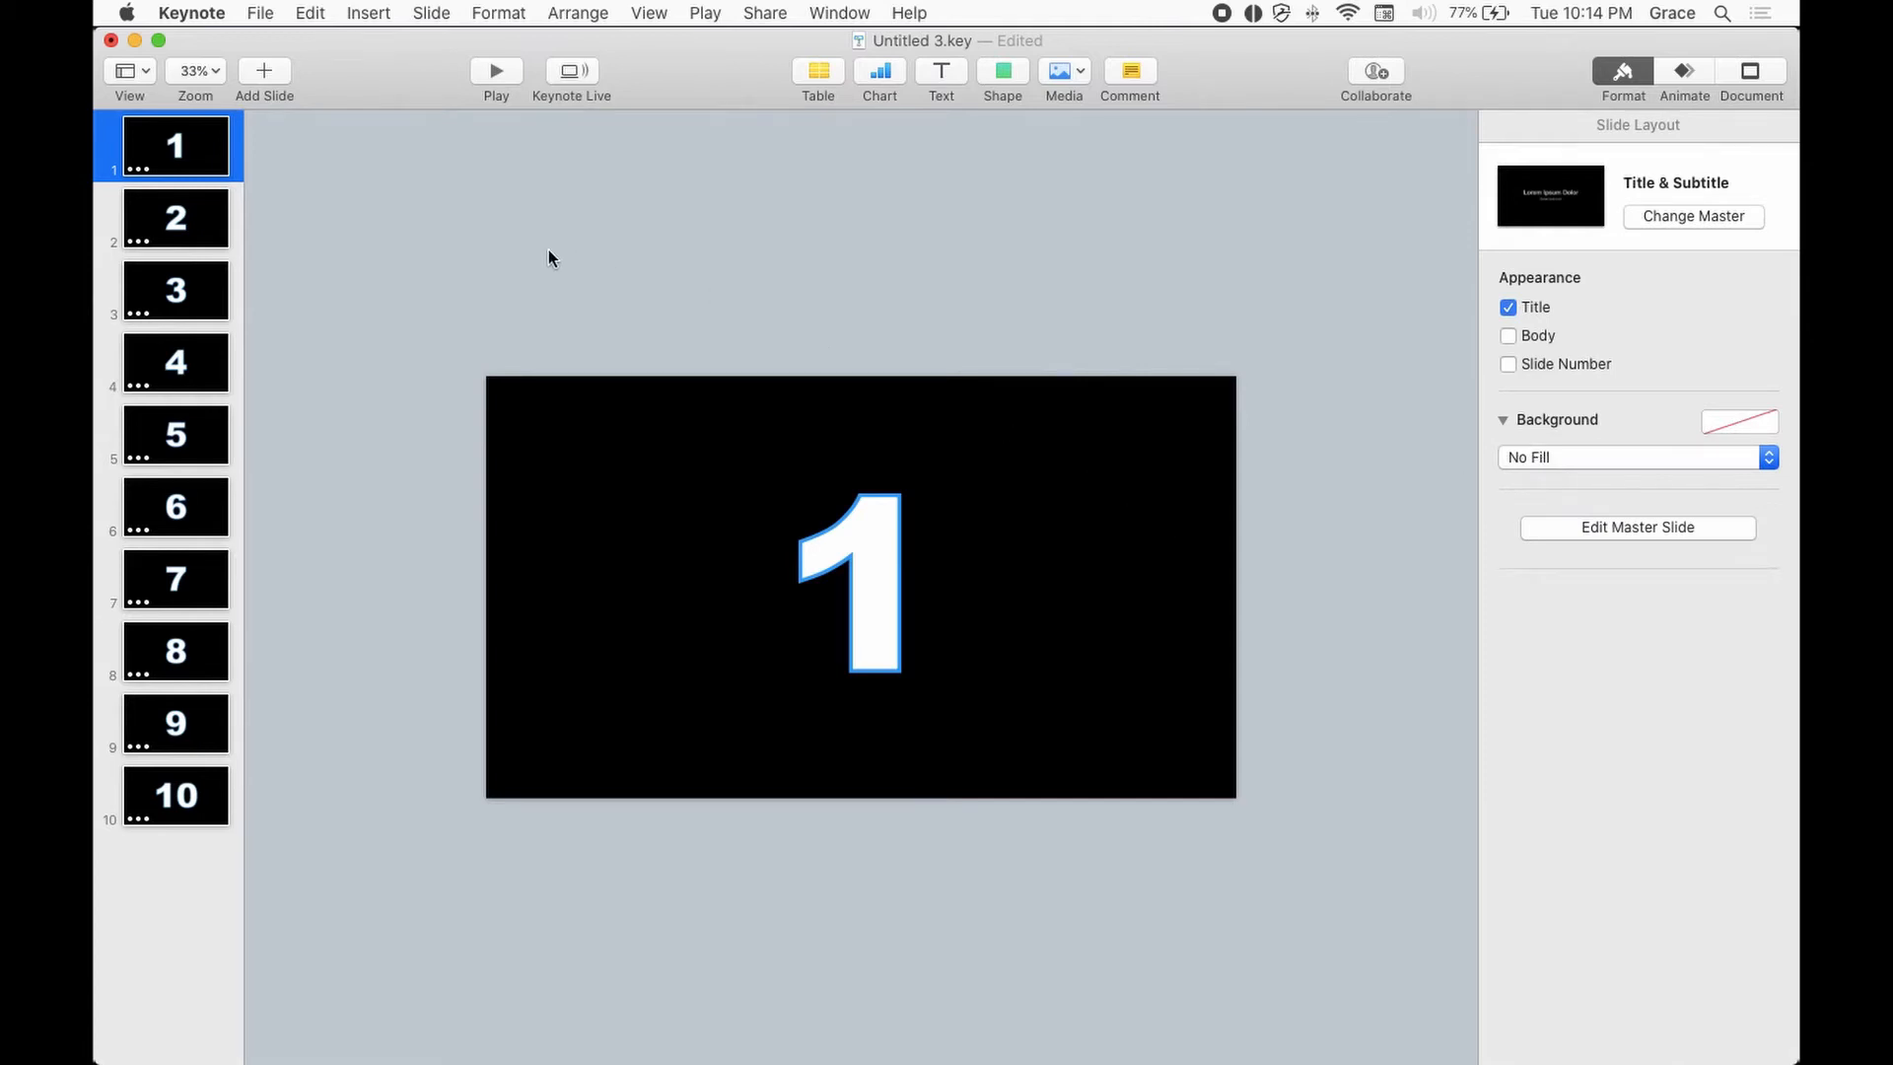
click(176, 211)
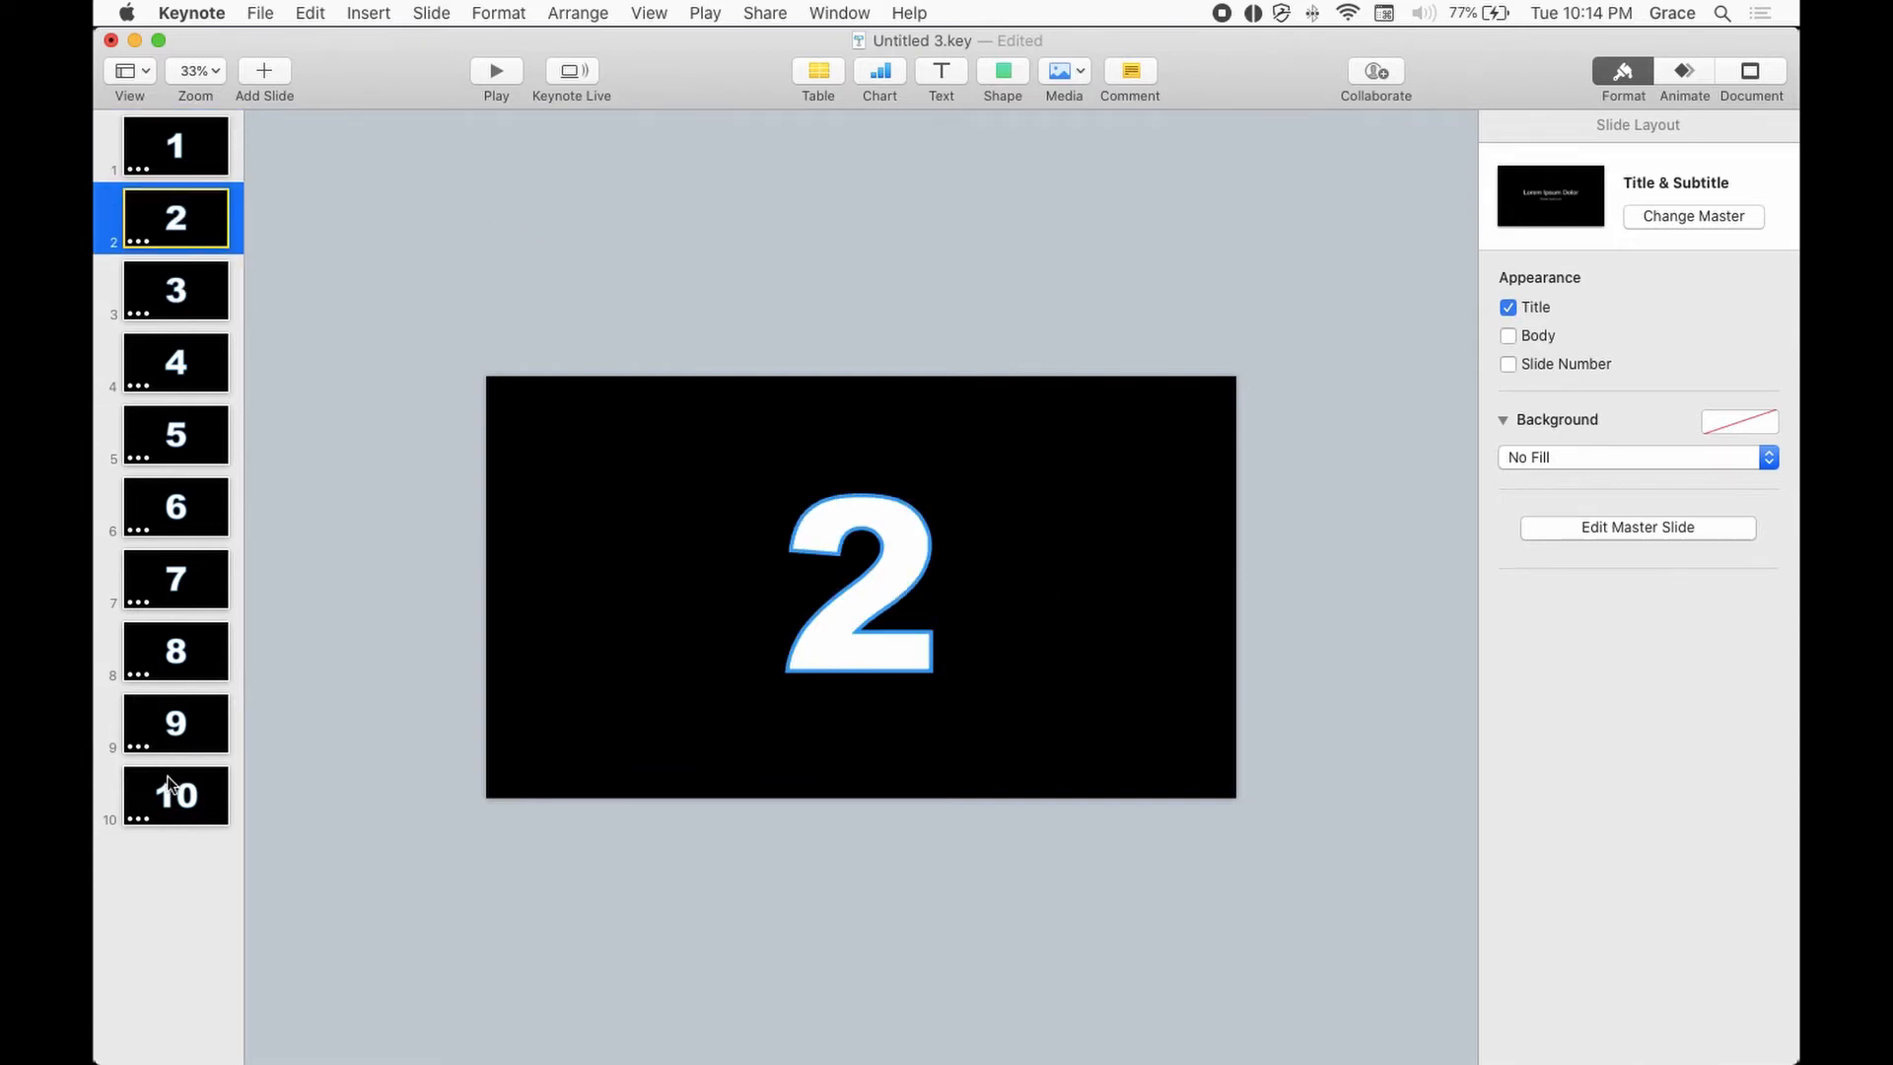
click(189, 163)
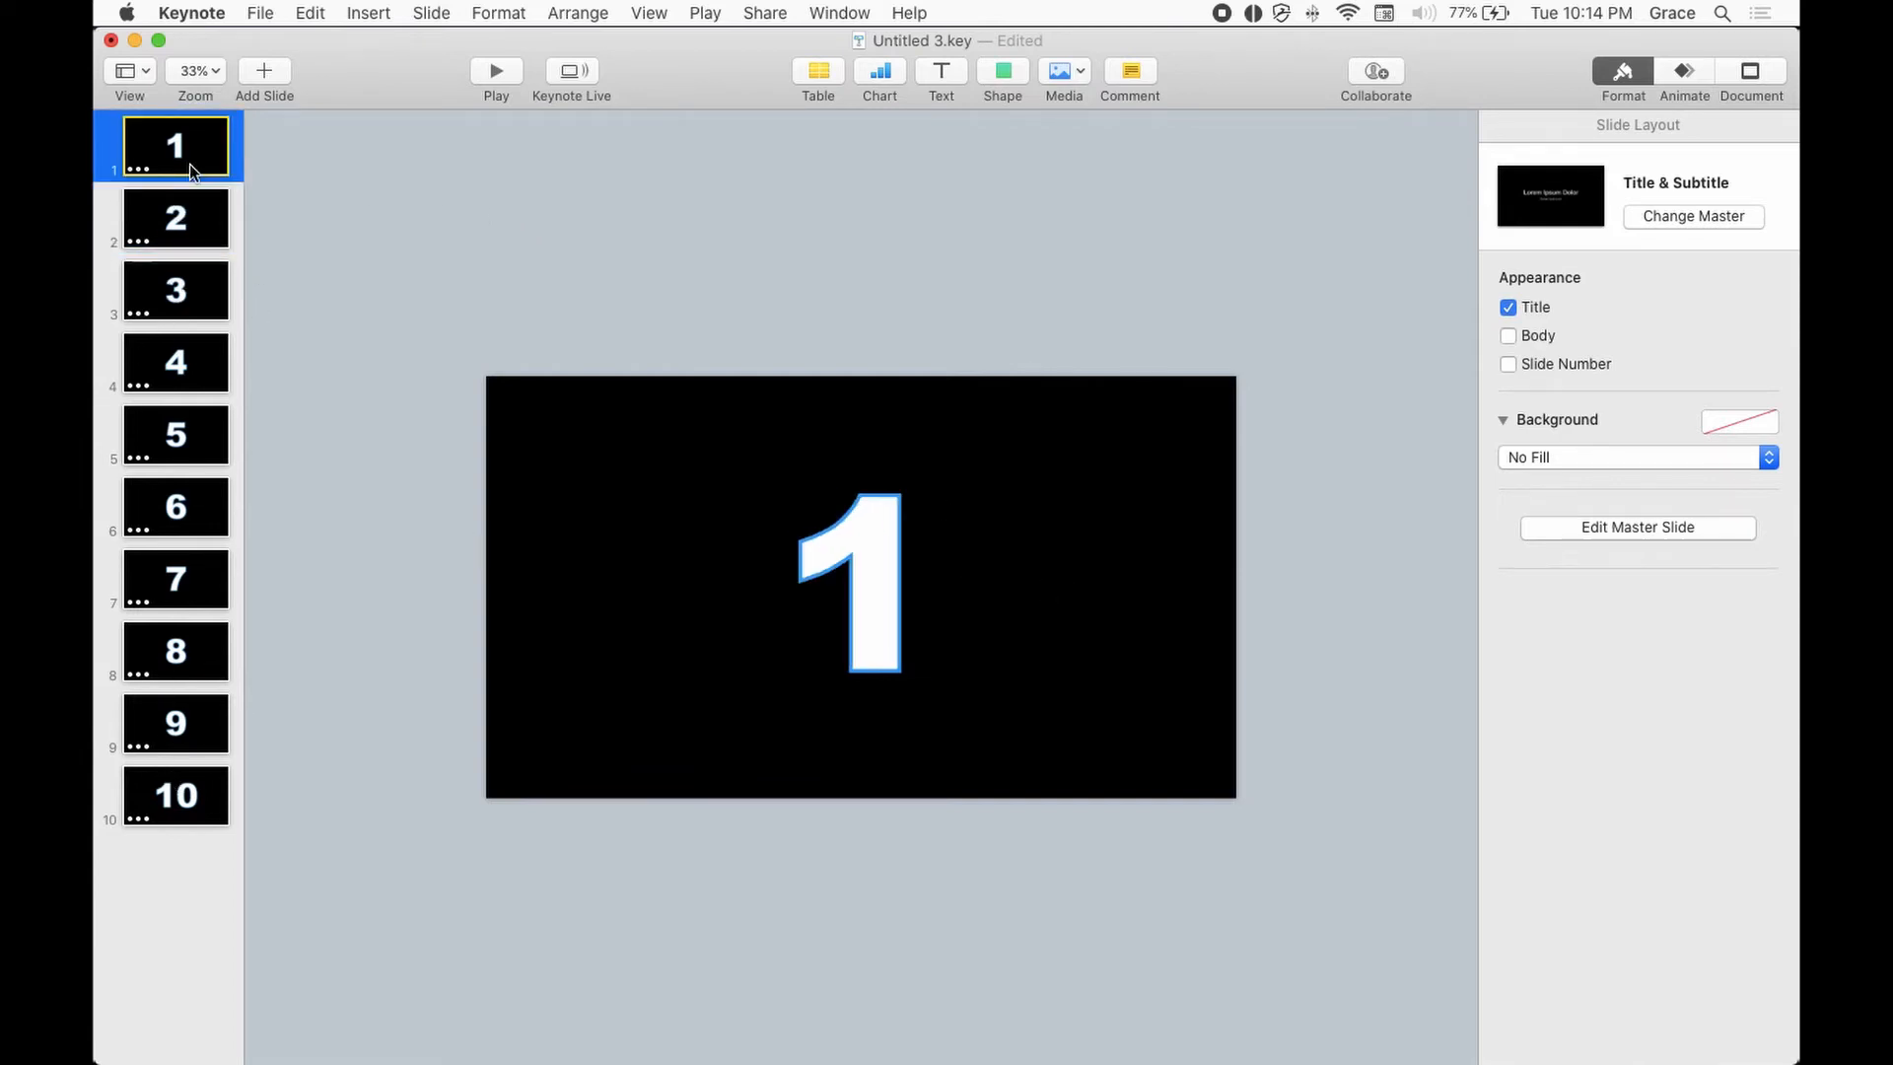
Set up a movie export with a custom 1024 x 768 resolution, Apple ProRes 4444 compression and transparent backgrounds.
click(262, 14)
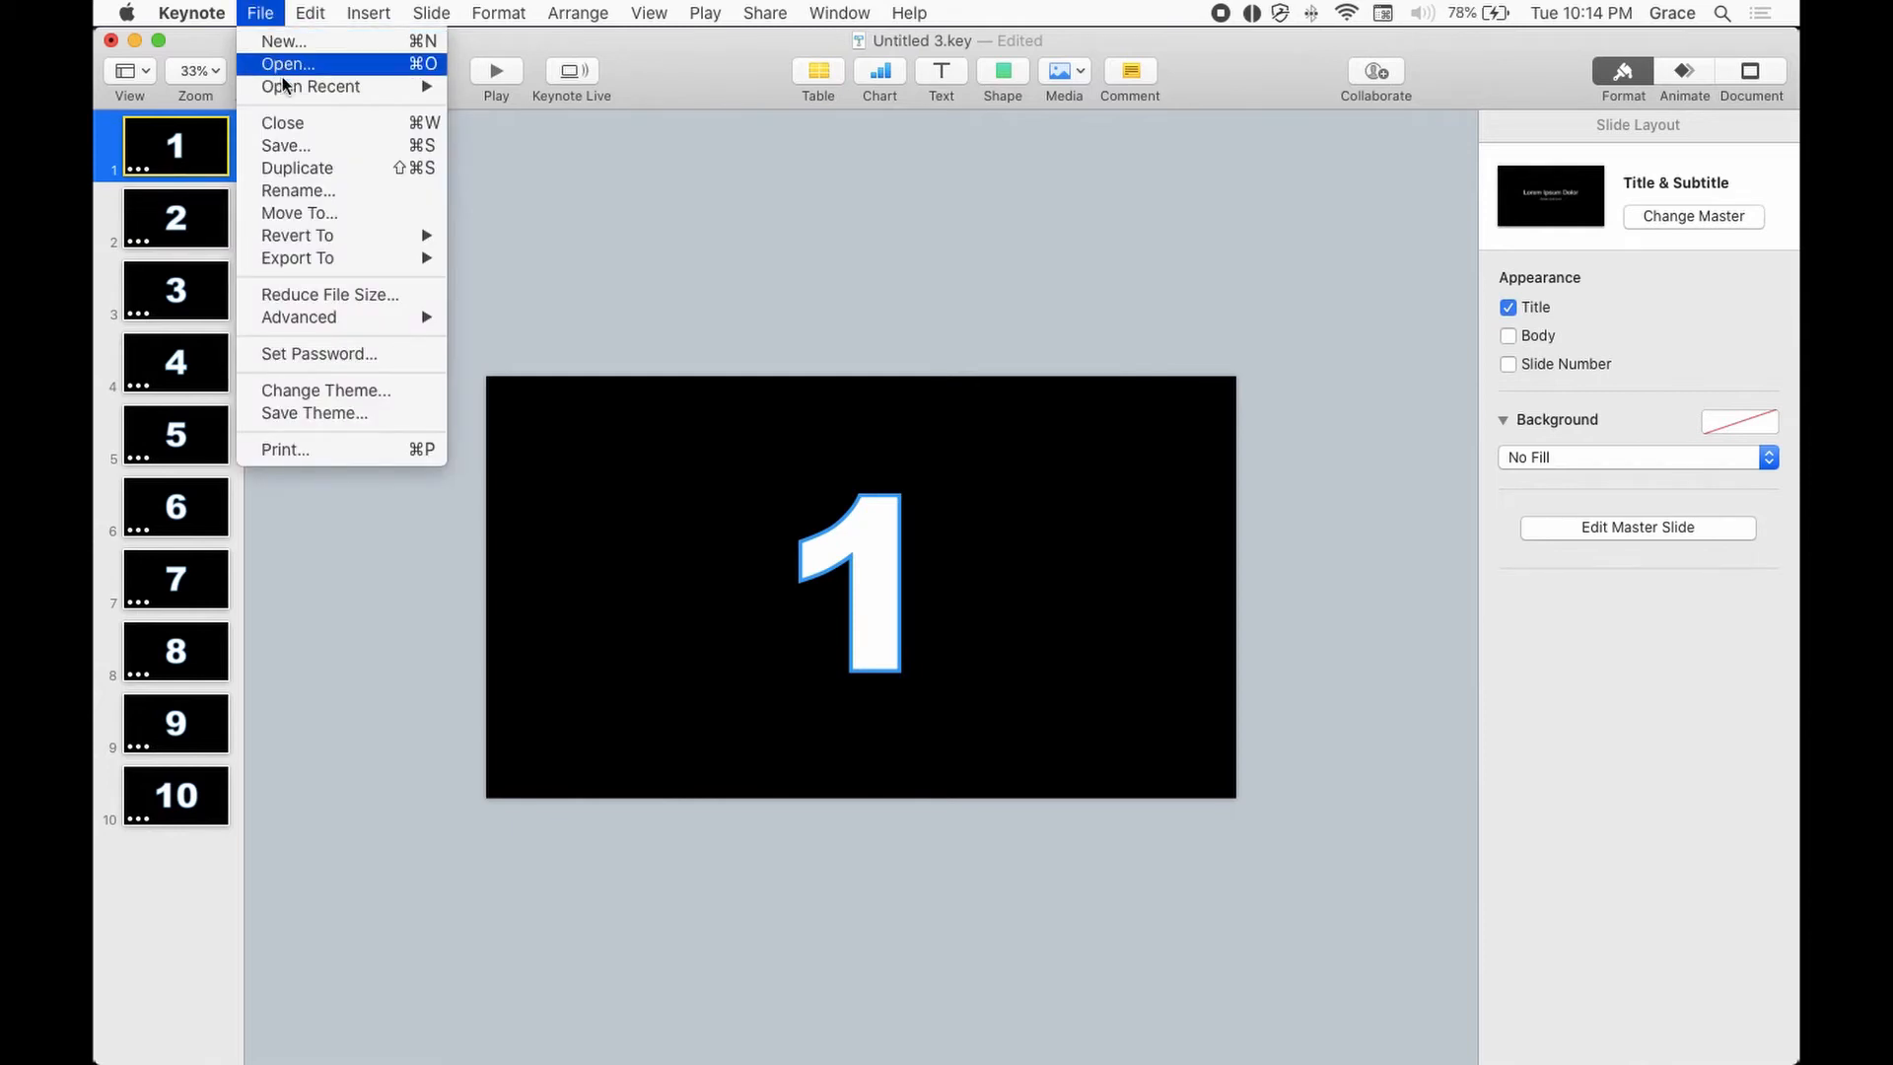
mouse_move(331, 244)
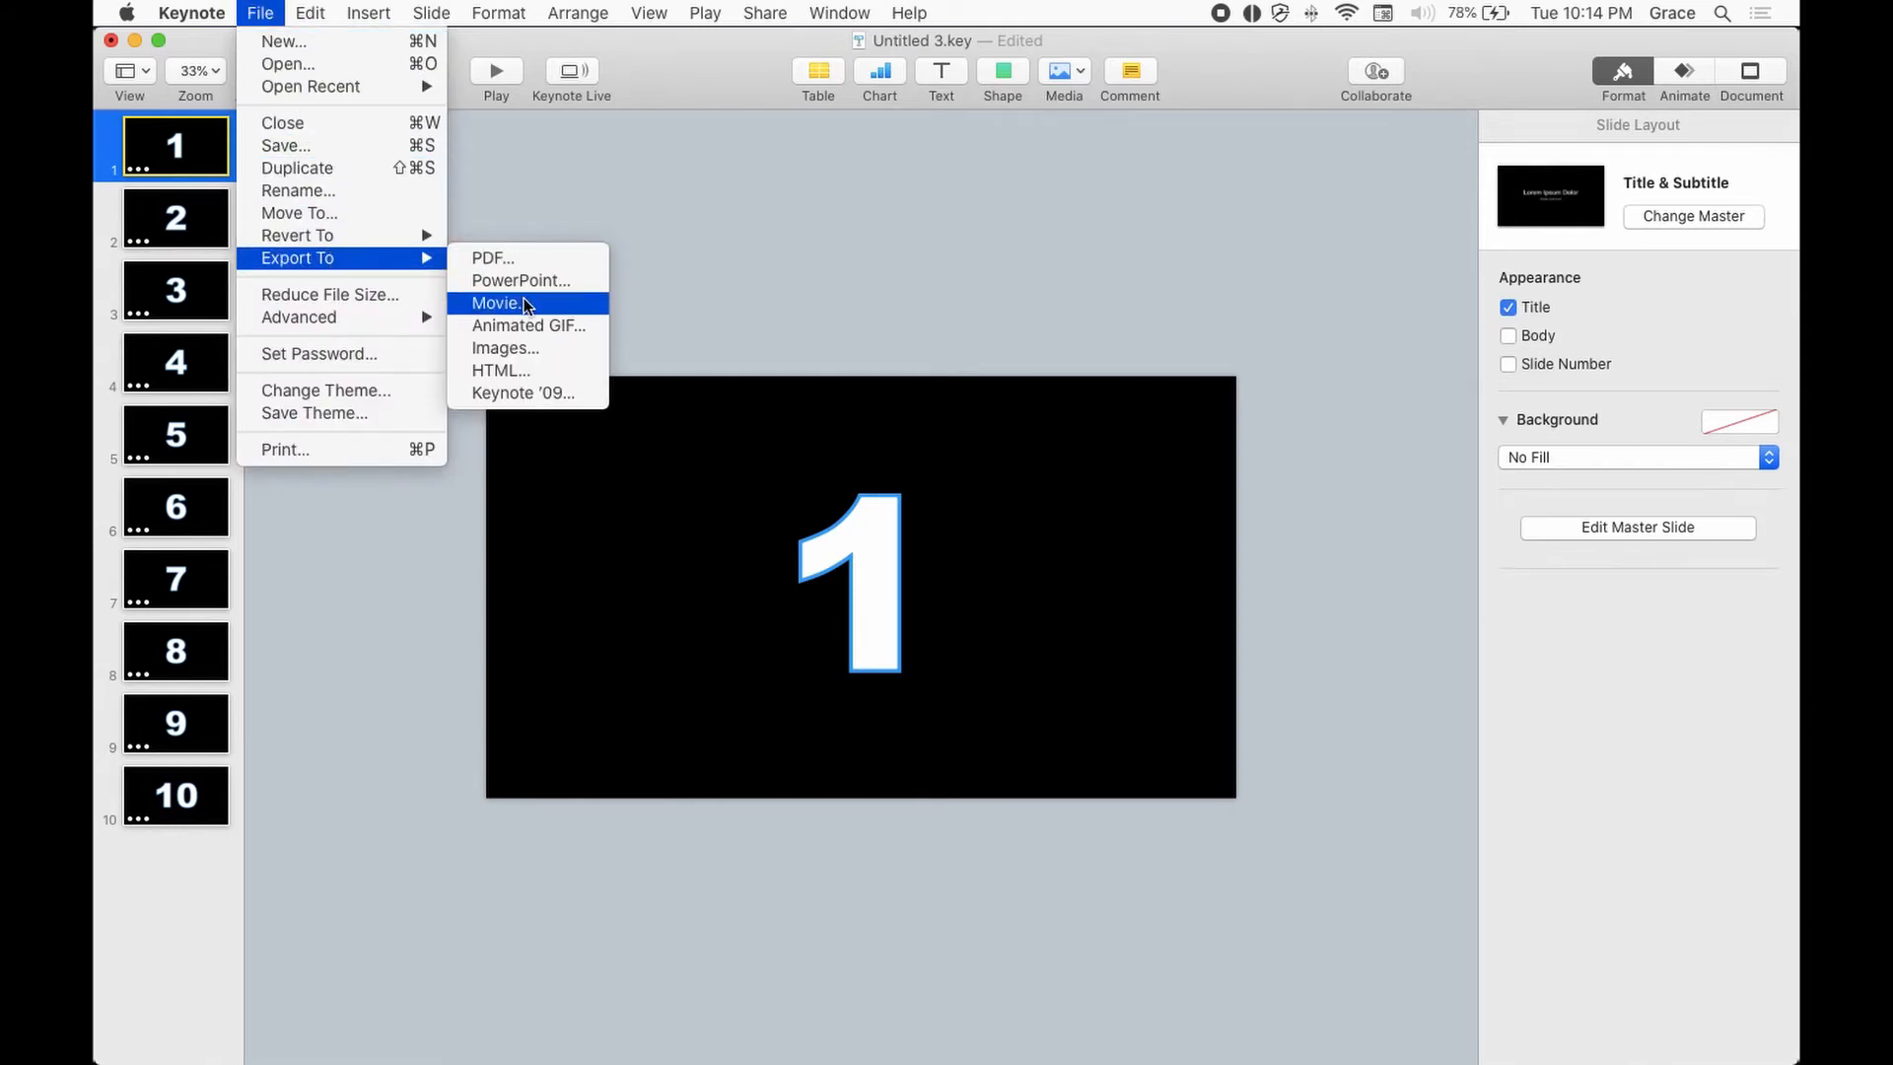
click(525, 304)
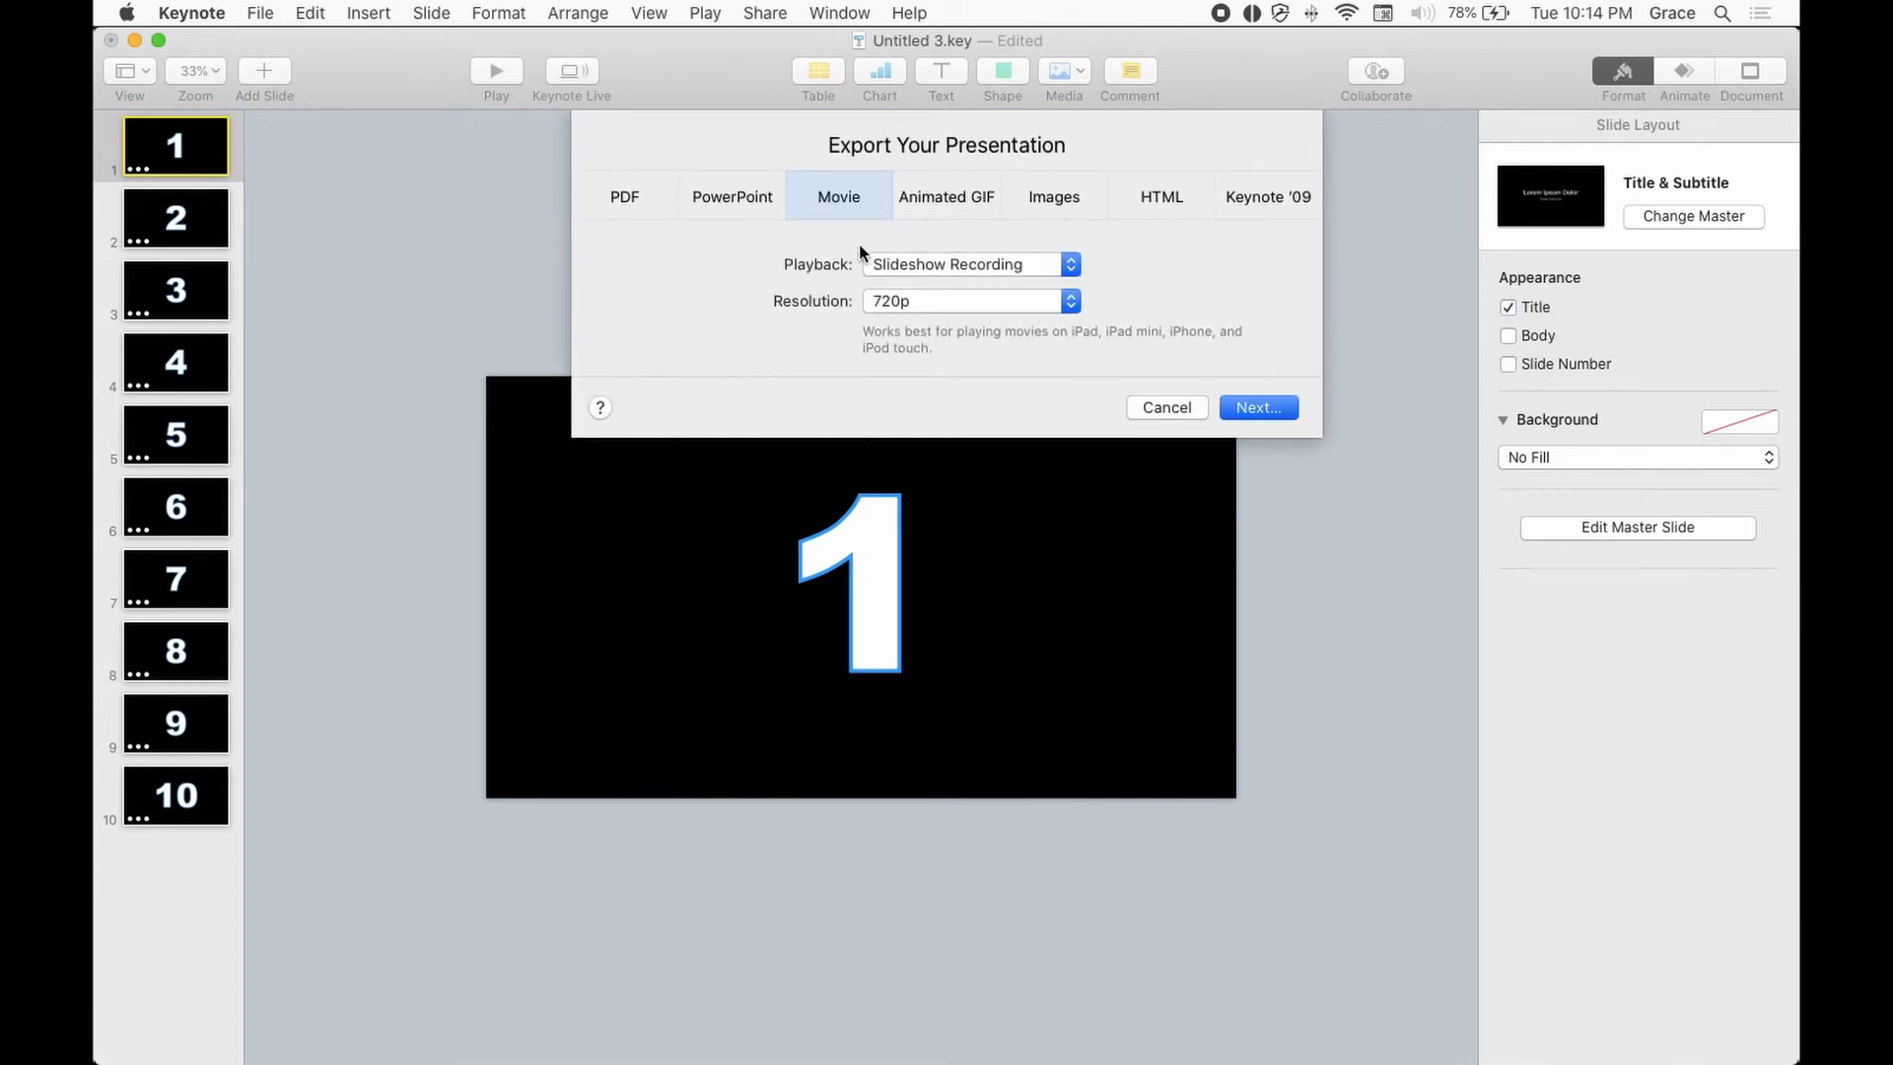
click(919, 296)
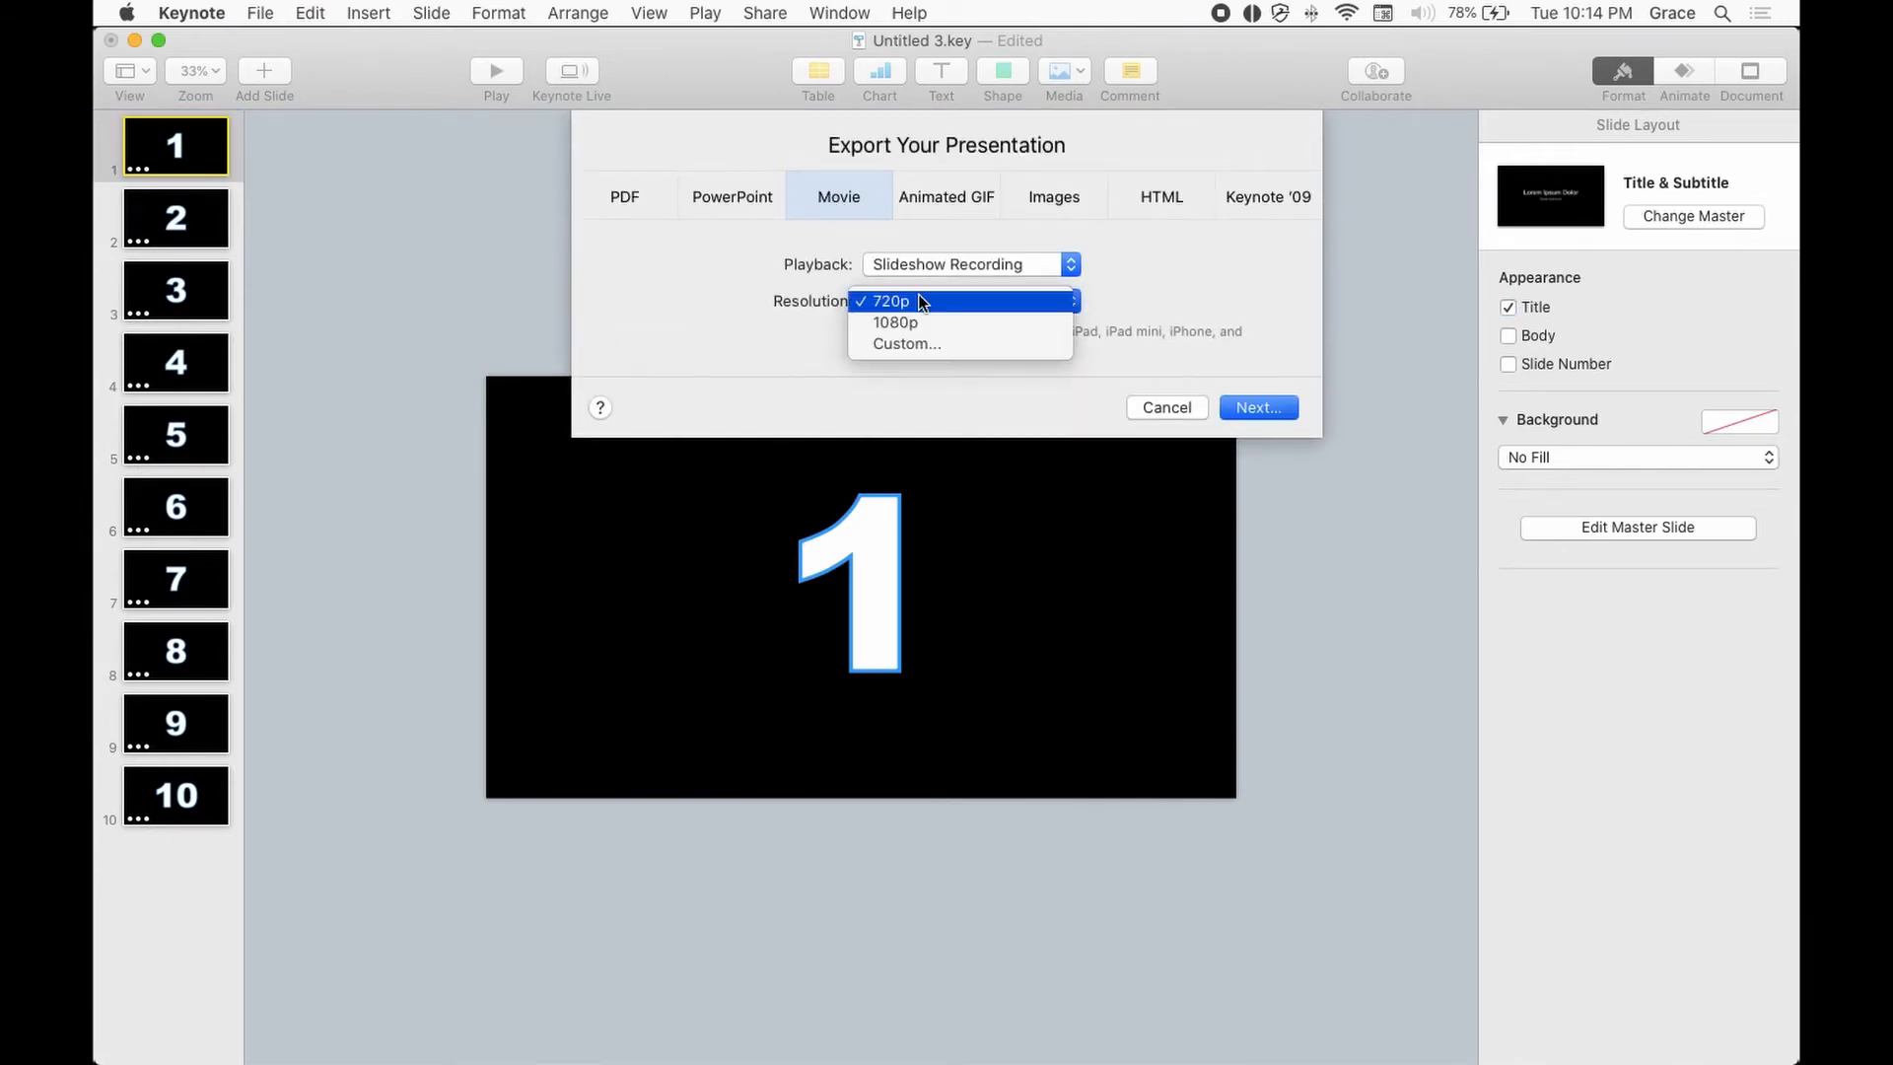
click(937, 345)
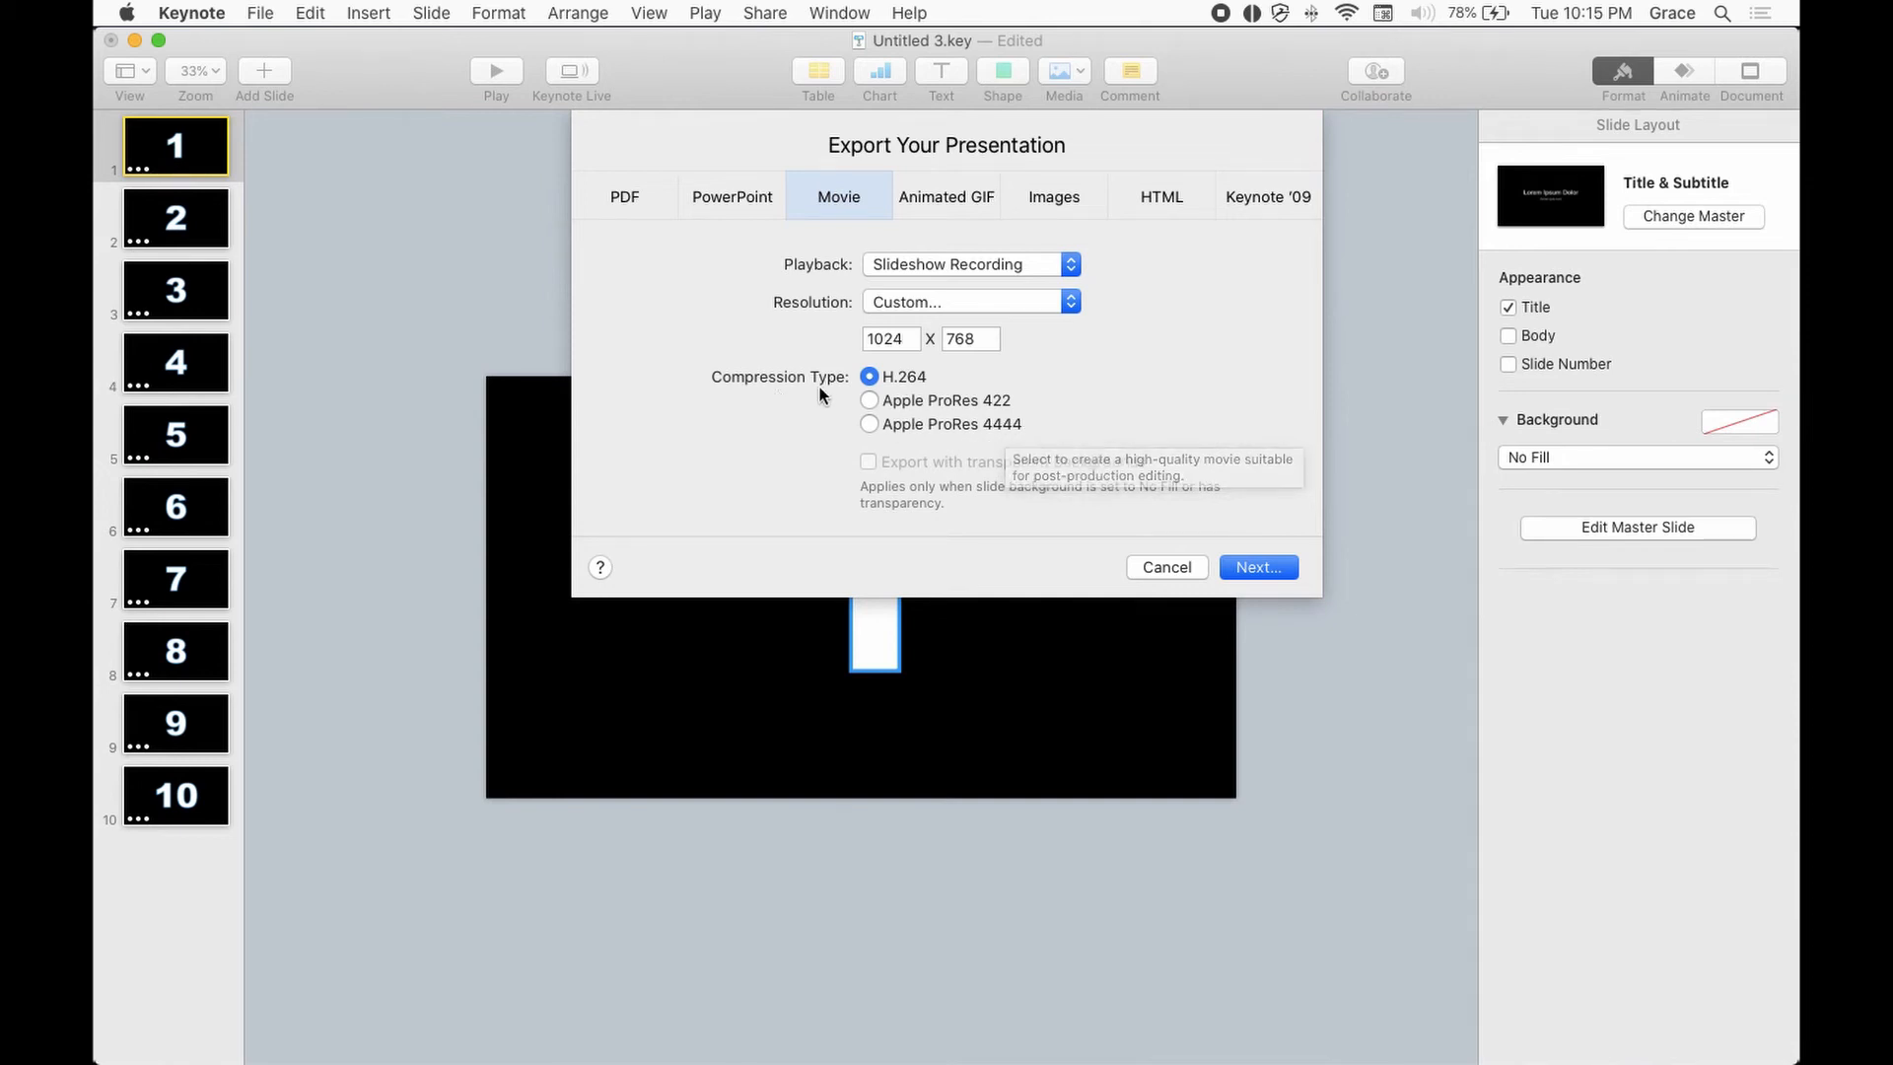
click(942, 422)
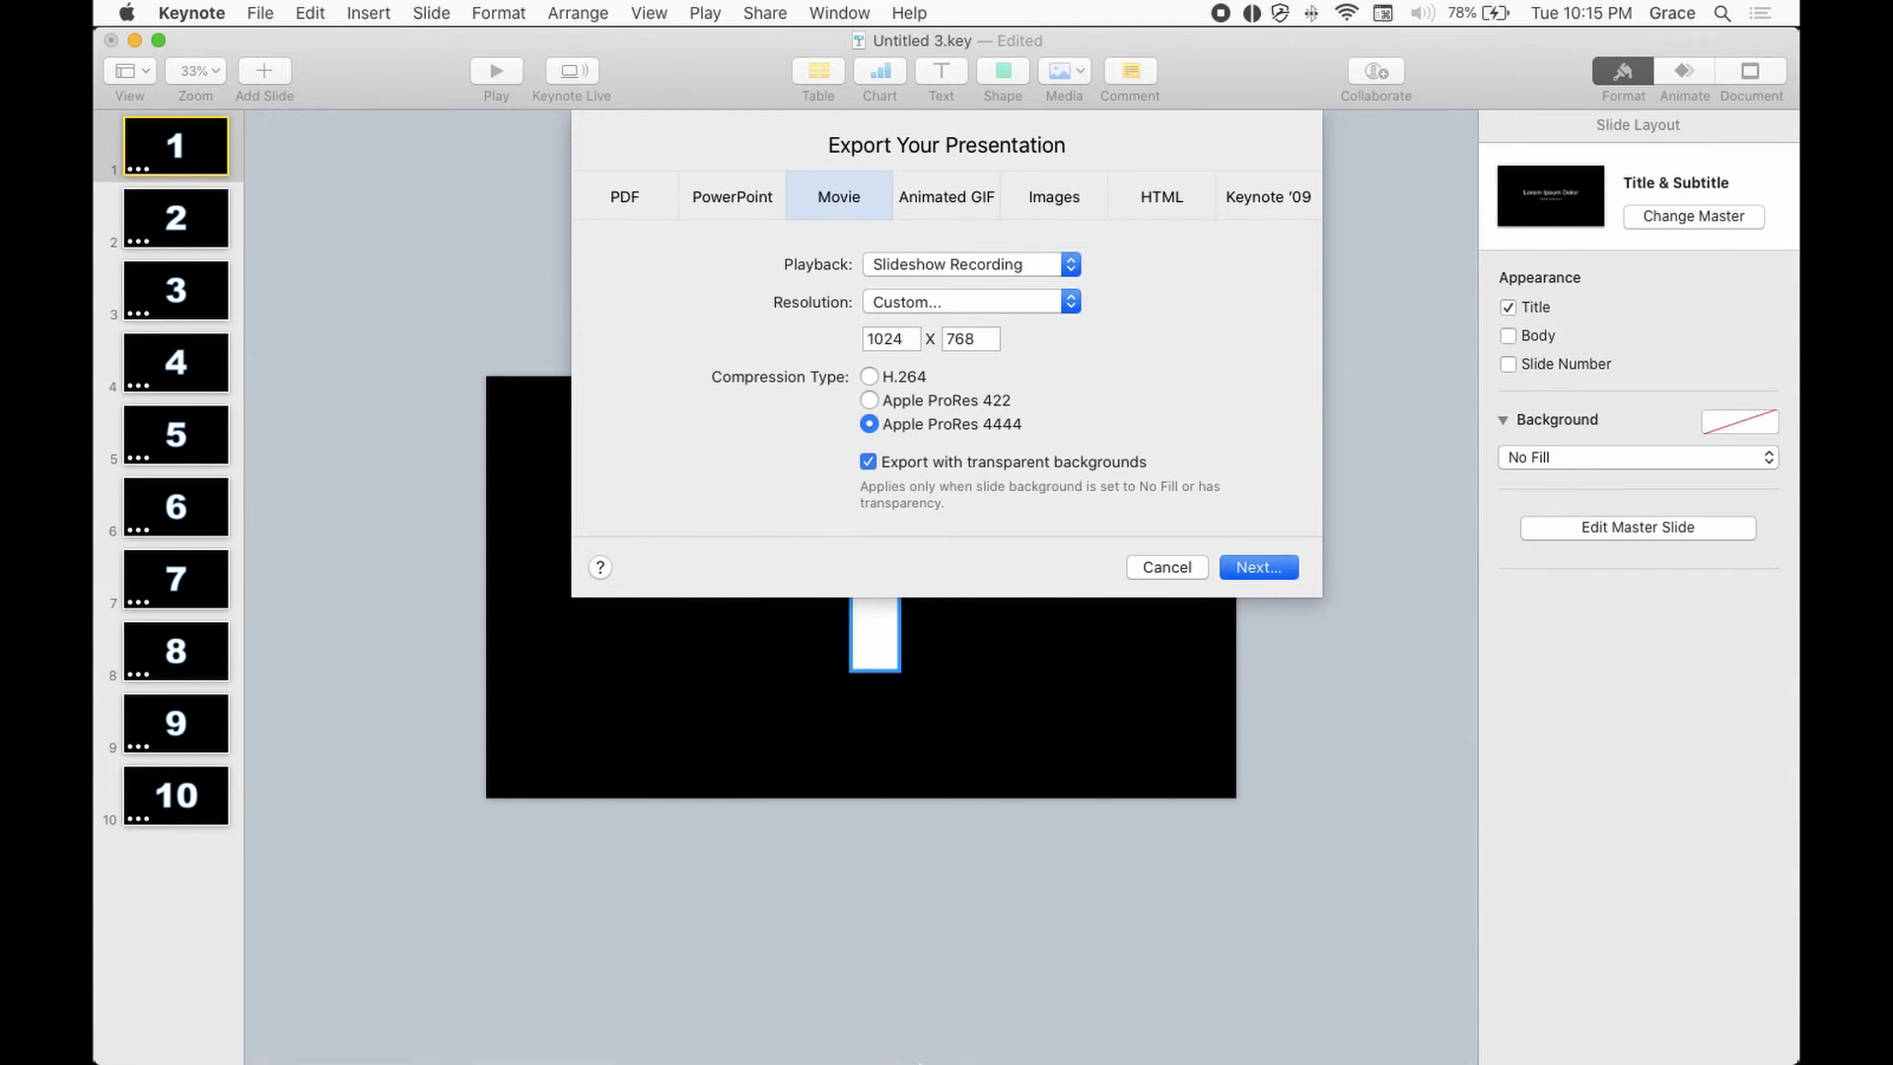
Continue to the movie's save location, look through the Downloads folder and cancel the export.
click(1257, 570)
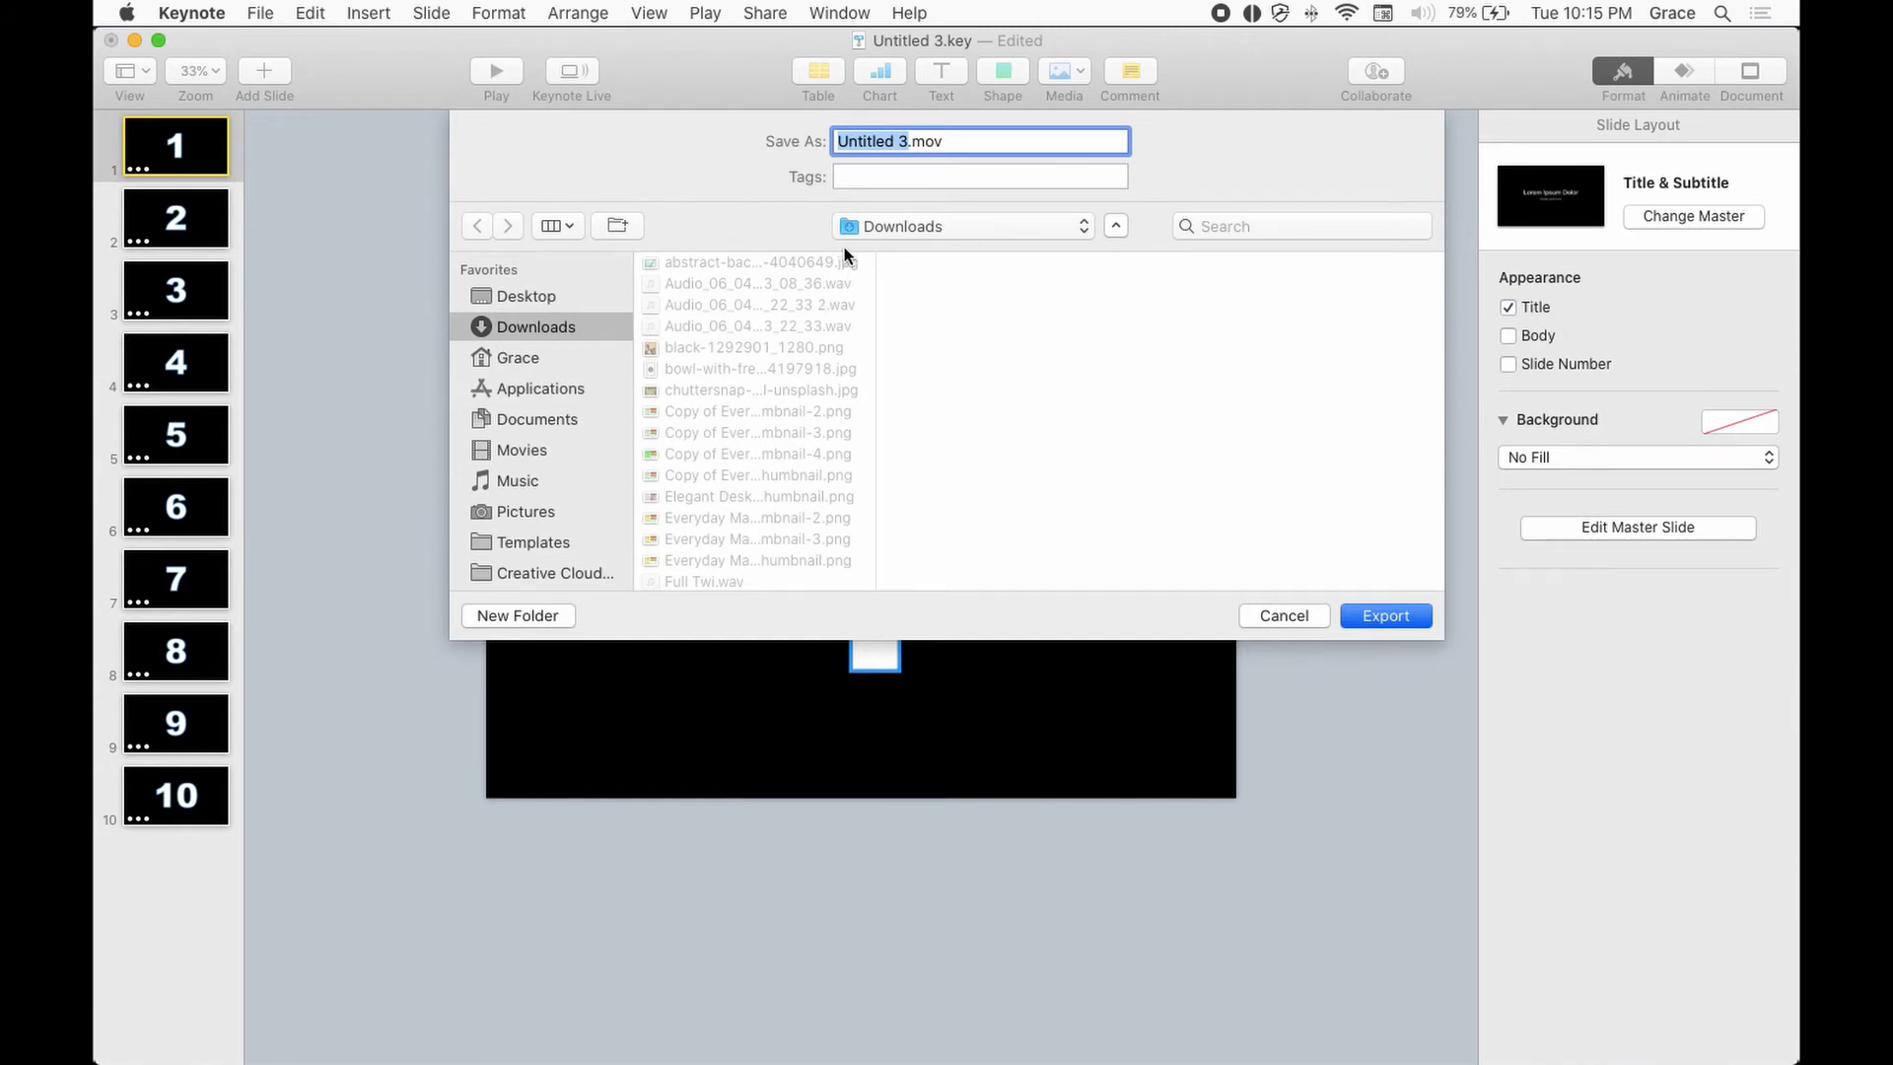
scroll(773, 353, down, 5)
scroll(773, 351, up, 5)
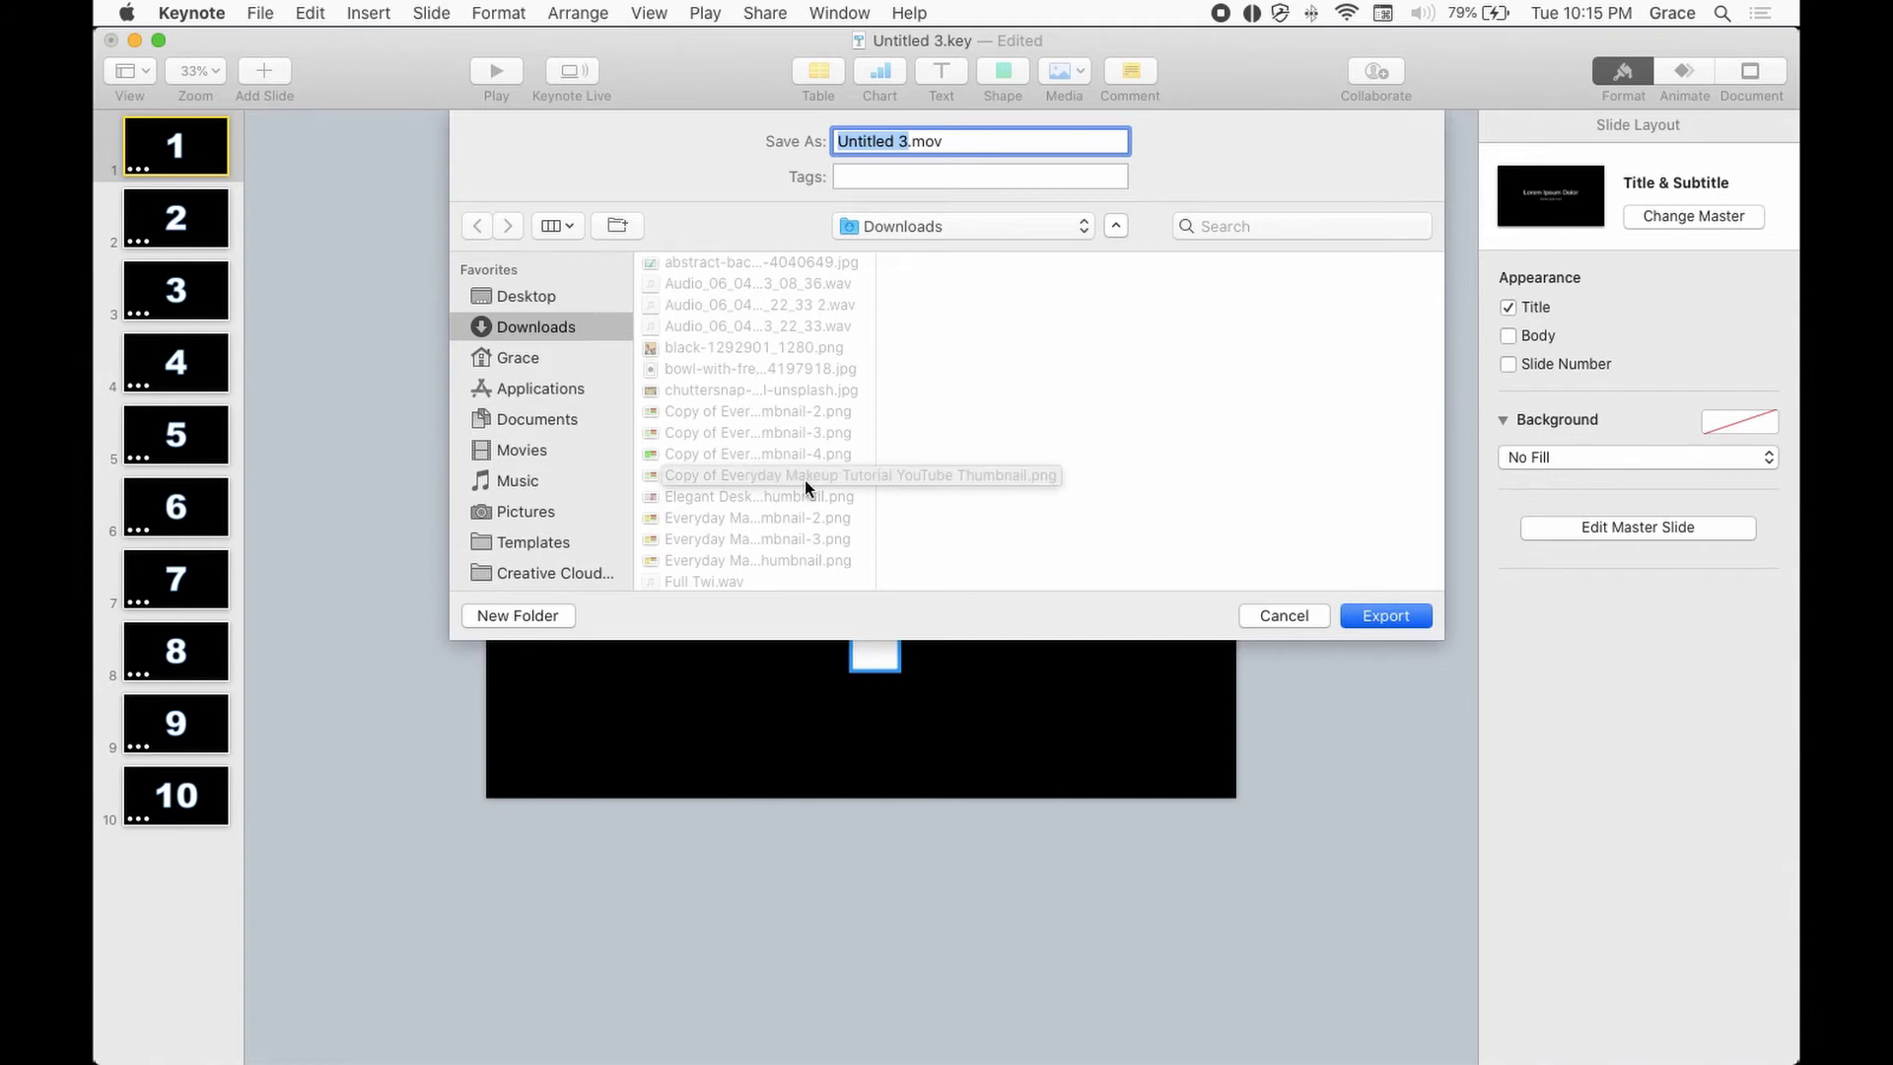
mouse_move(1042, 1047)
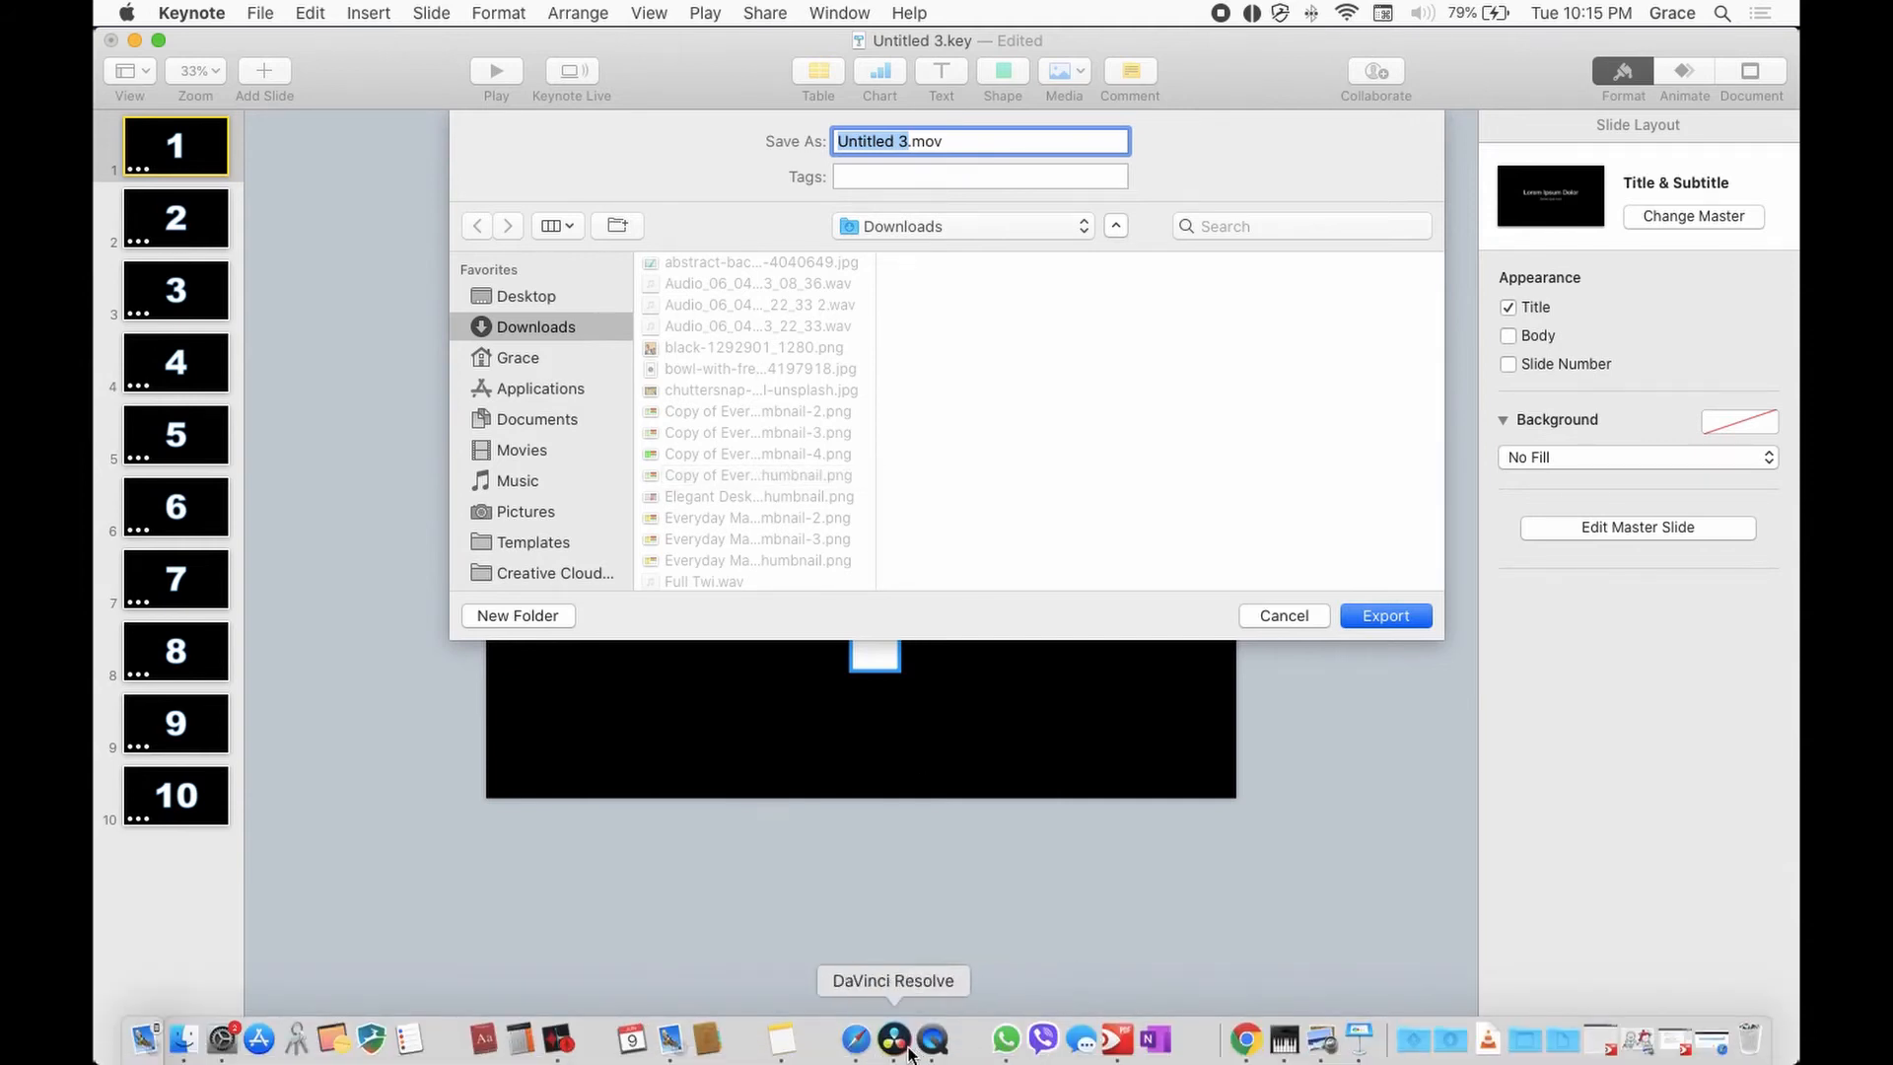
click(1288, 617)
Switch to DaVinci Resolve and show the project's media pool.
mouse_move(805, 1043)
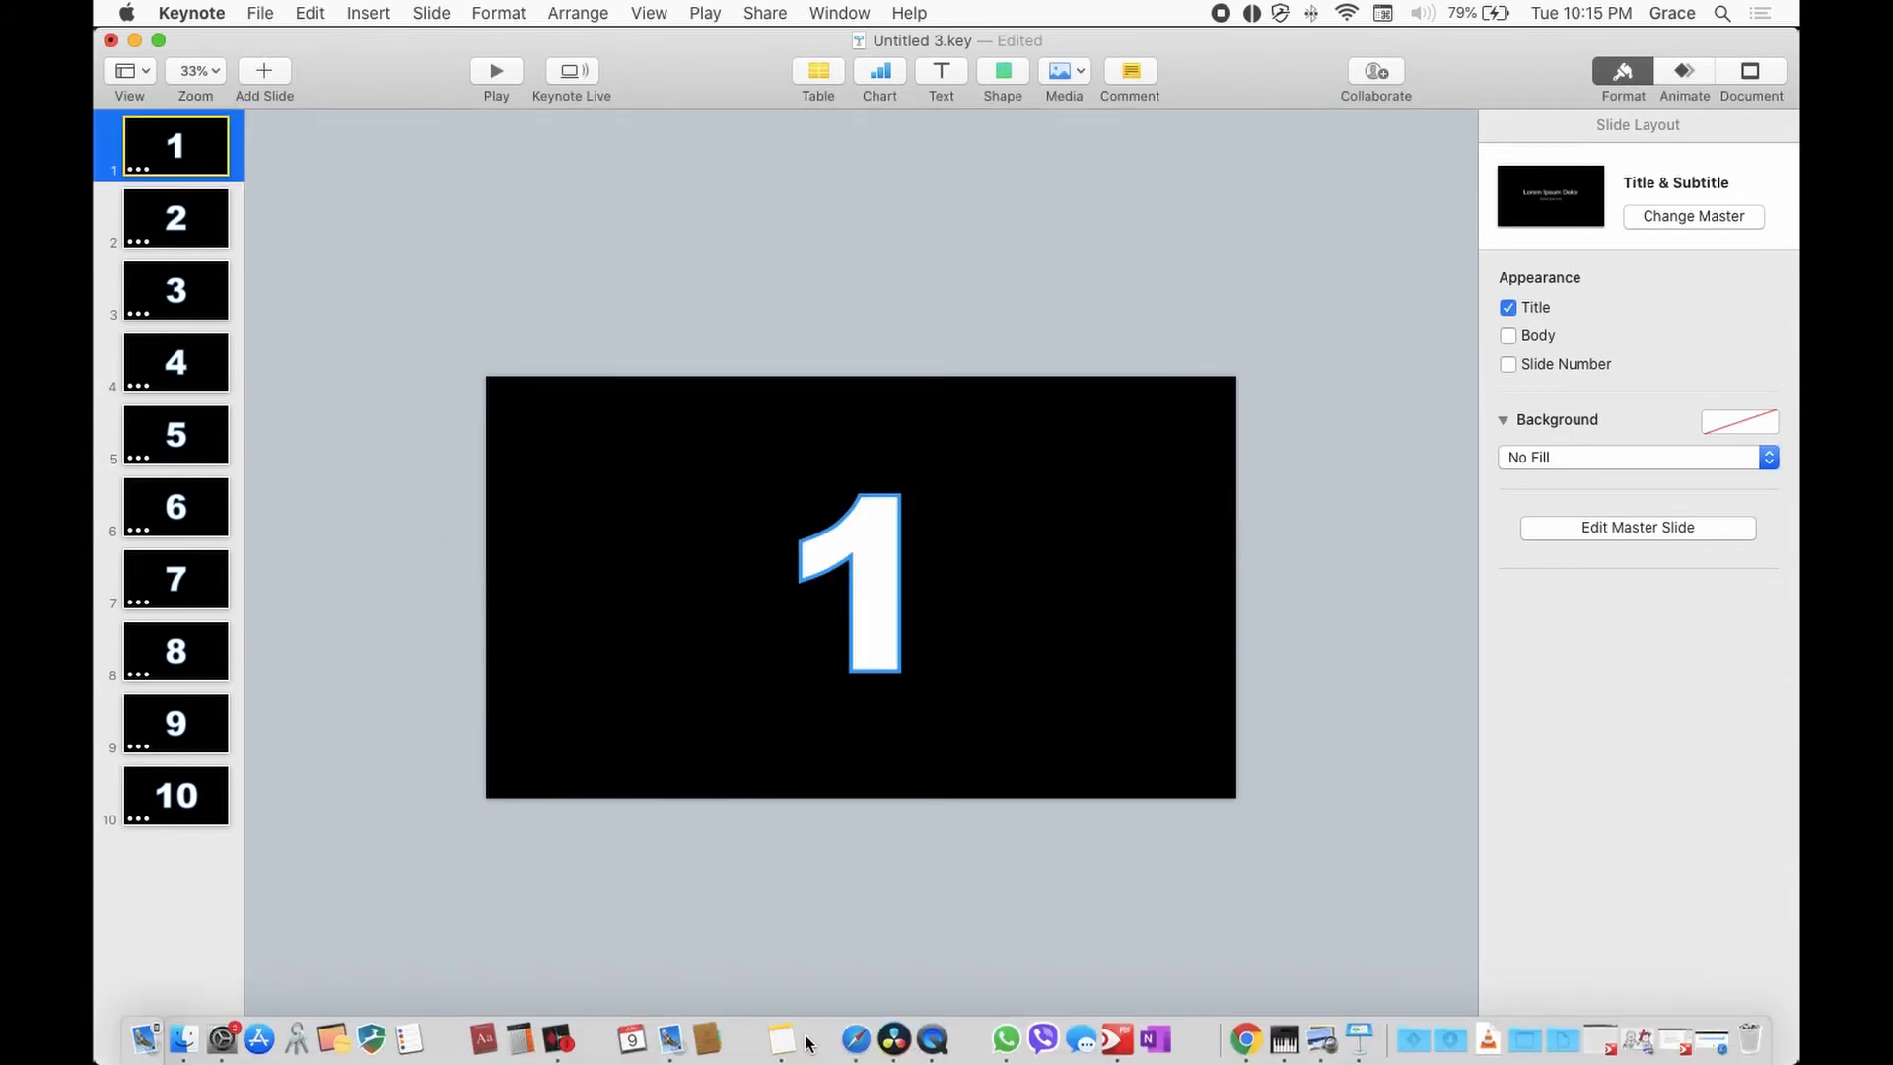
click(892, 1038)
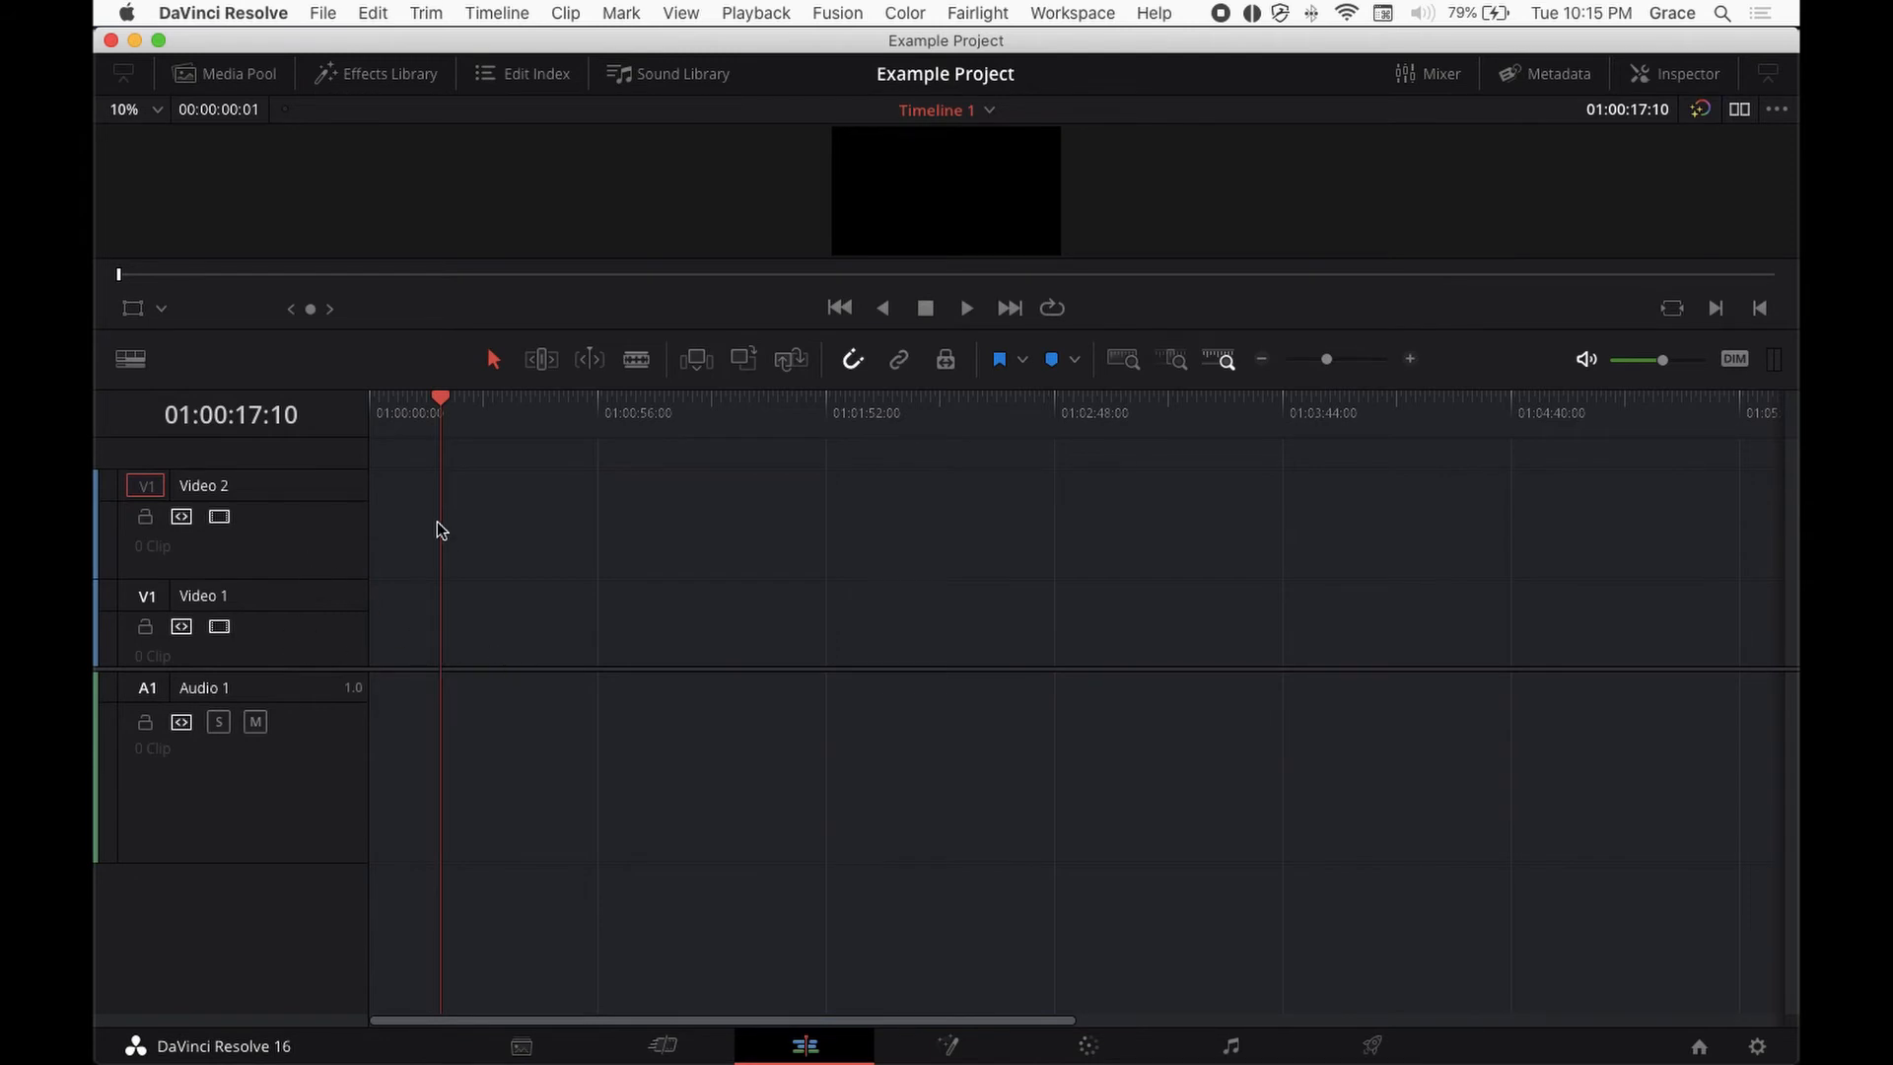
click(262, 73)
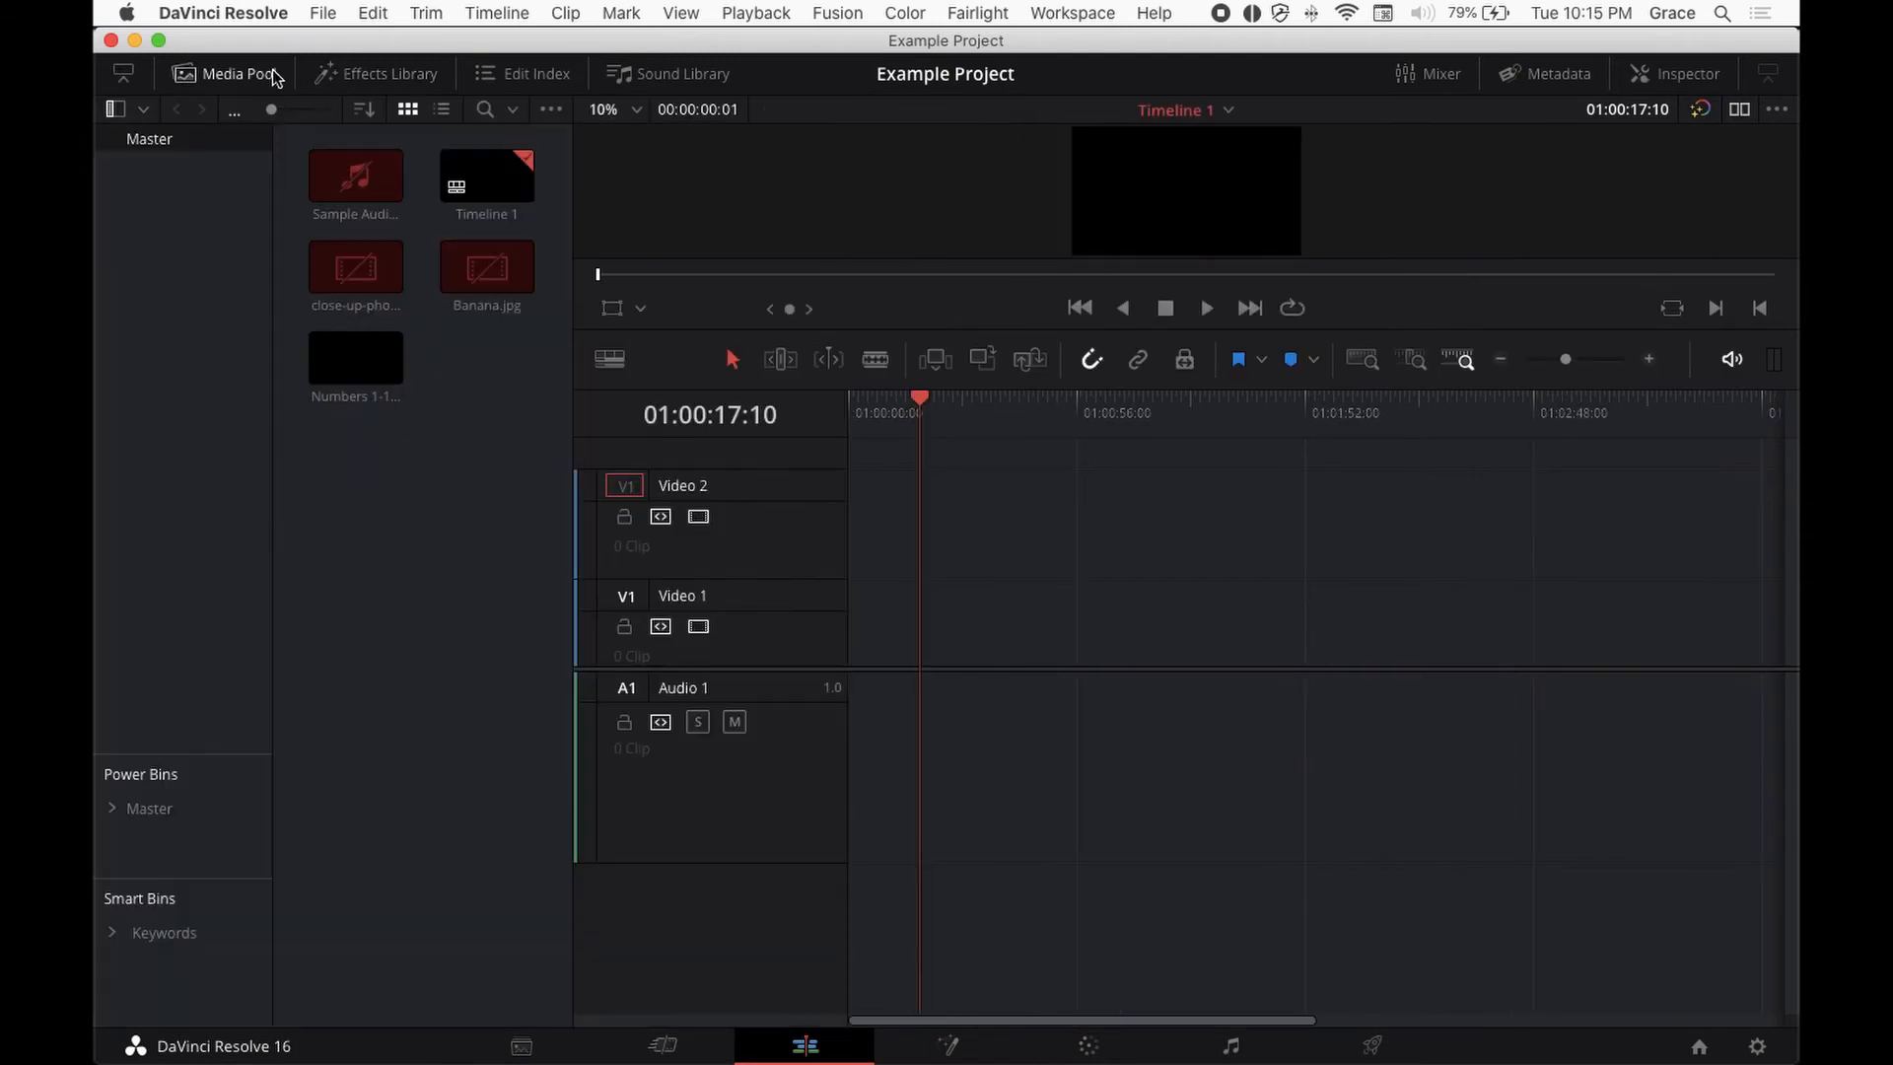
Import Numbers 1-10.mov from the Numbers 1-10 folder in Finder into the DaVinci Resolve media pool.
click(183, 1040)
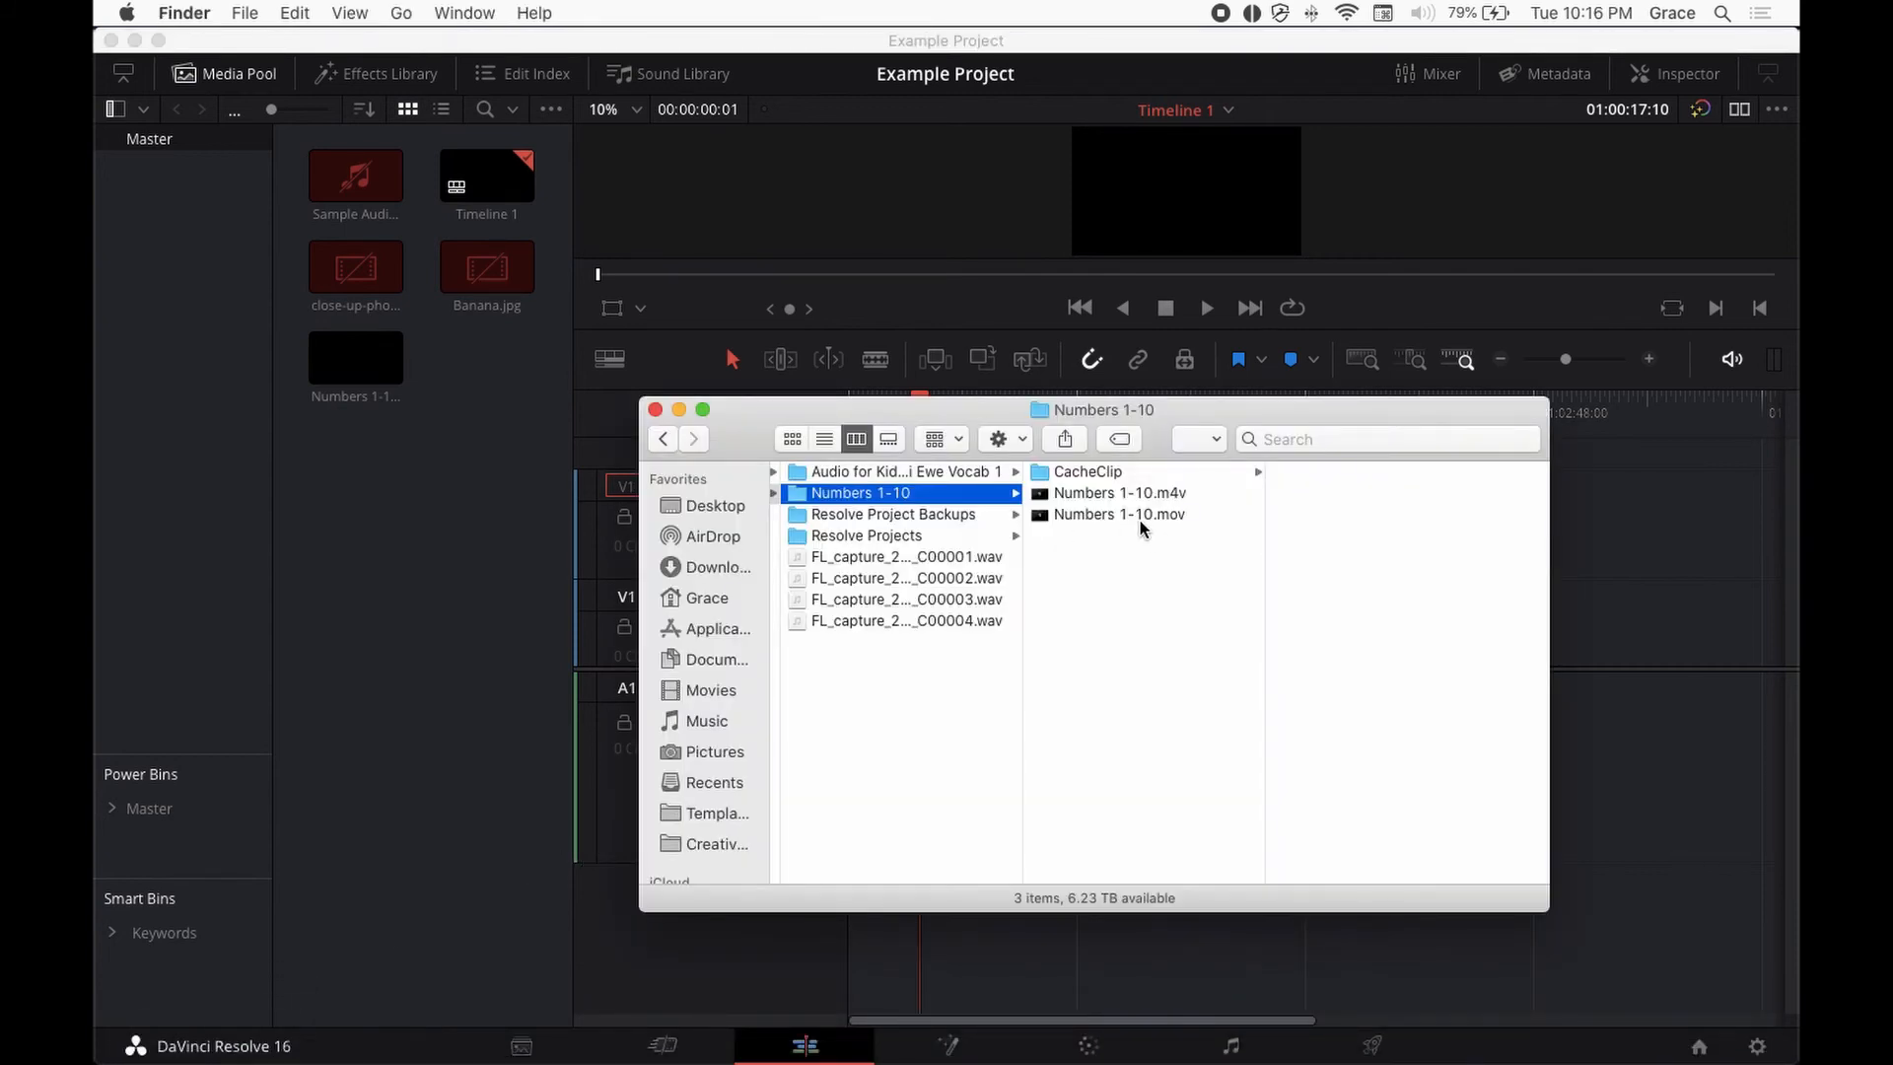
mouse_move(375, 1059)
click(1096, 517)
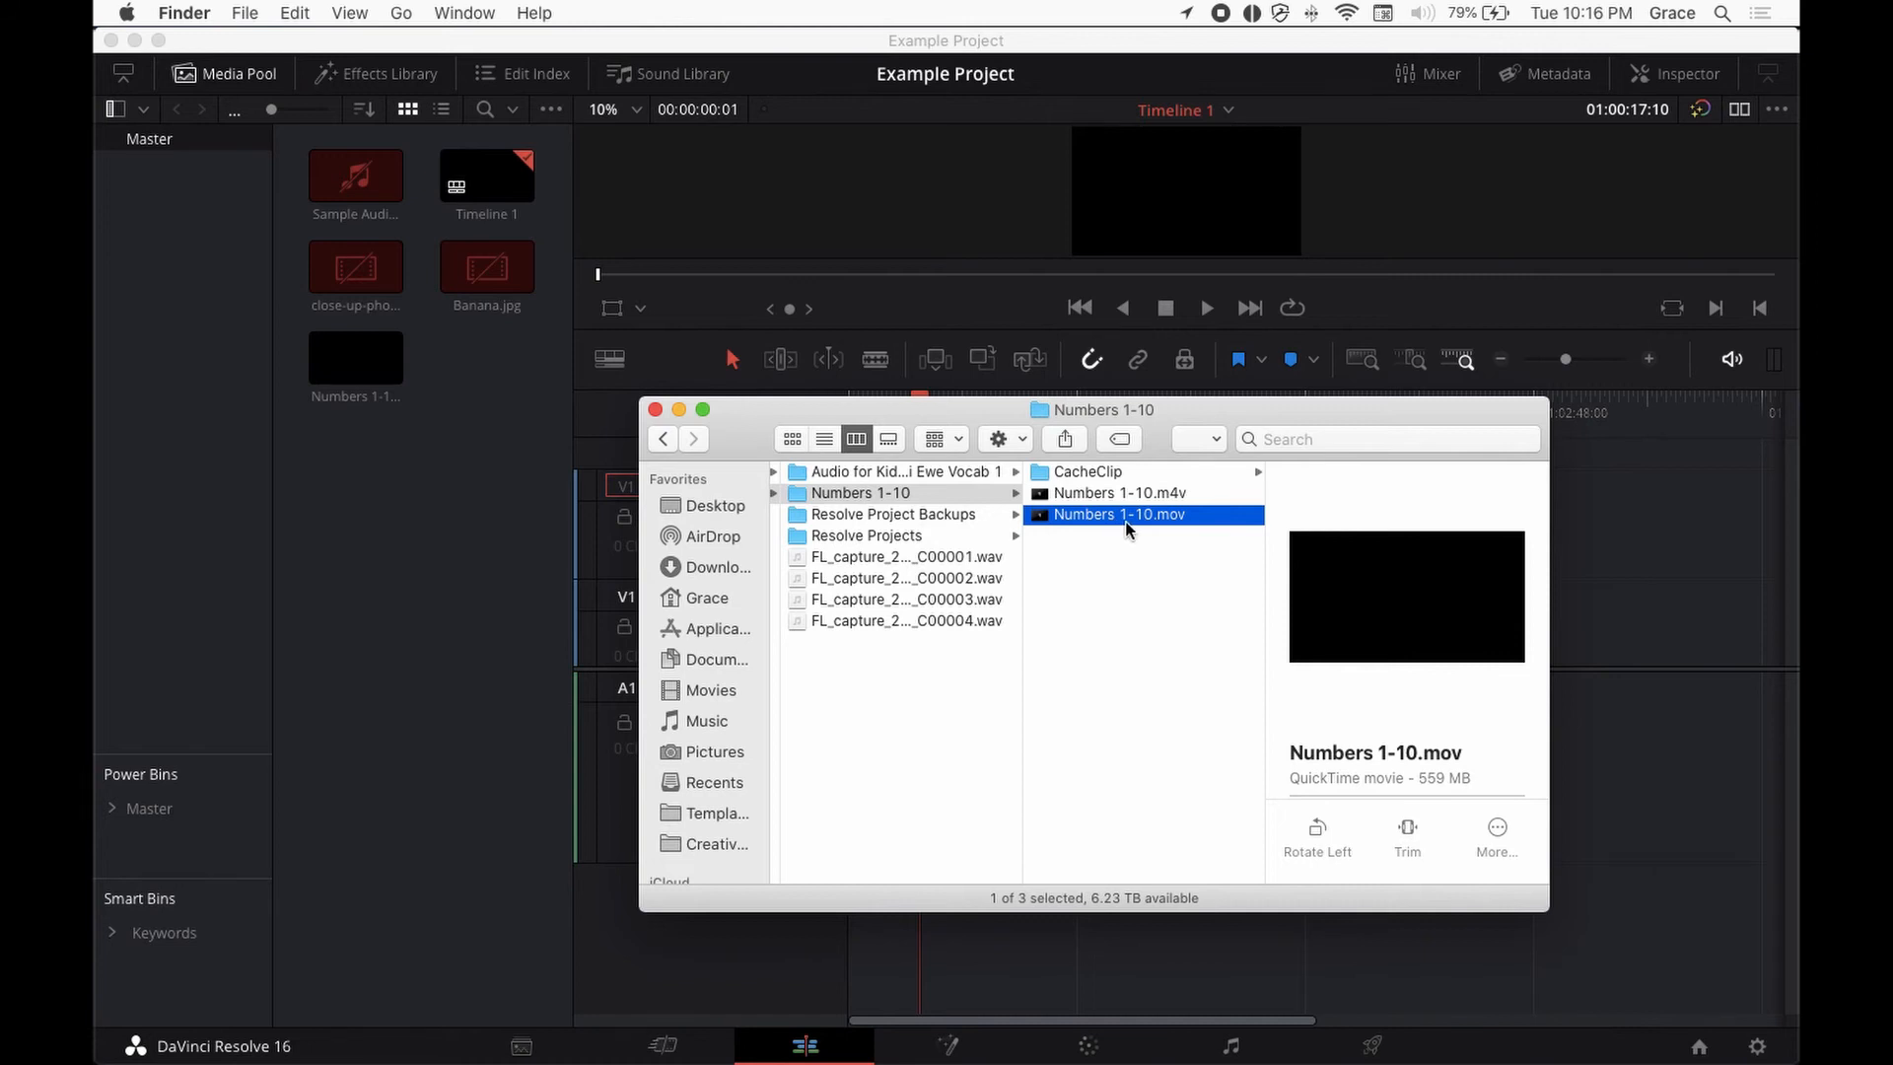
drag(1170, 523, 478, 509)
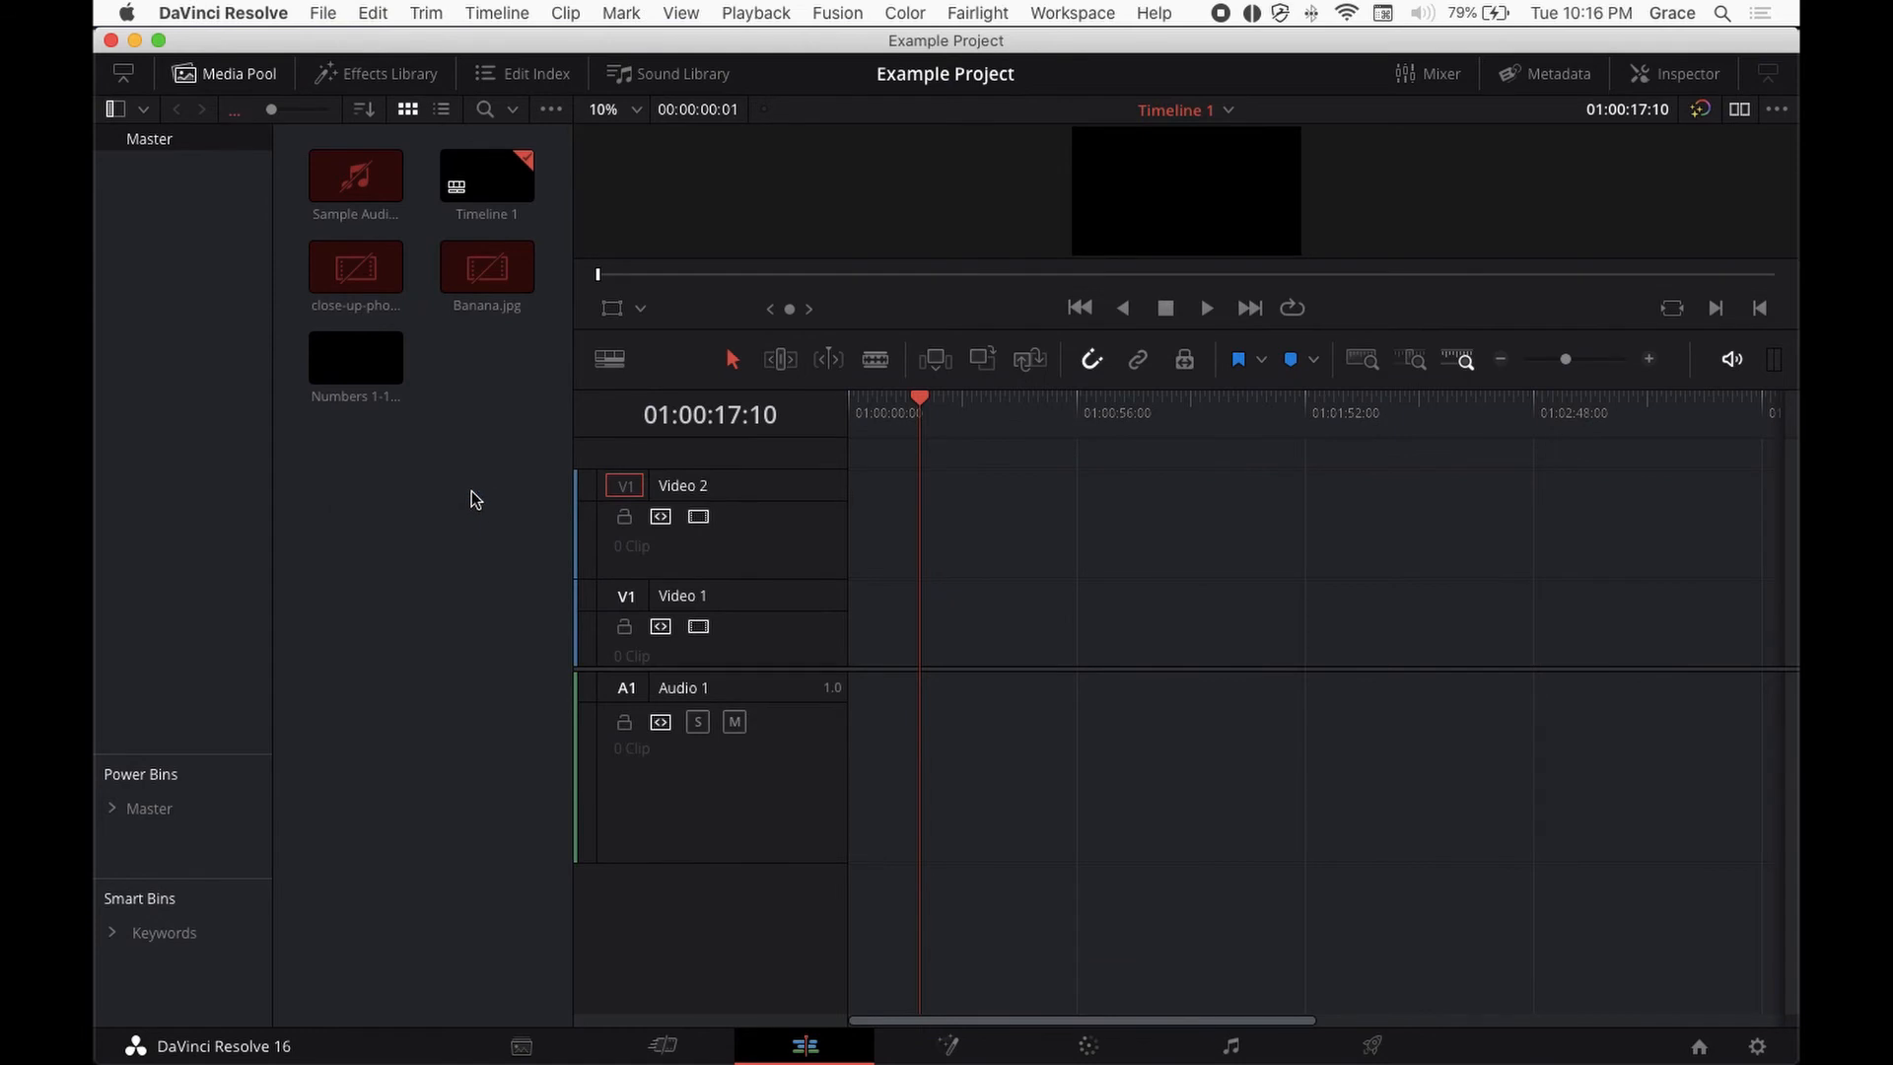
Place the Numbers 1-10.mov clip on the Video 1 track and preview it at 01:00:48:04.
click(337, 340)
drag(342, 355, 900, 604)
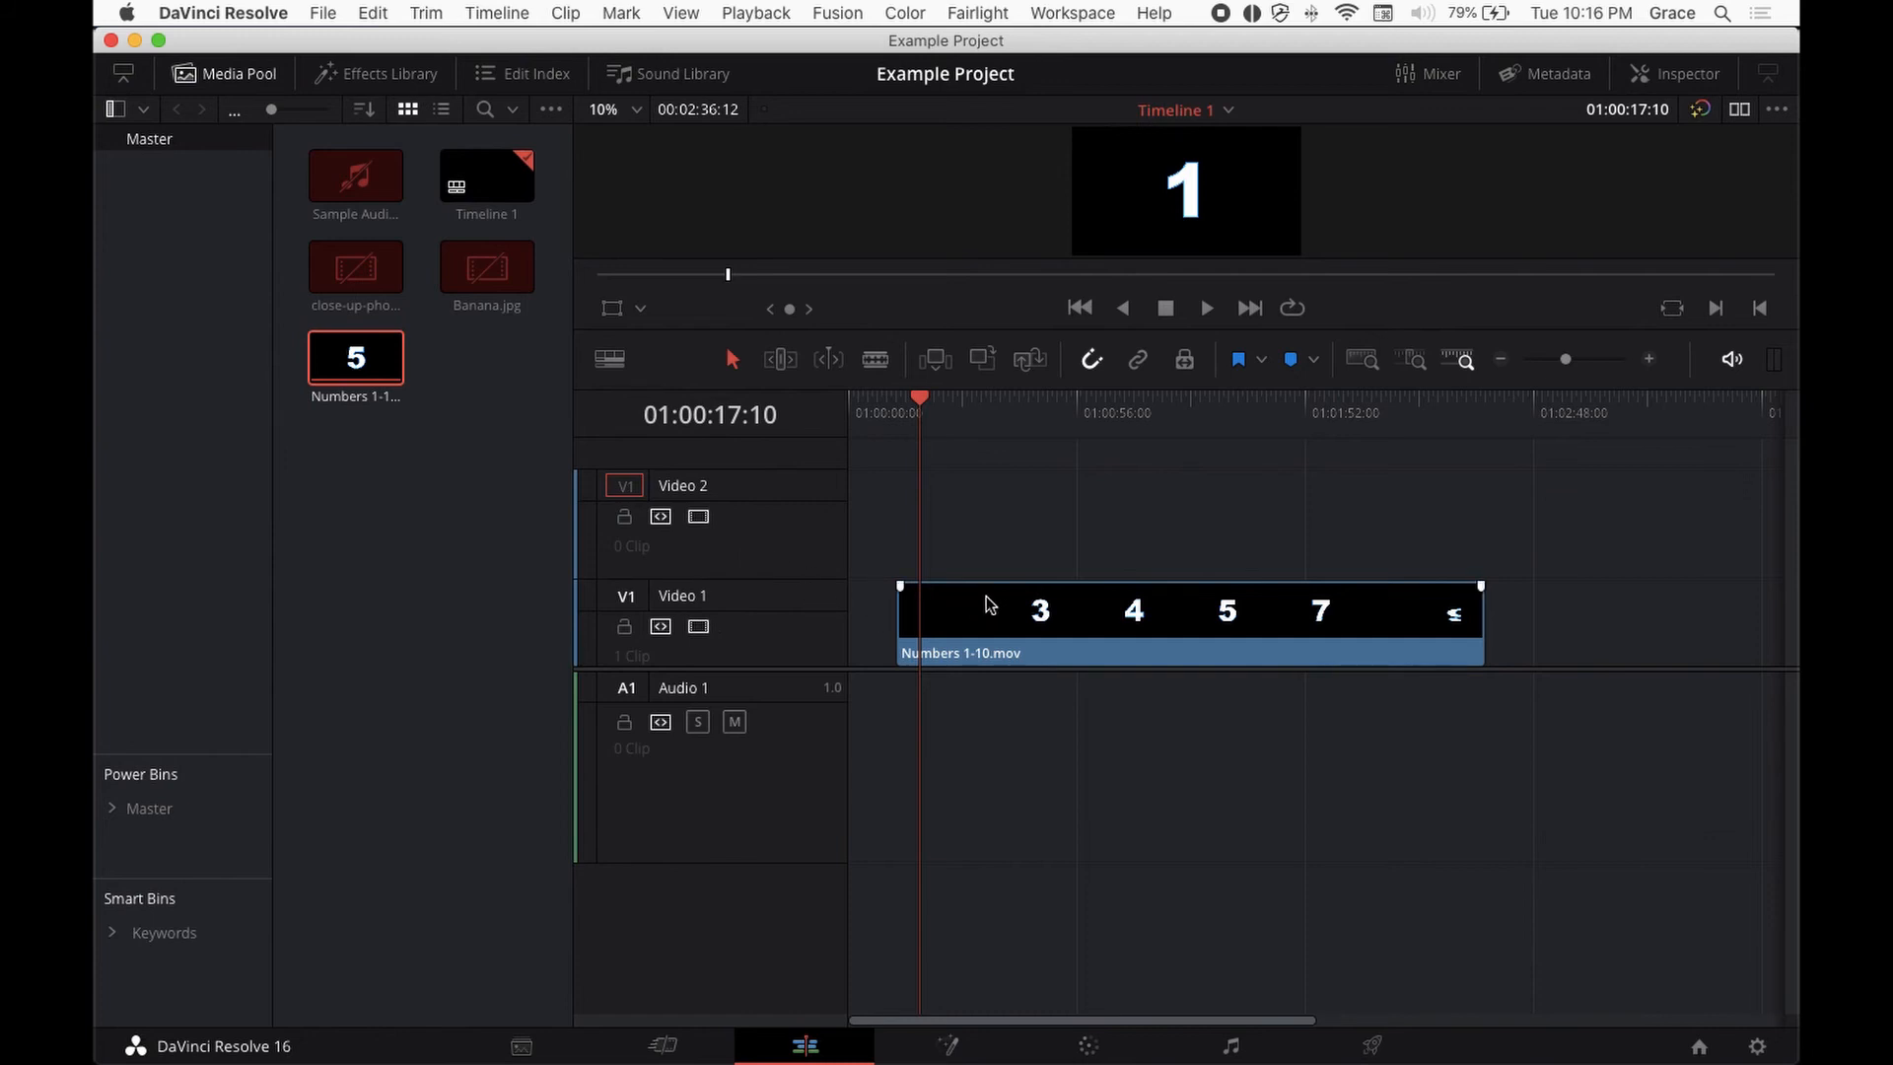
click(1045, 426)
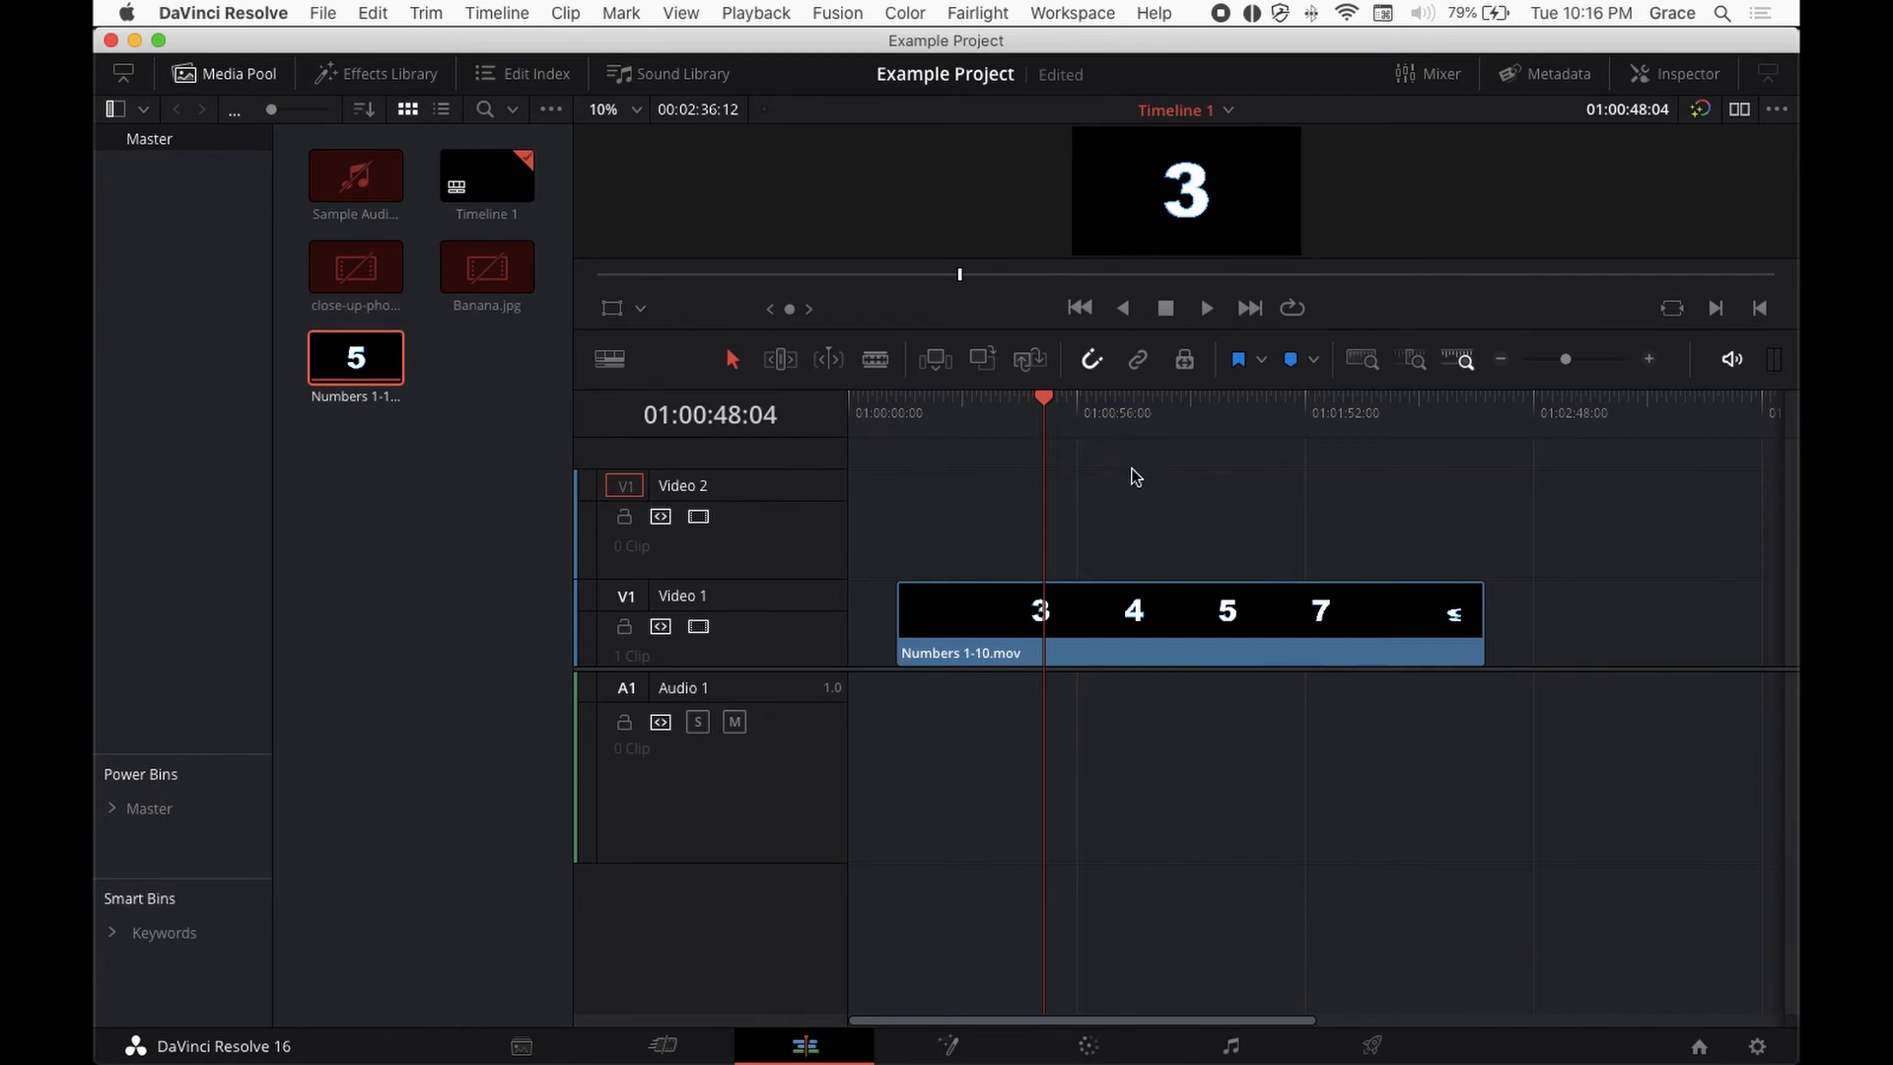
Shift the Numbers 1-10.mov clip slightly earlier and move it up to the Video 2 track.
drag(1091, 639, 1066, 639)
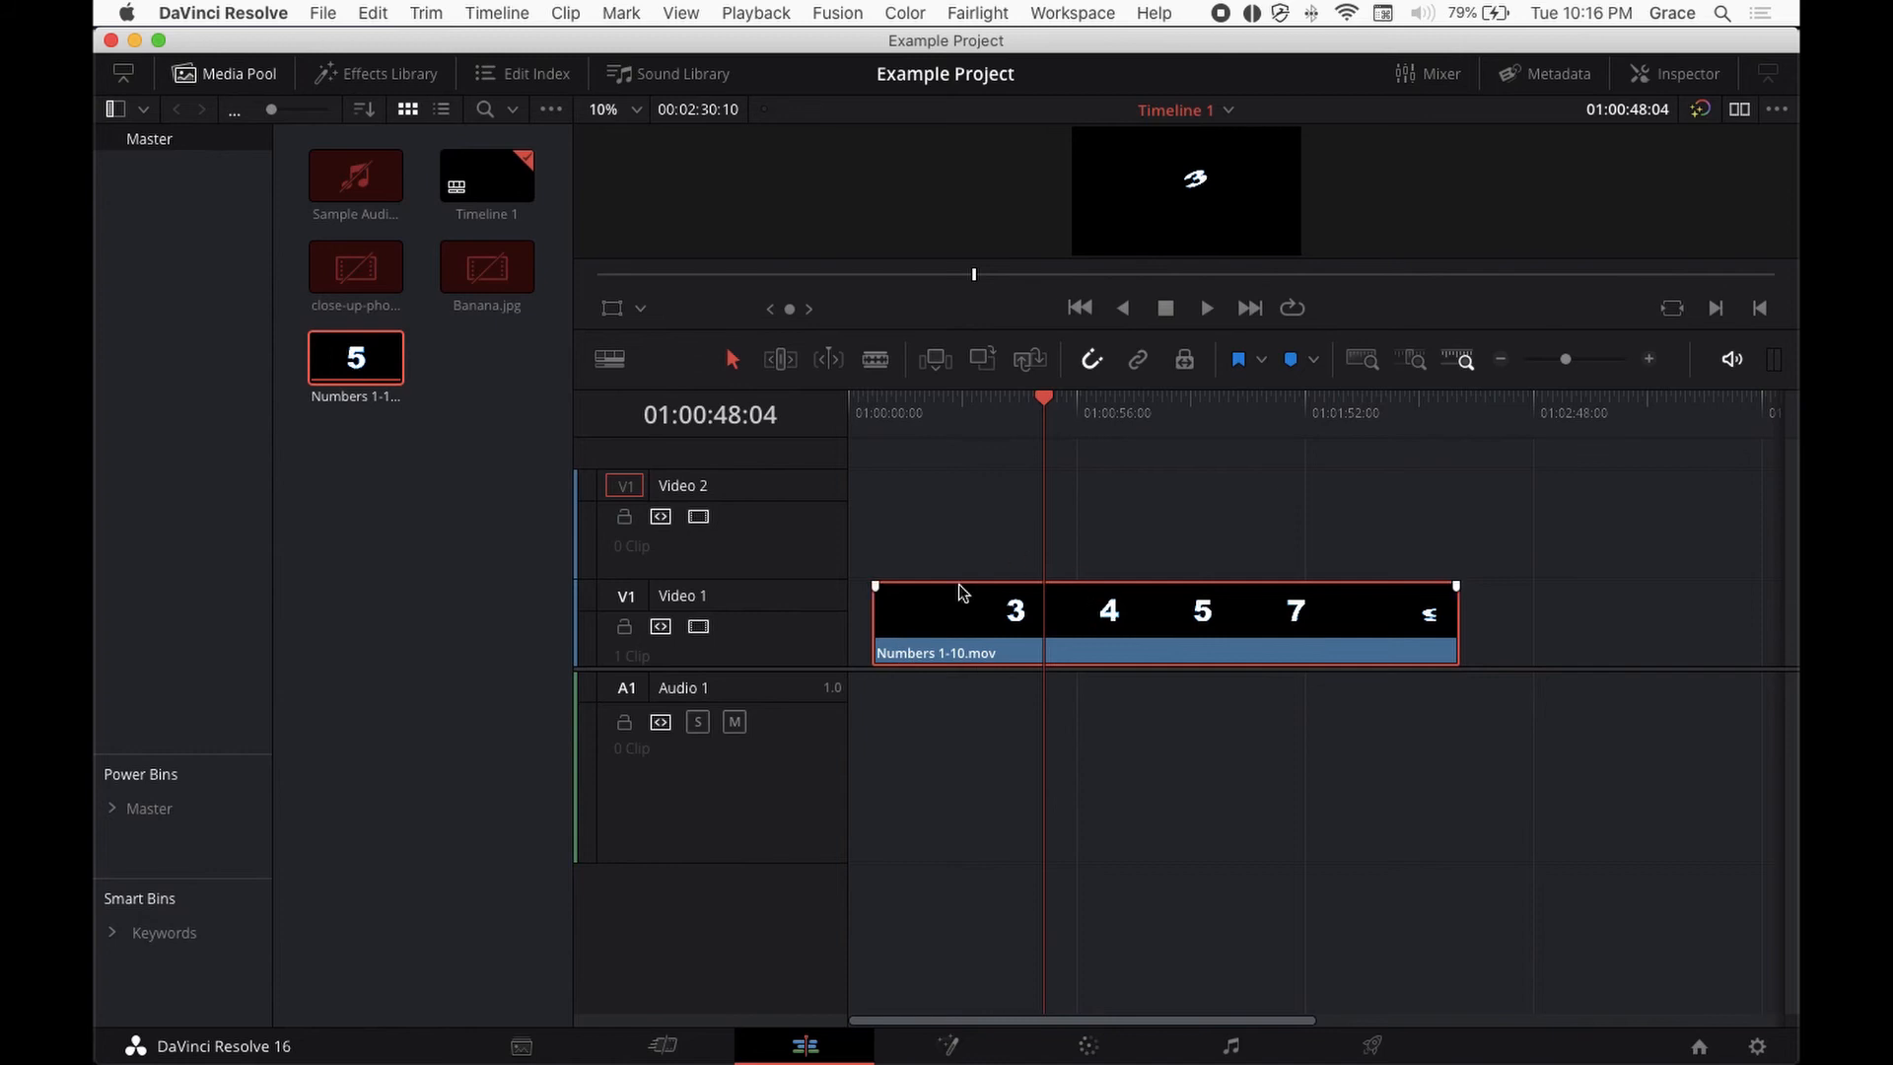
drag(970, 604, 997, 536)
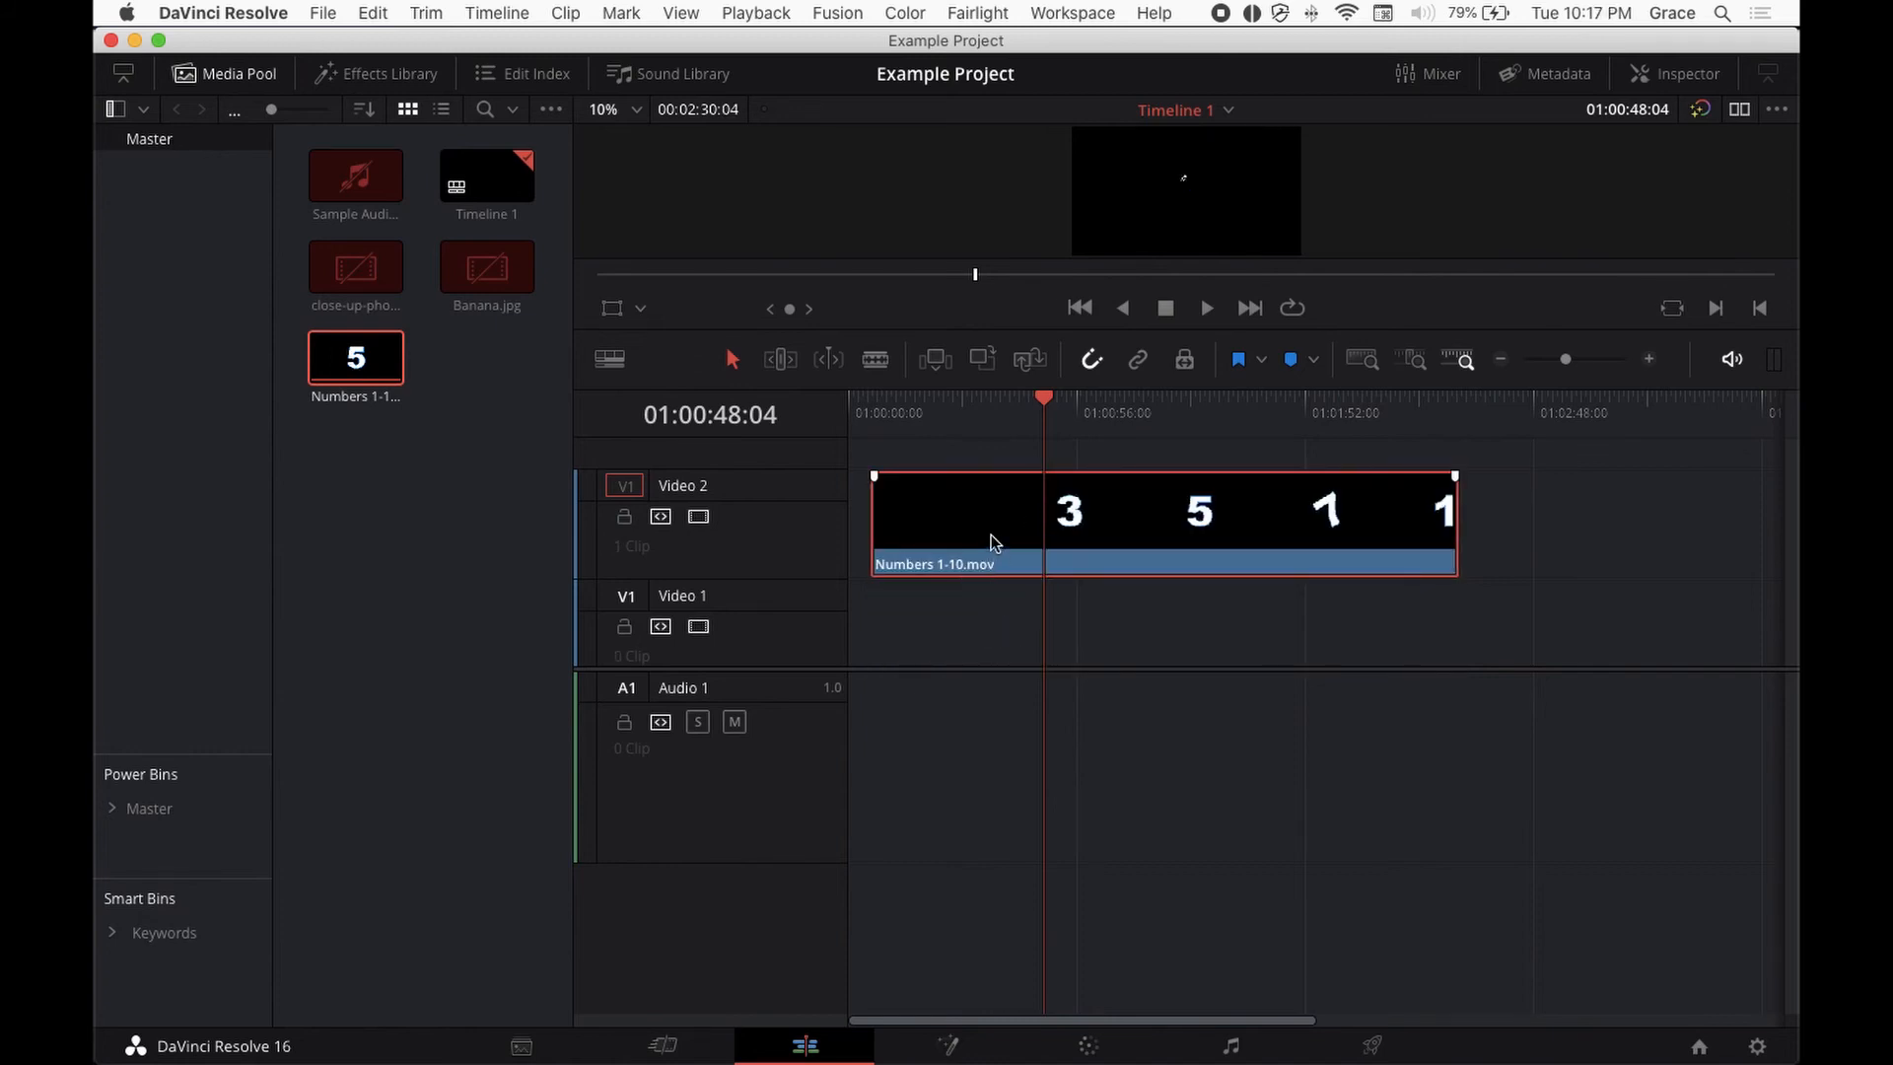
right_click(751, 559)
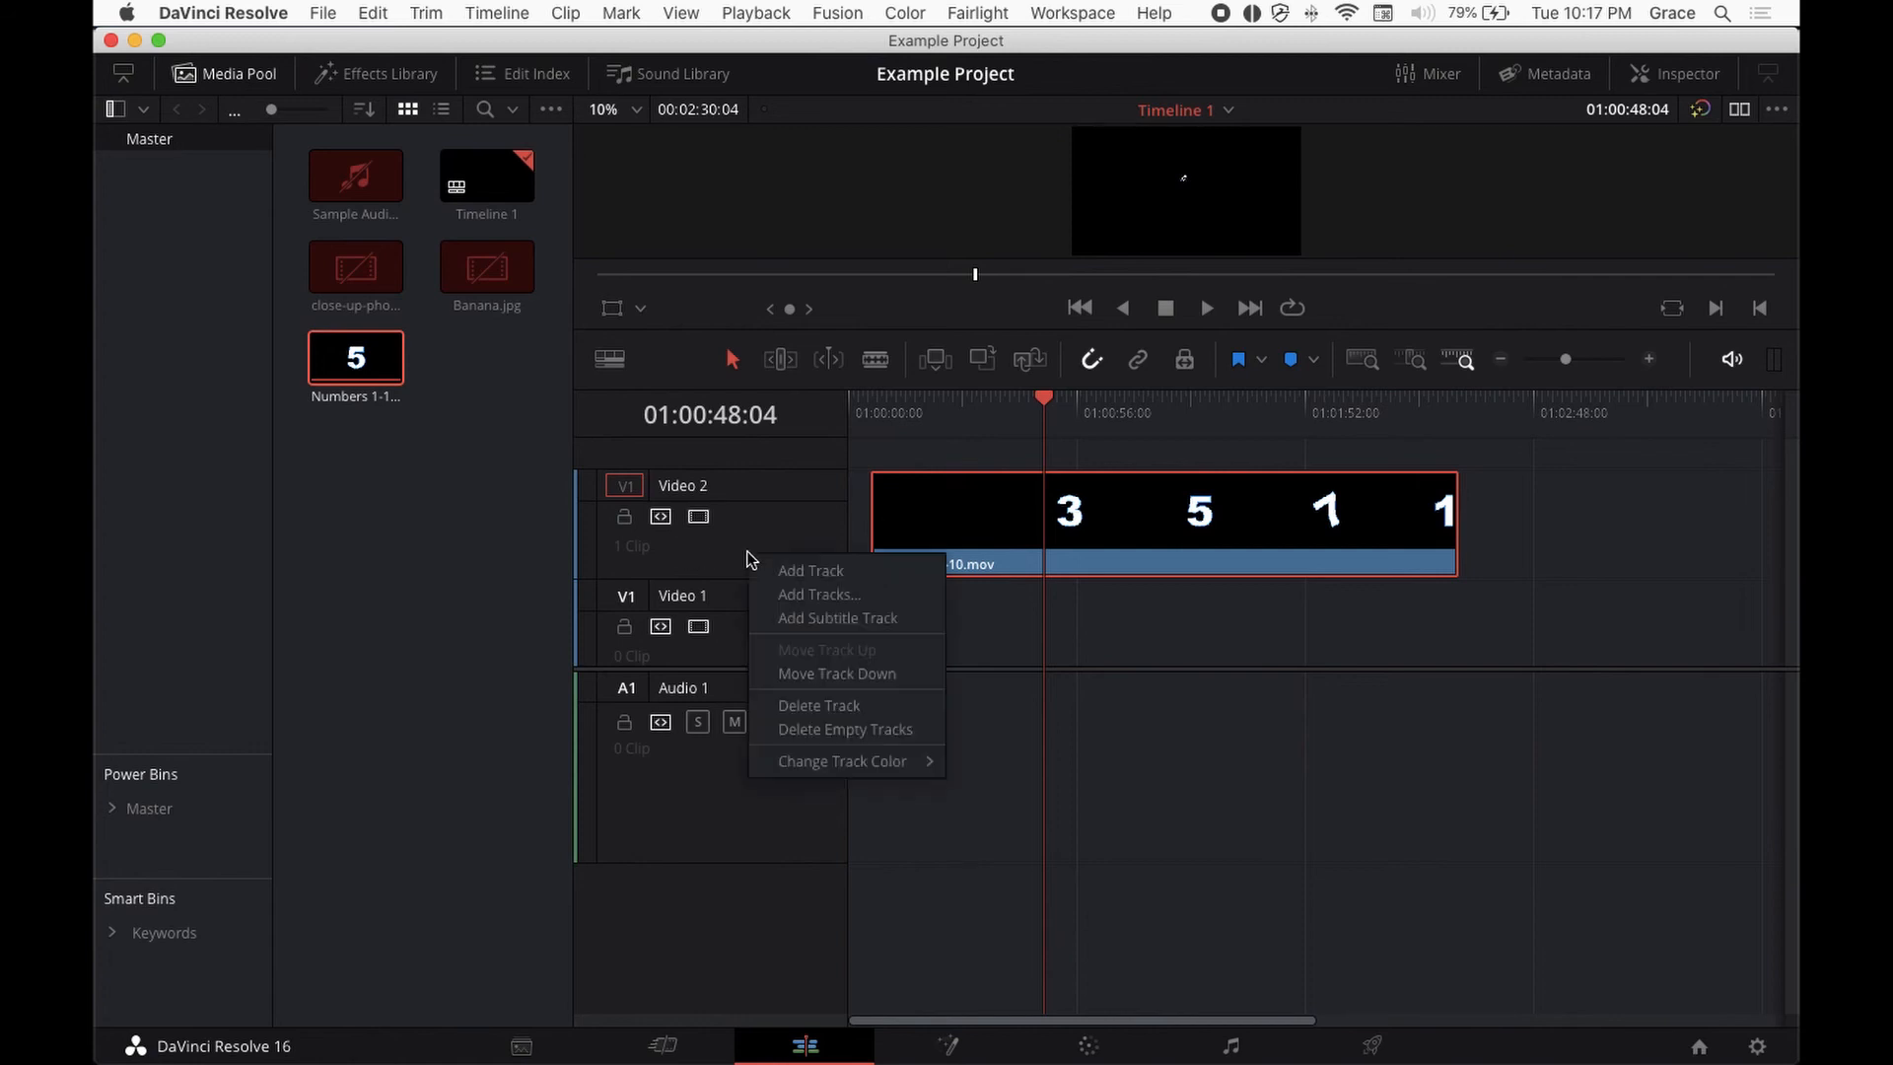
right_click(799, 540)
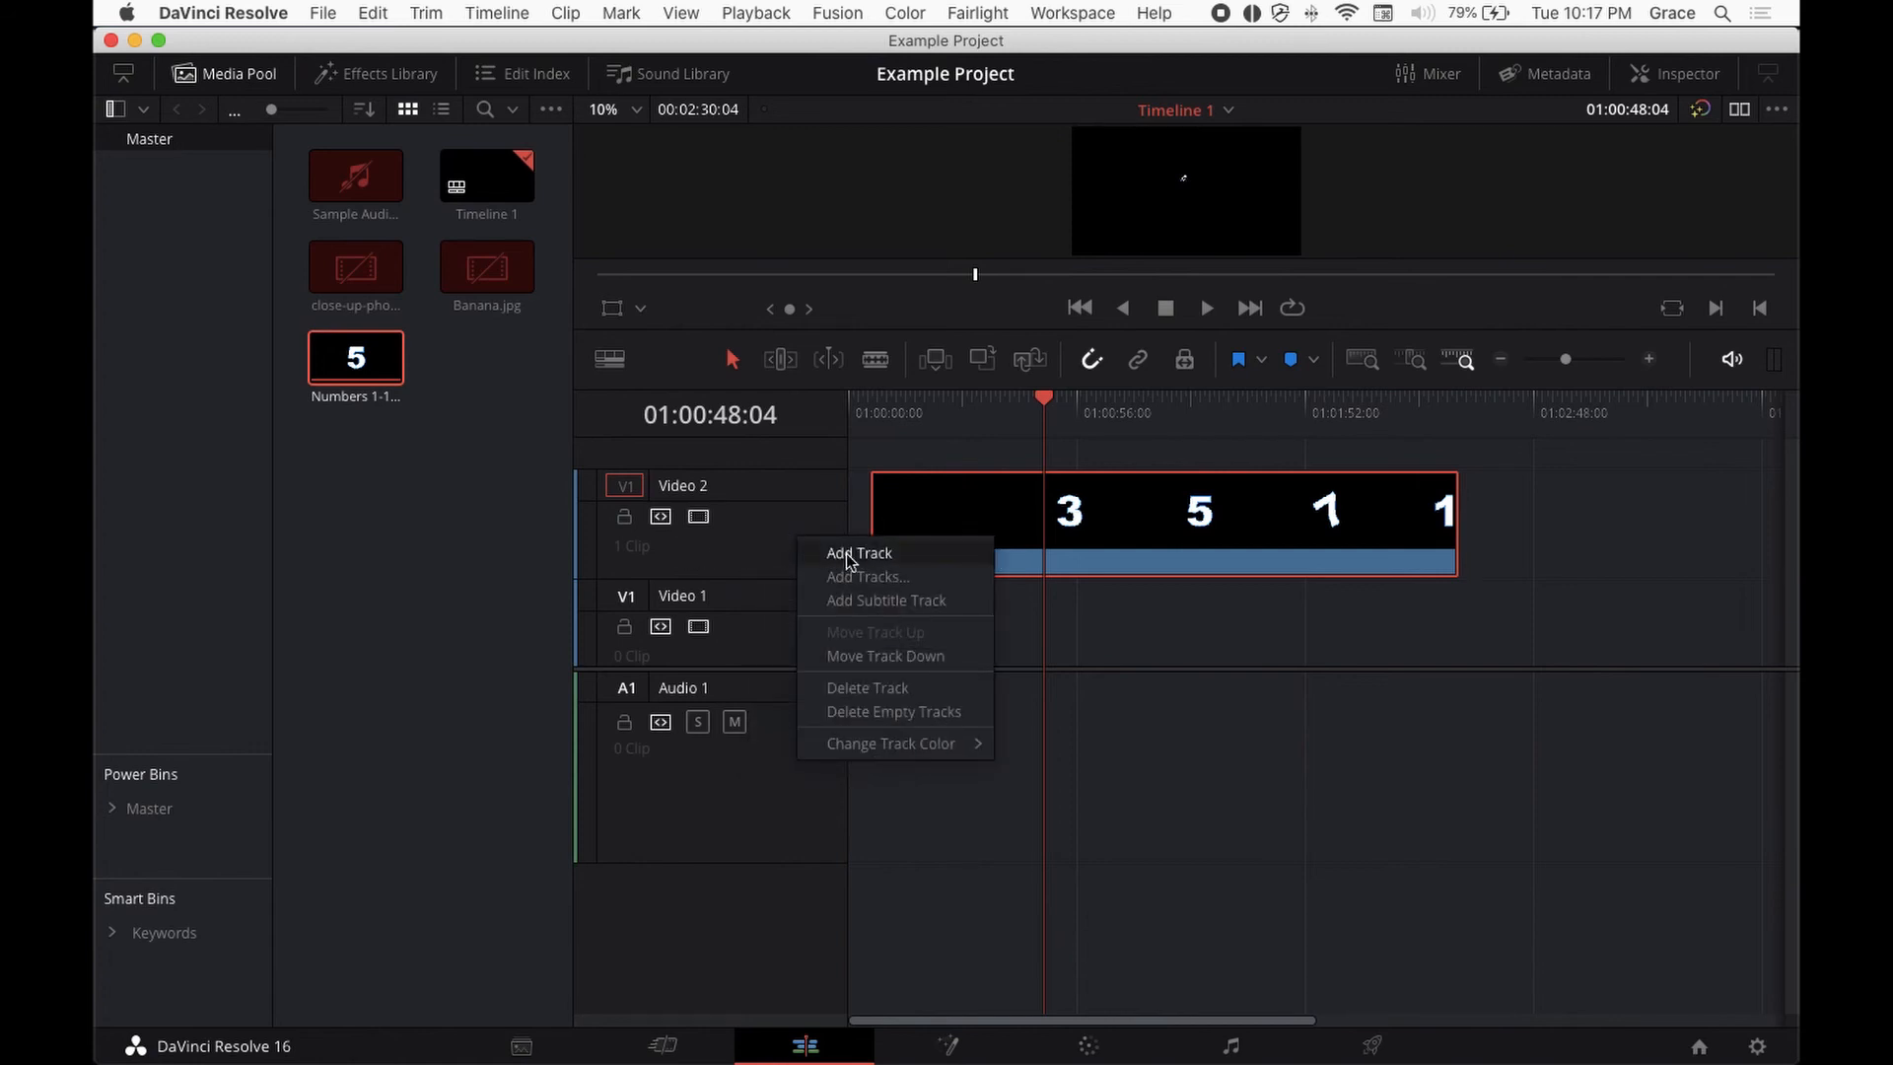
click(989, 510)
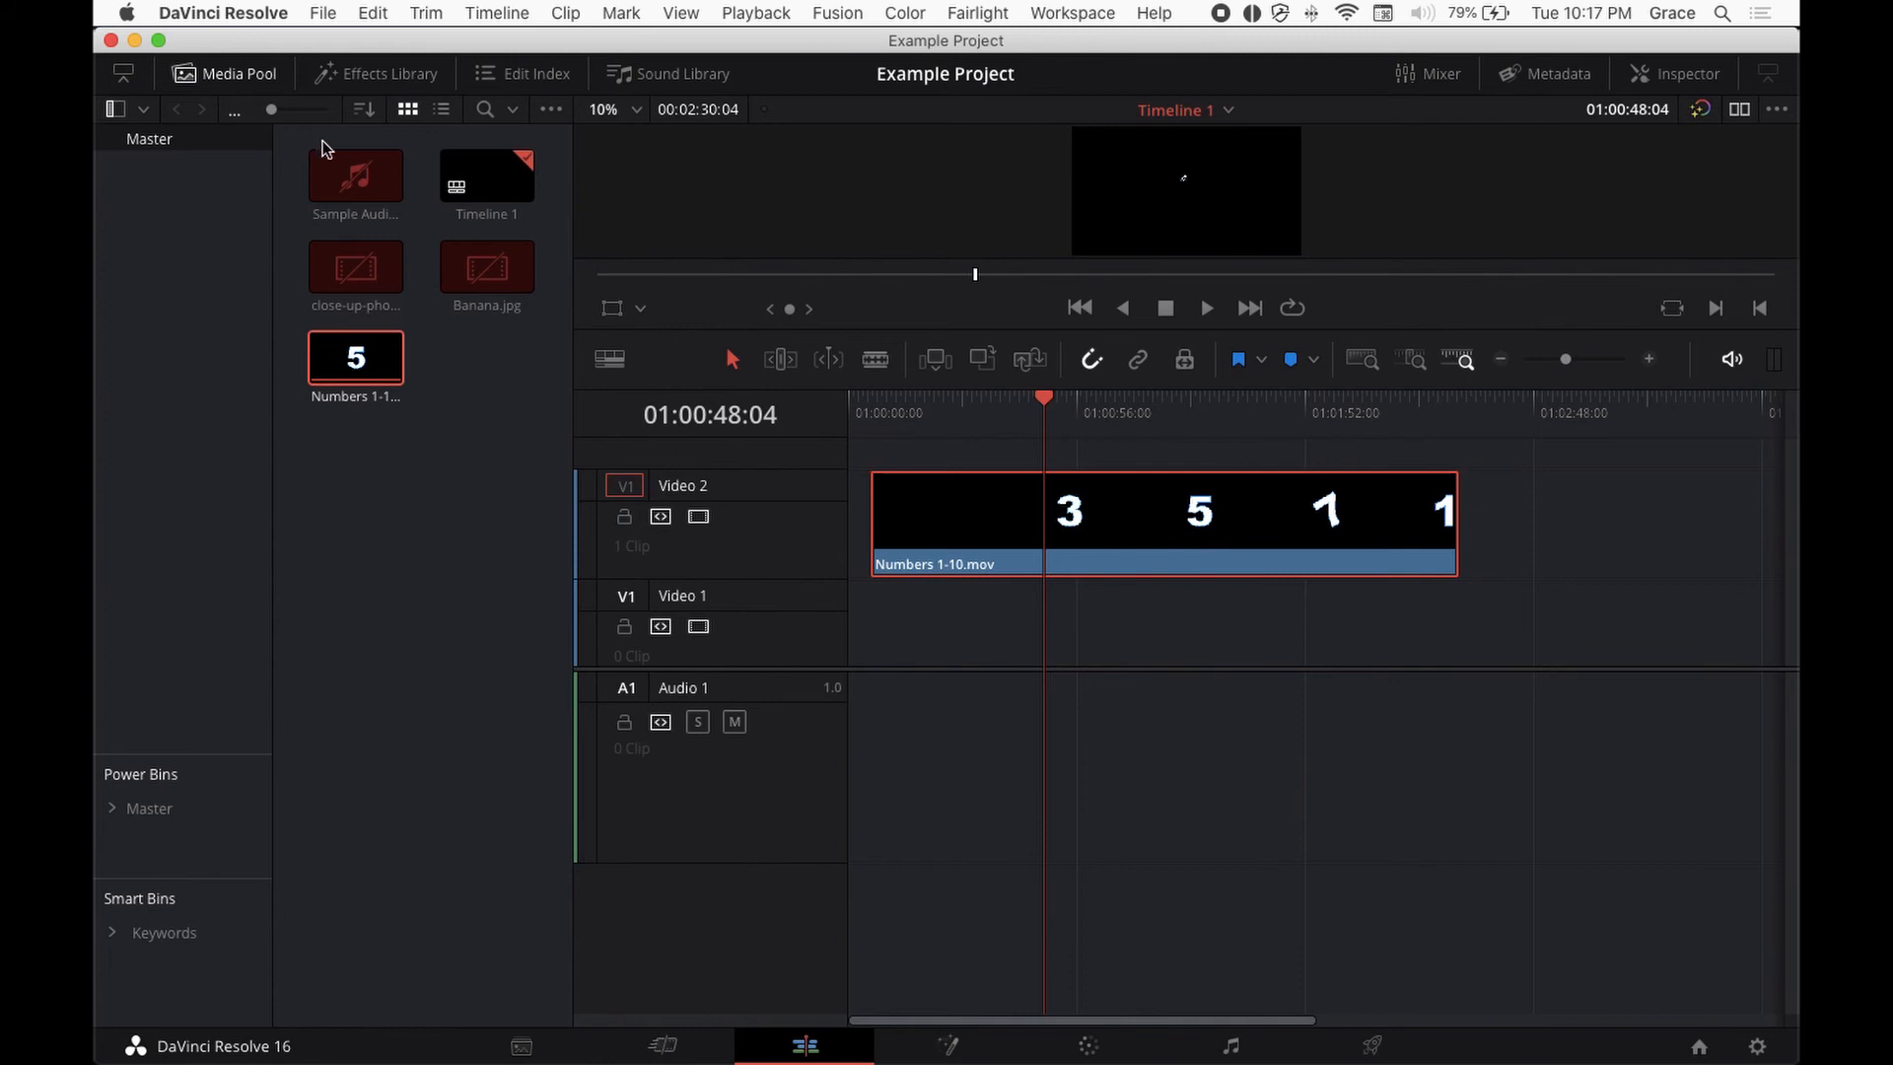
Add a Solid Color generator to the Video 1 track beneath Numbers 1-10.mov and extend it to that clip's end.
click(358, 87)
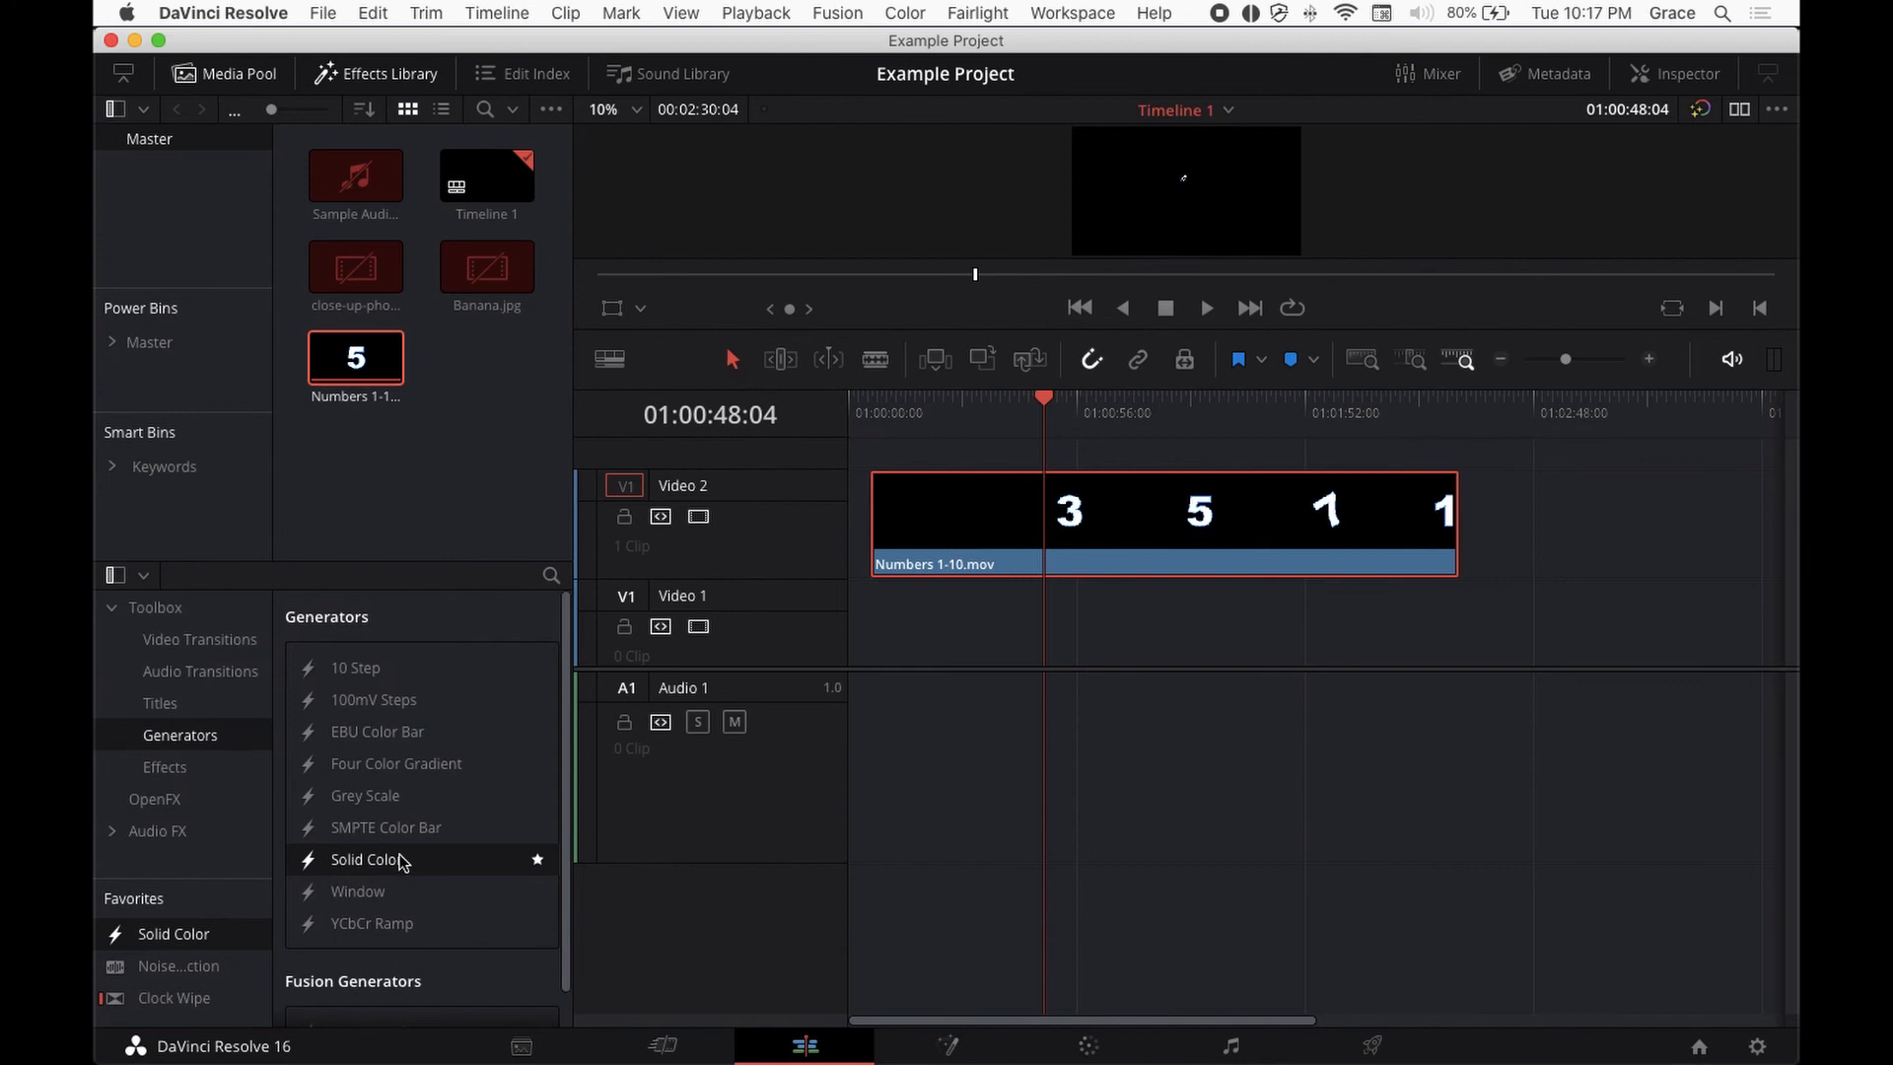
drag(399, 861, 869, 623)
drag(1175, 623, 1463, 620)
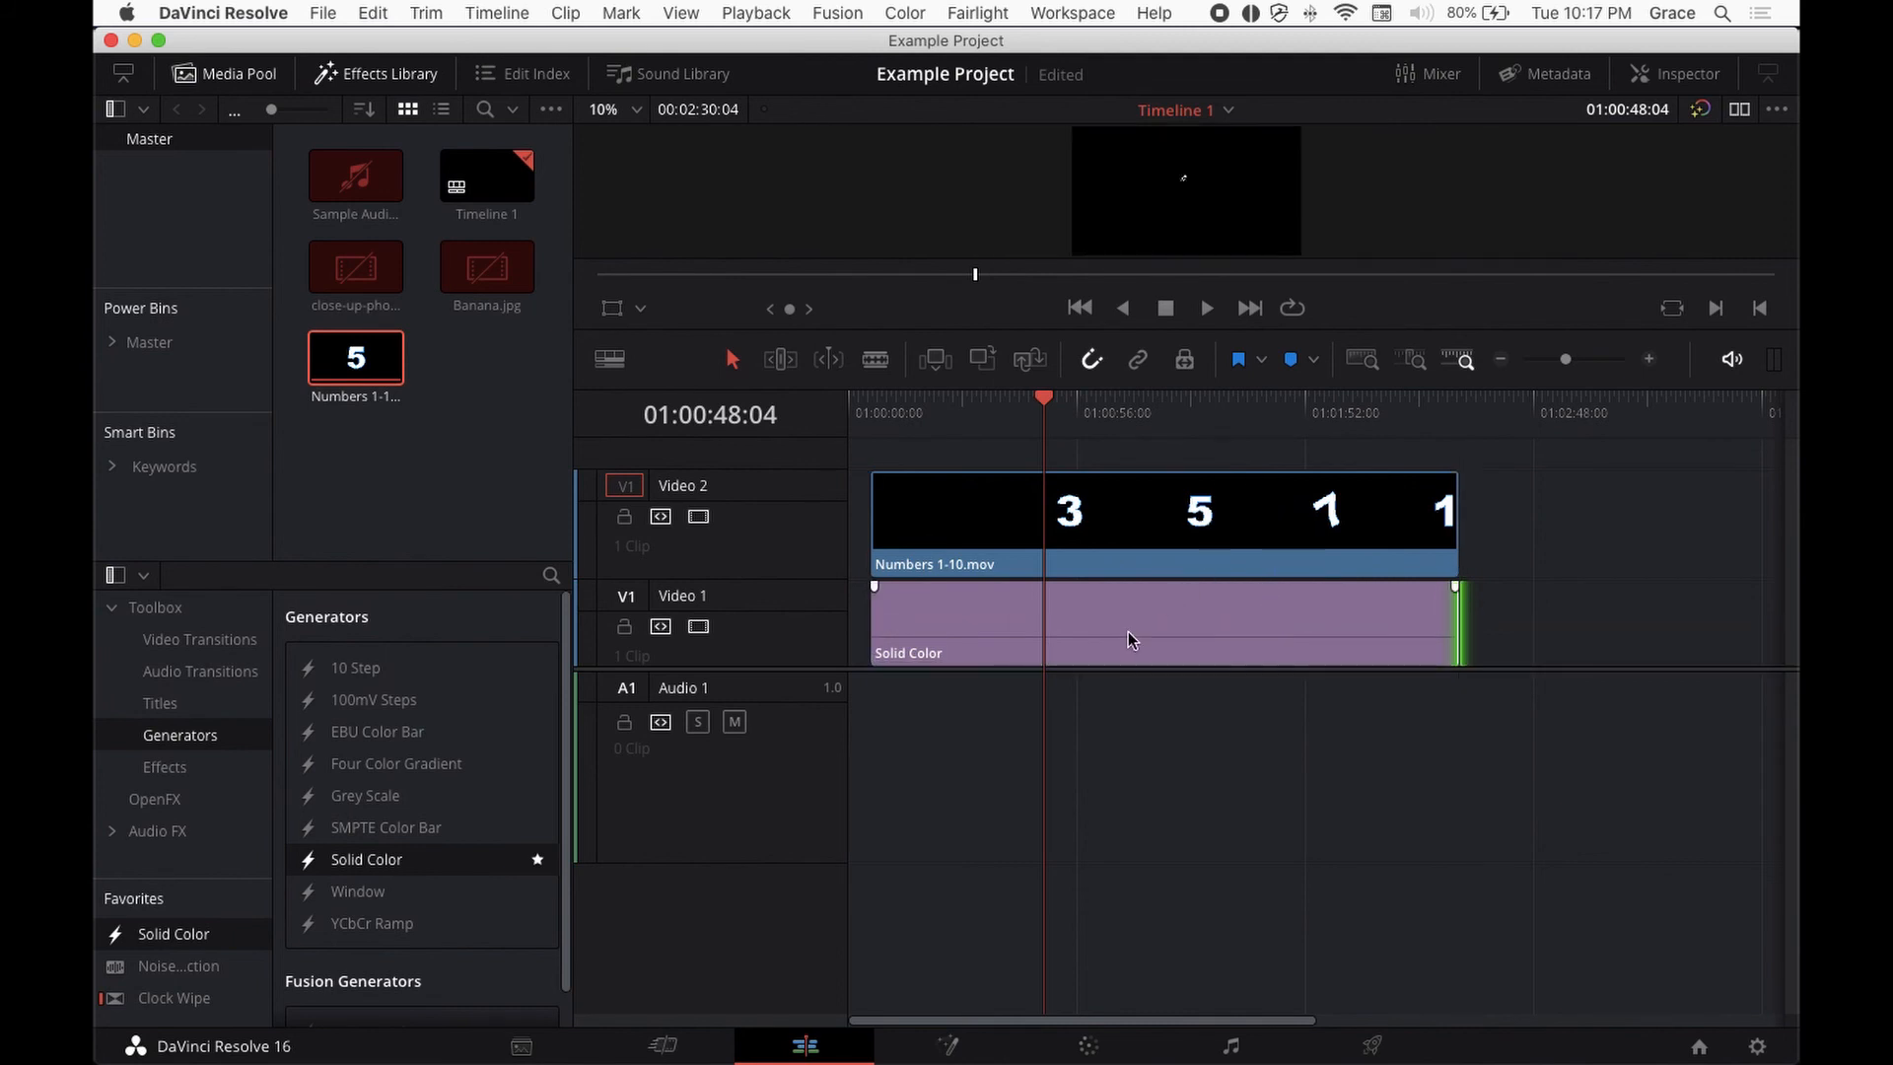
Move the playhead to 01:01:27:22 and set the Solid Color clip's color to Aqua.
click(1222, 546)
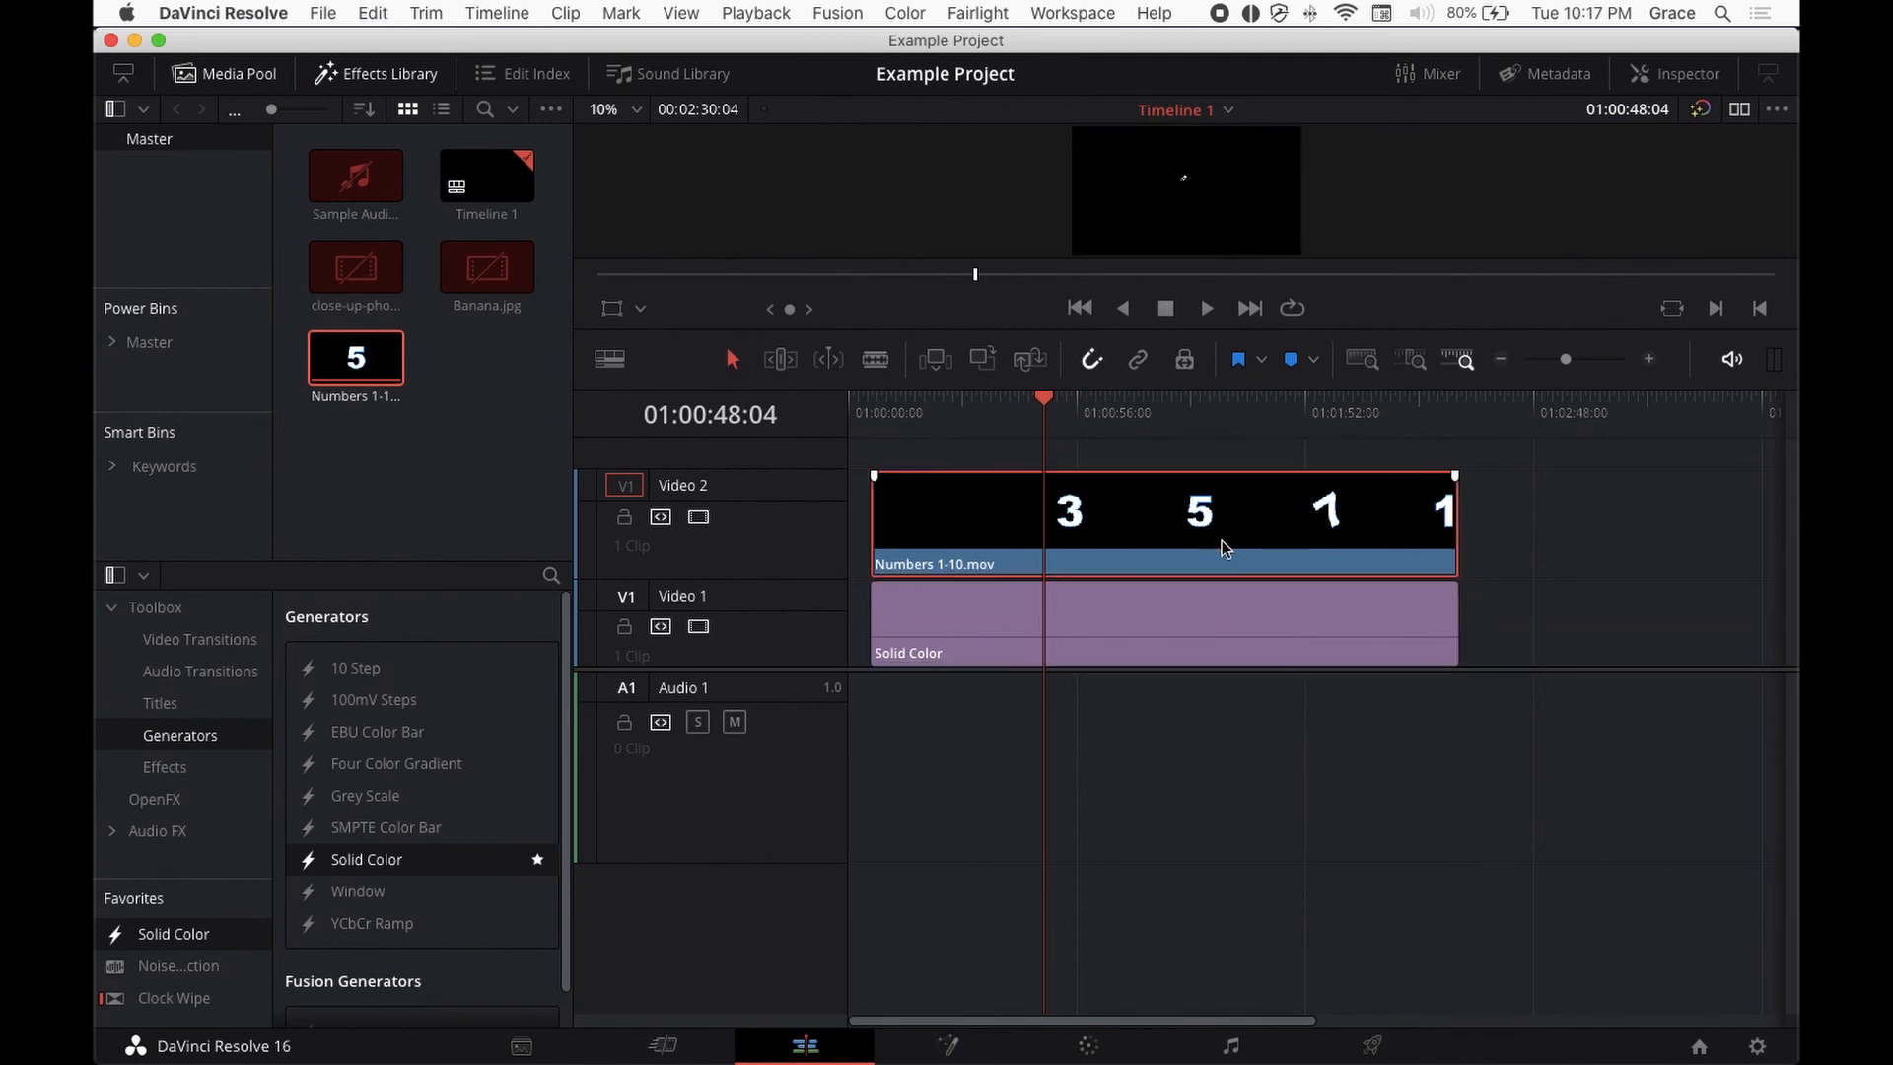
click(1206, 407)
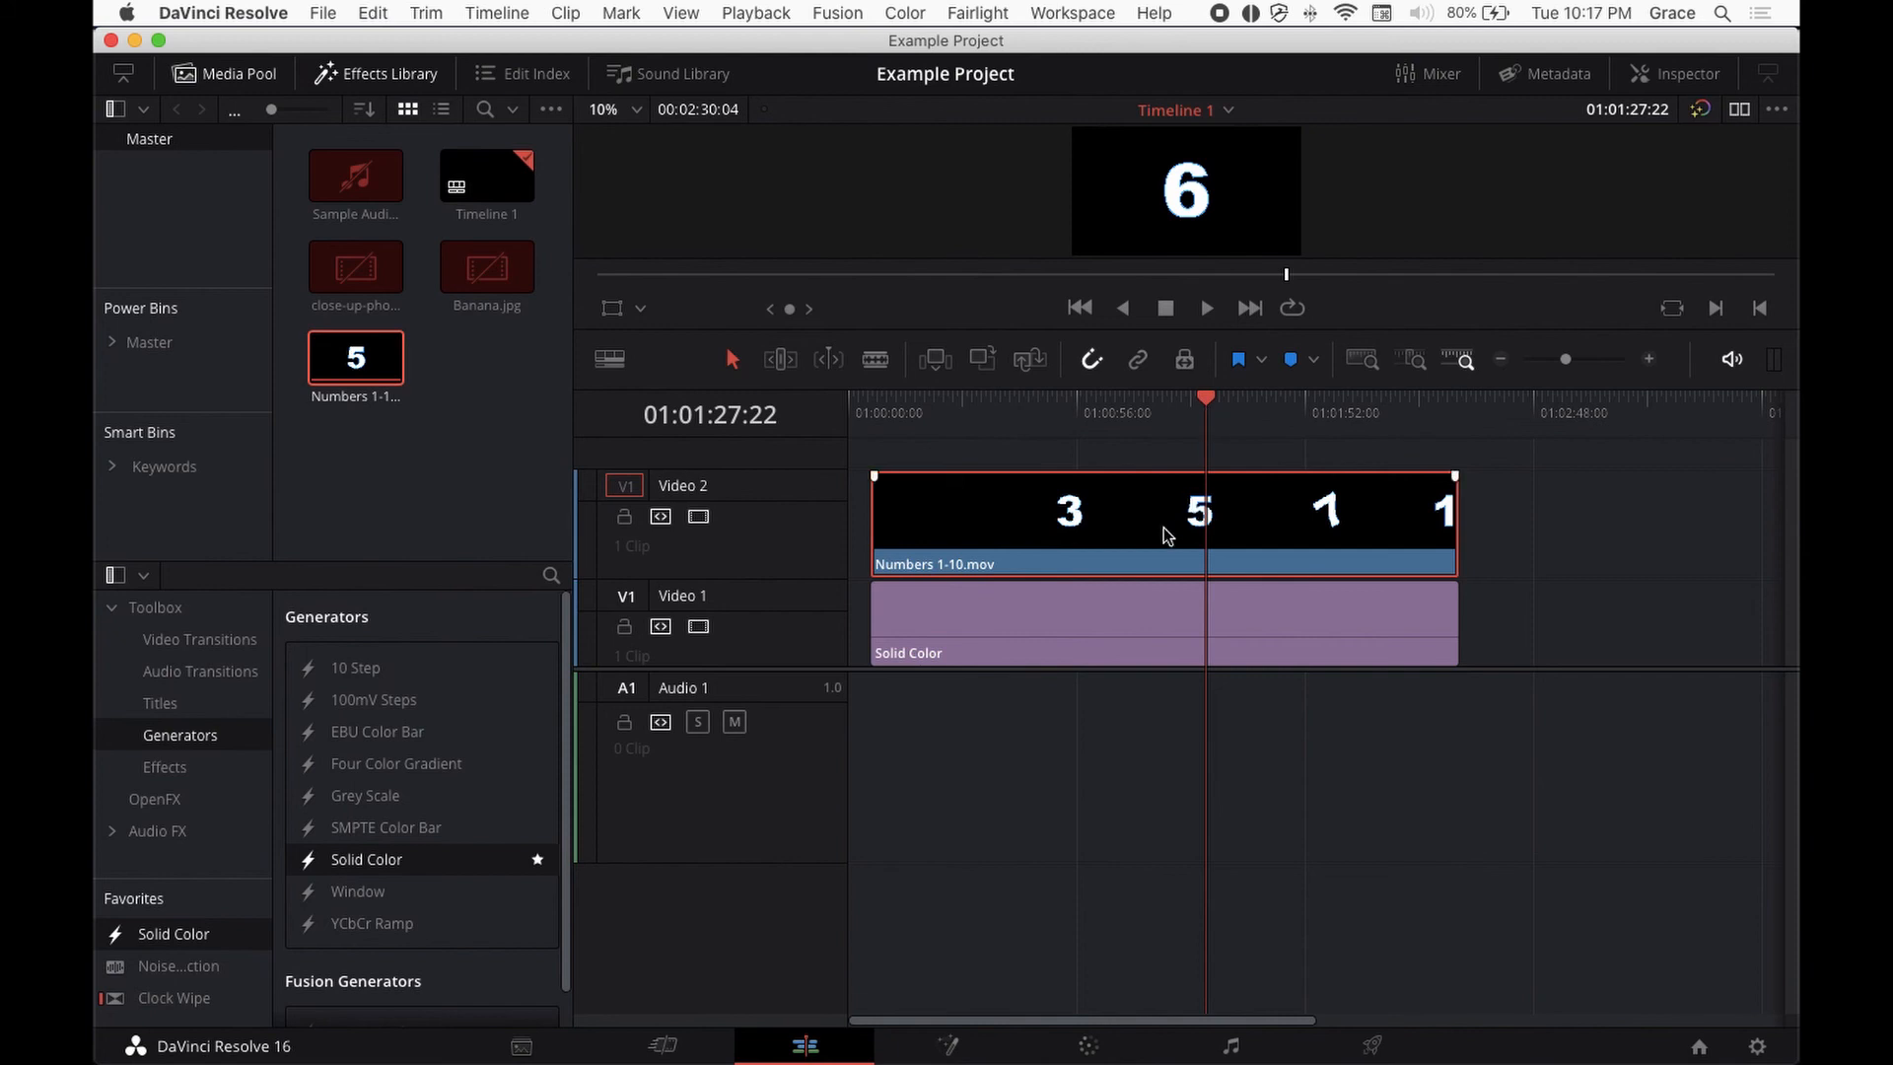
click(1120, 639)
click(1684, 87)
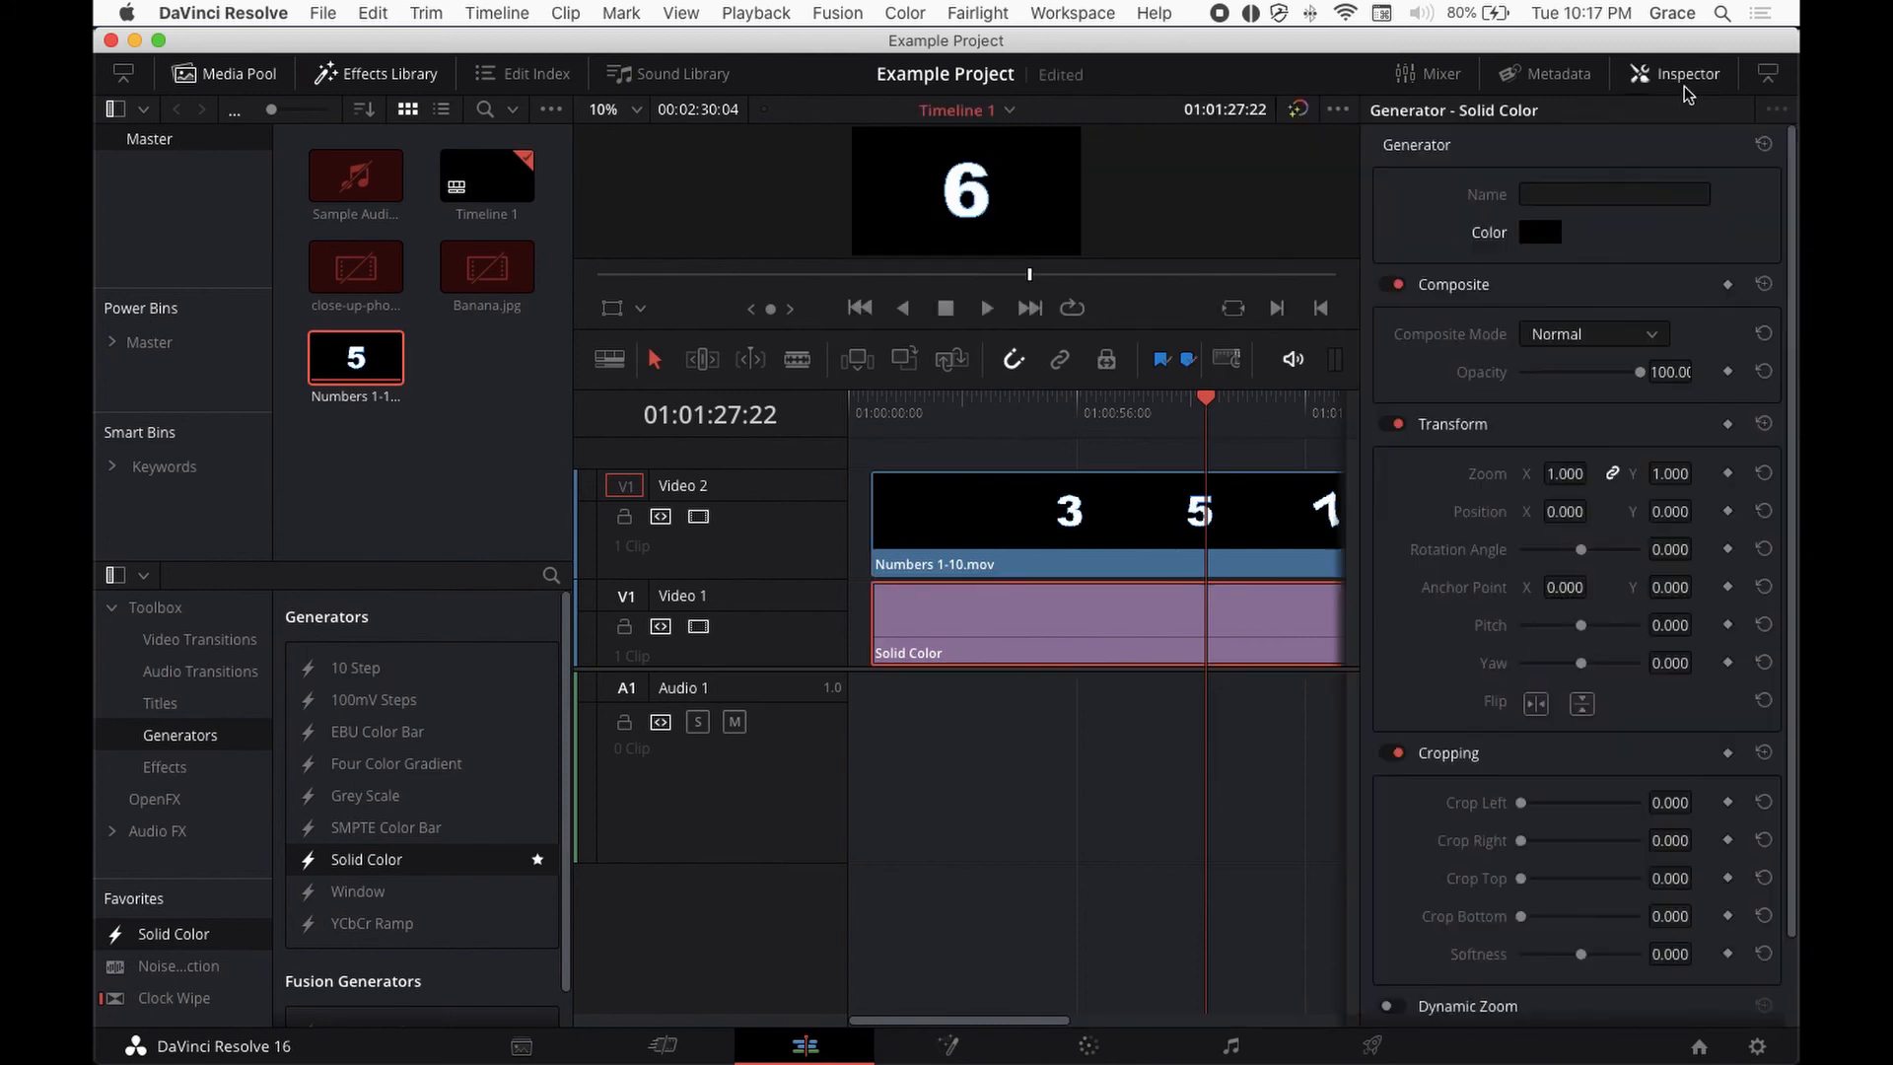
click(1540, 232)
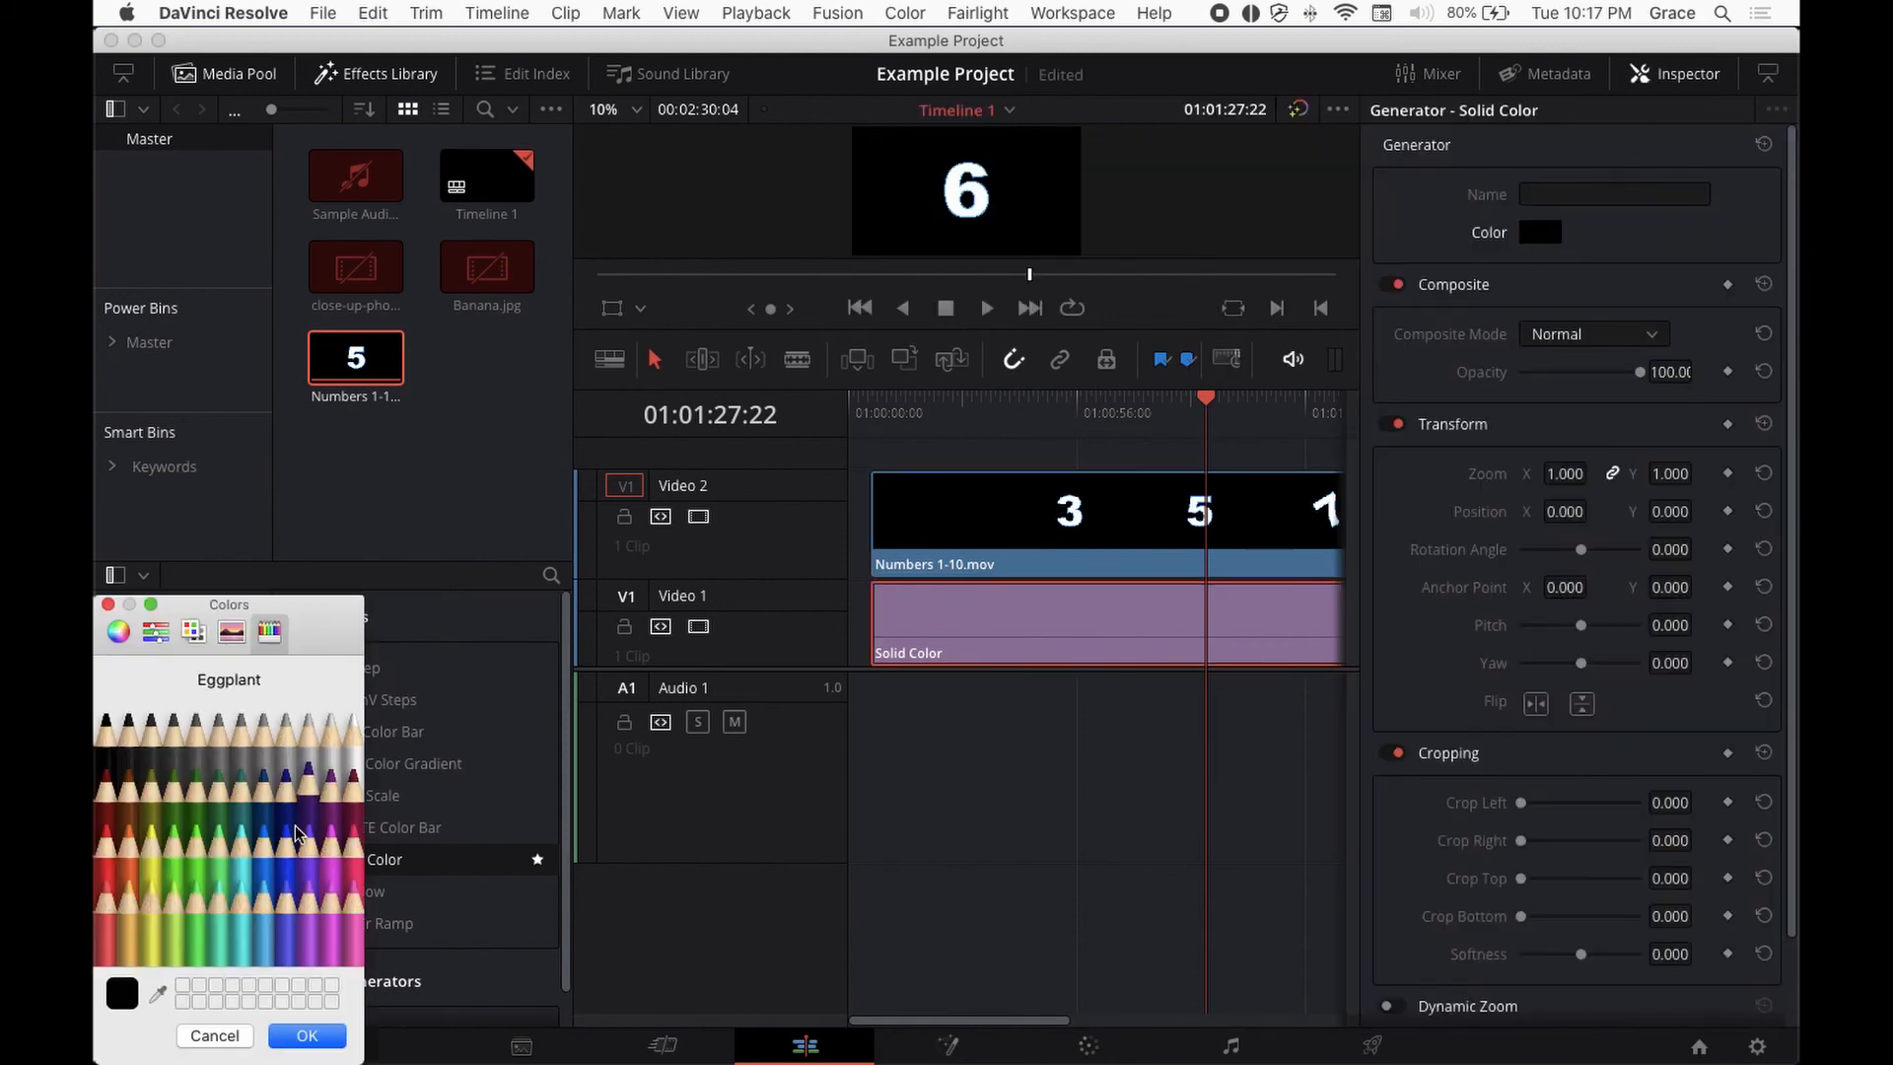
click(264, 858)
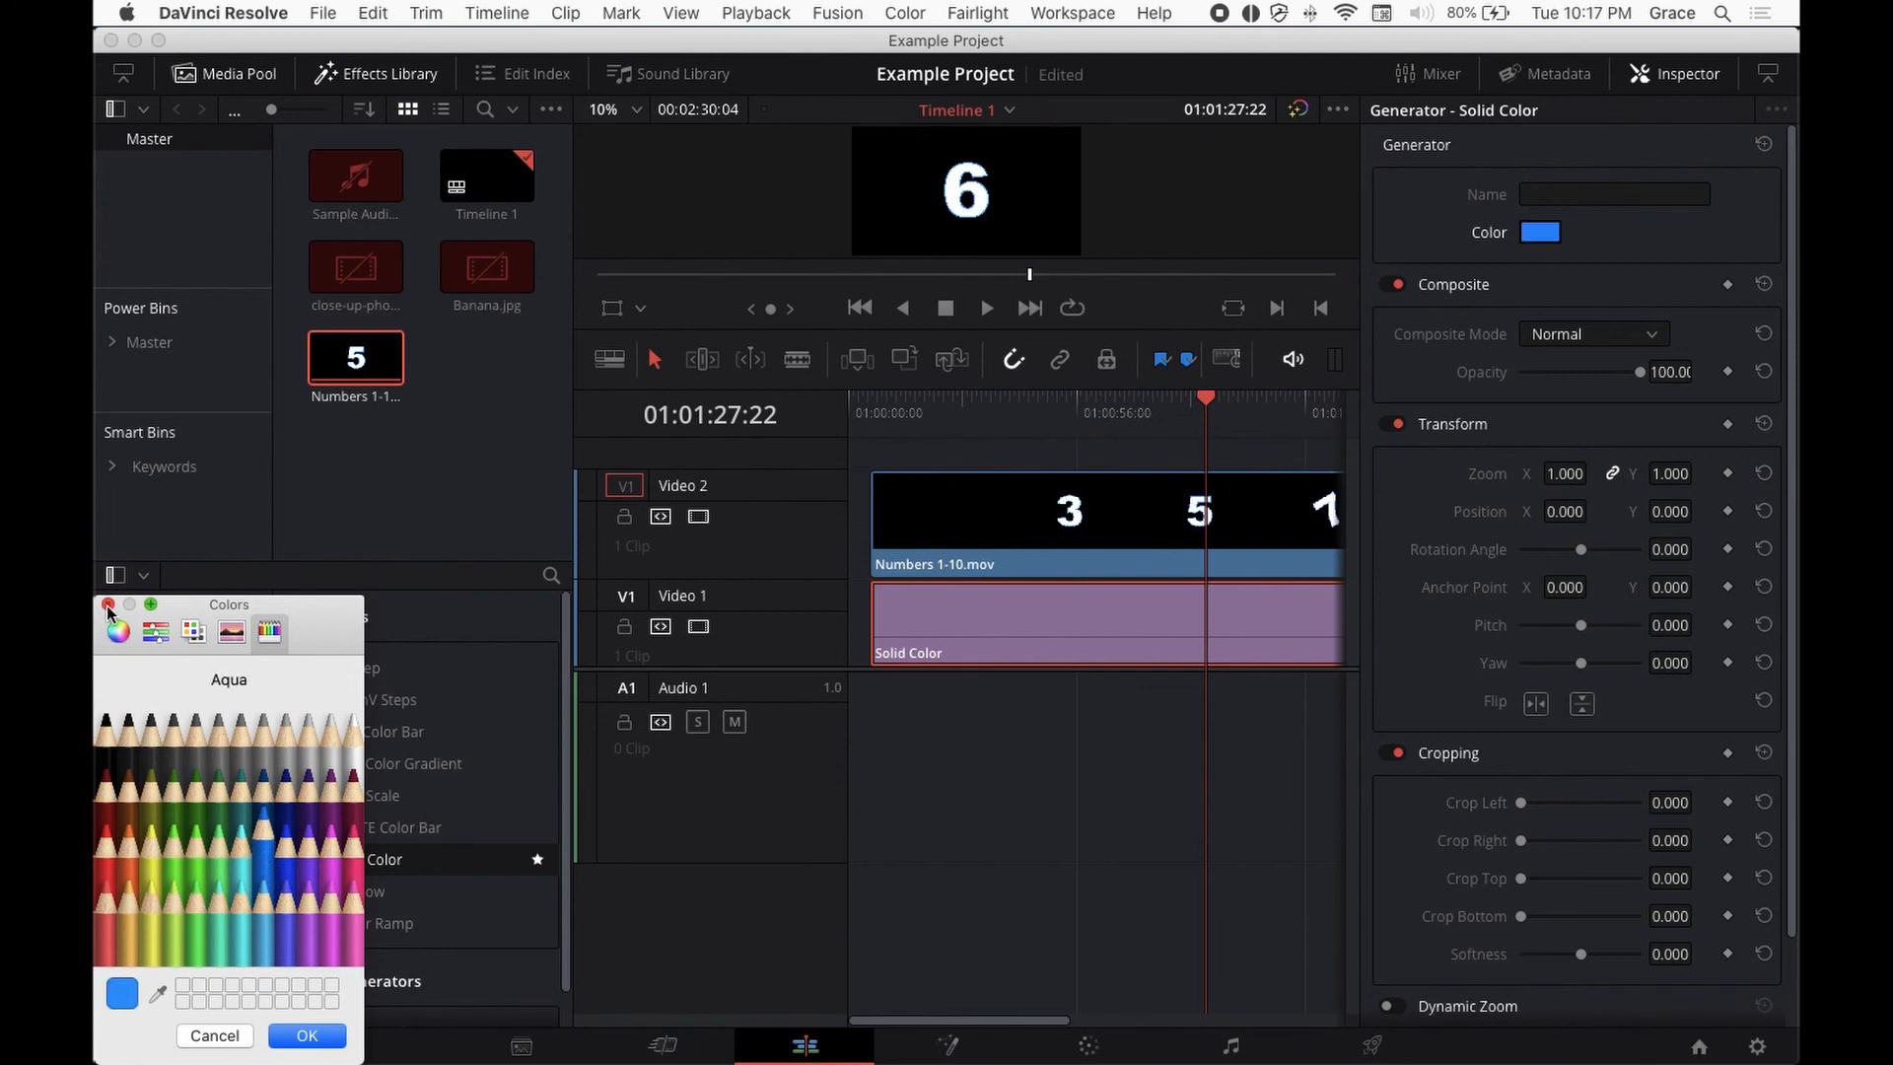
click(303, 1035)
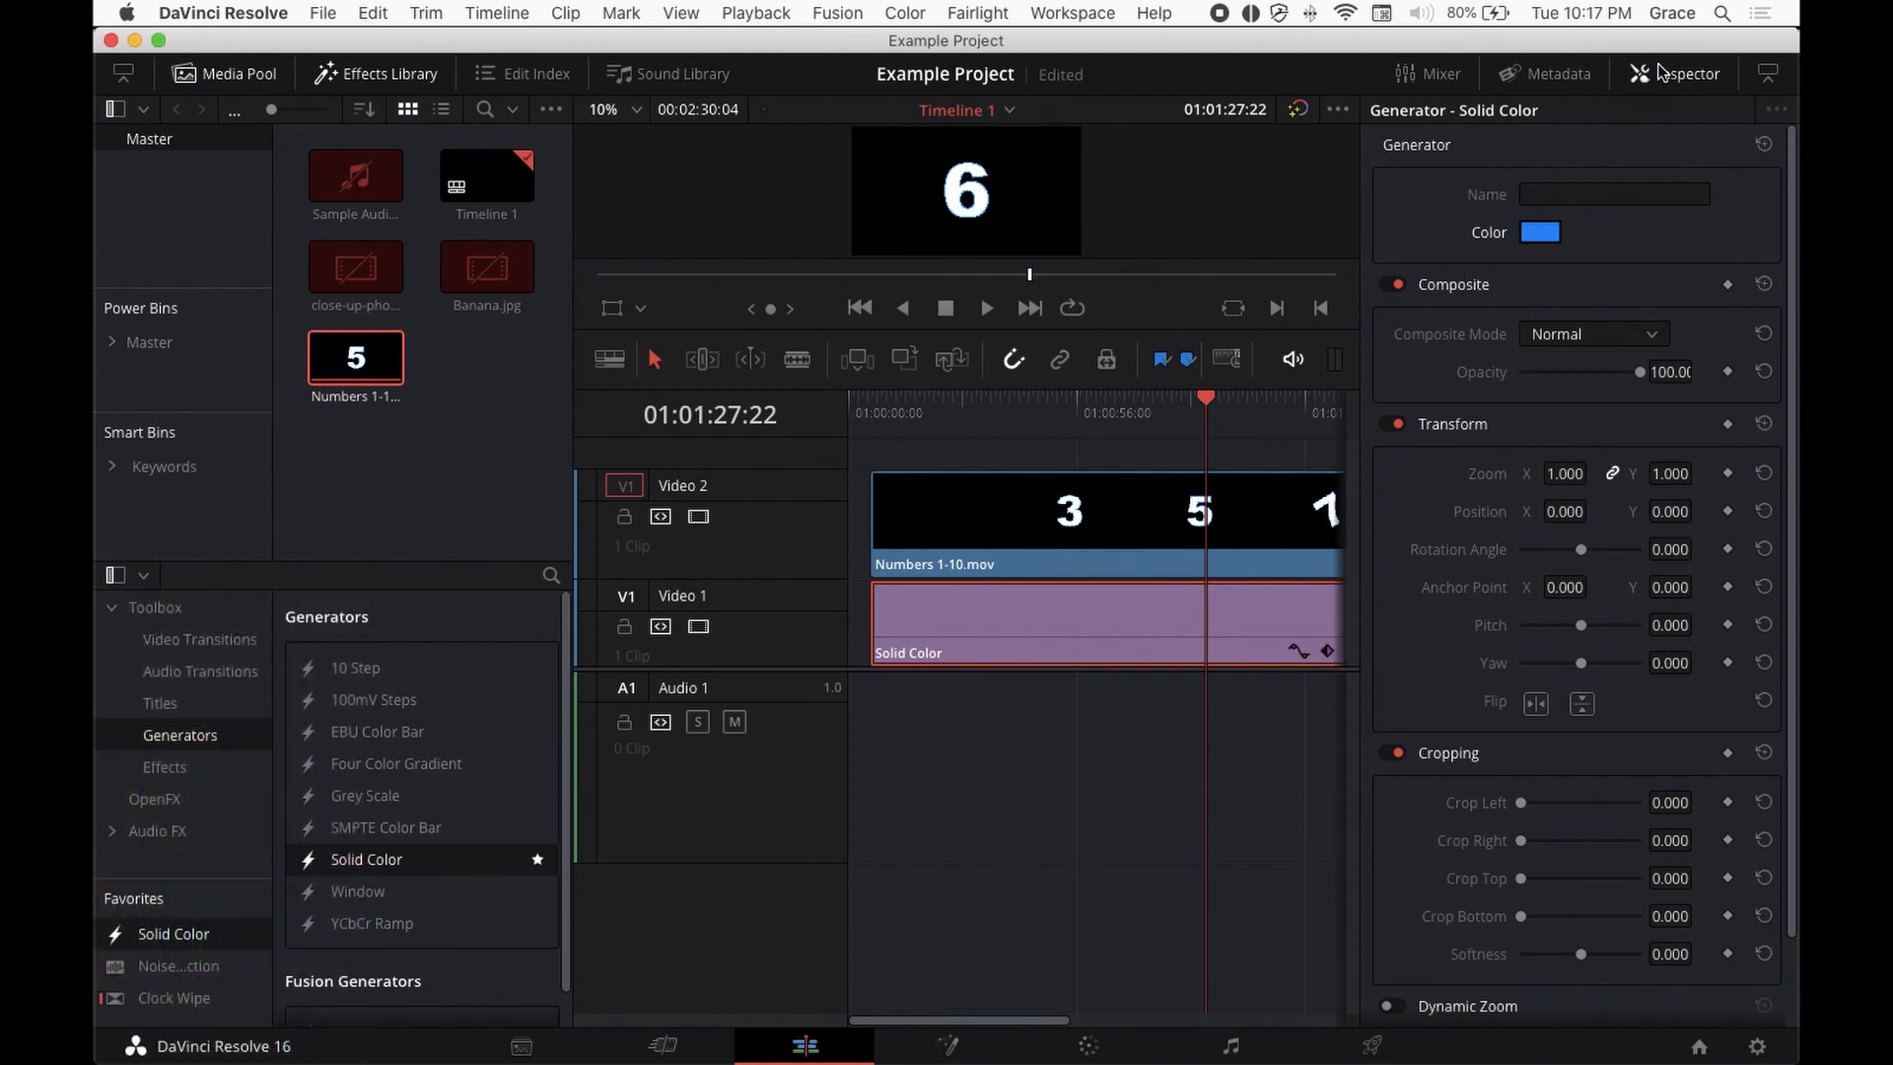
Select the Numbers 1-10.mov clip, then hide the Effects Library and Media Pool and enlarge the viewer to about 23%.
click(1139, 530)
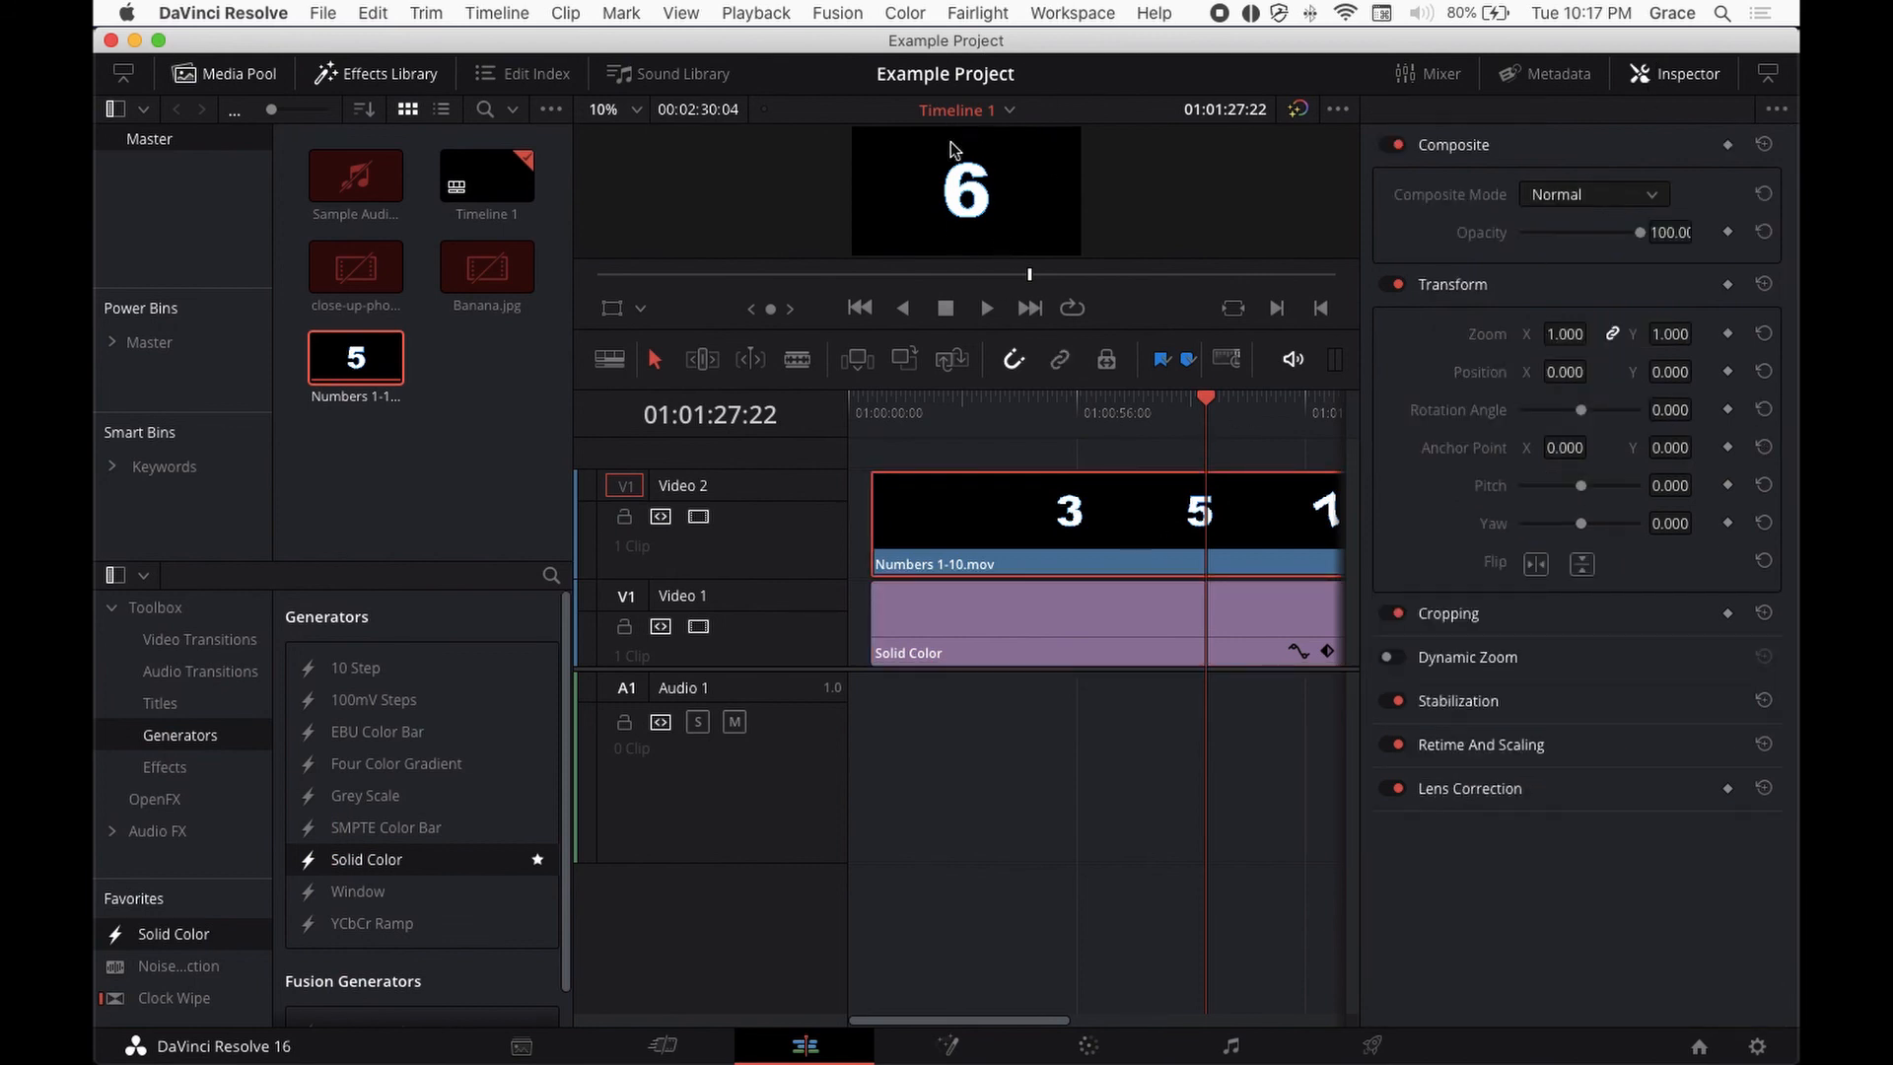
click(391, 77)
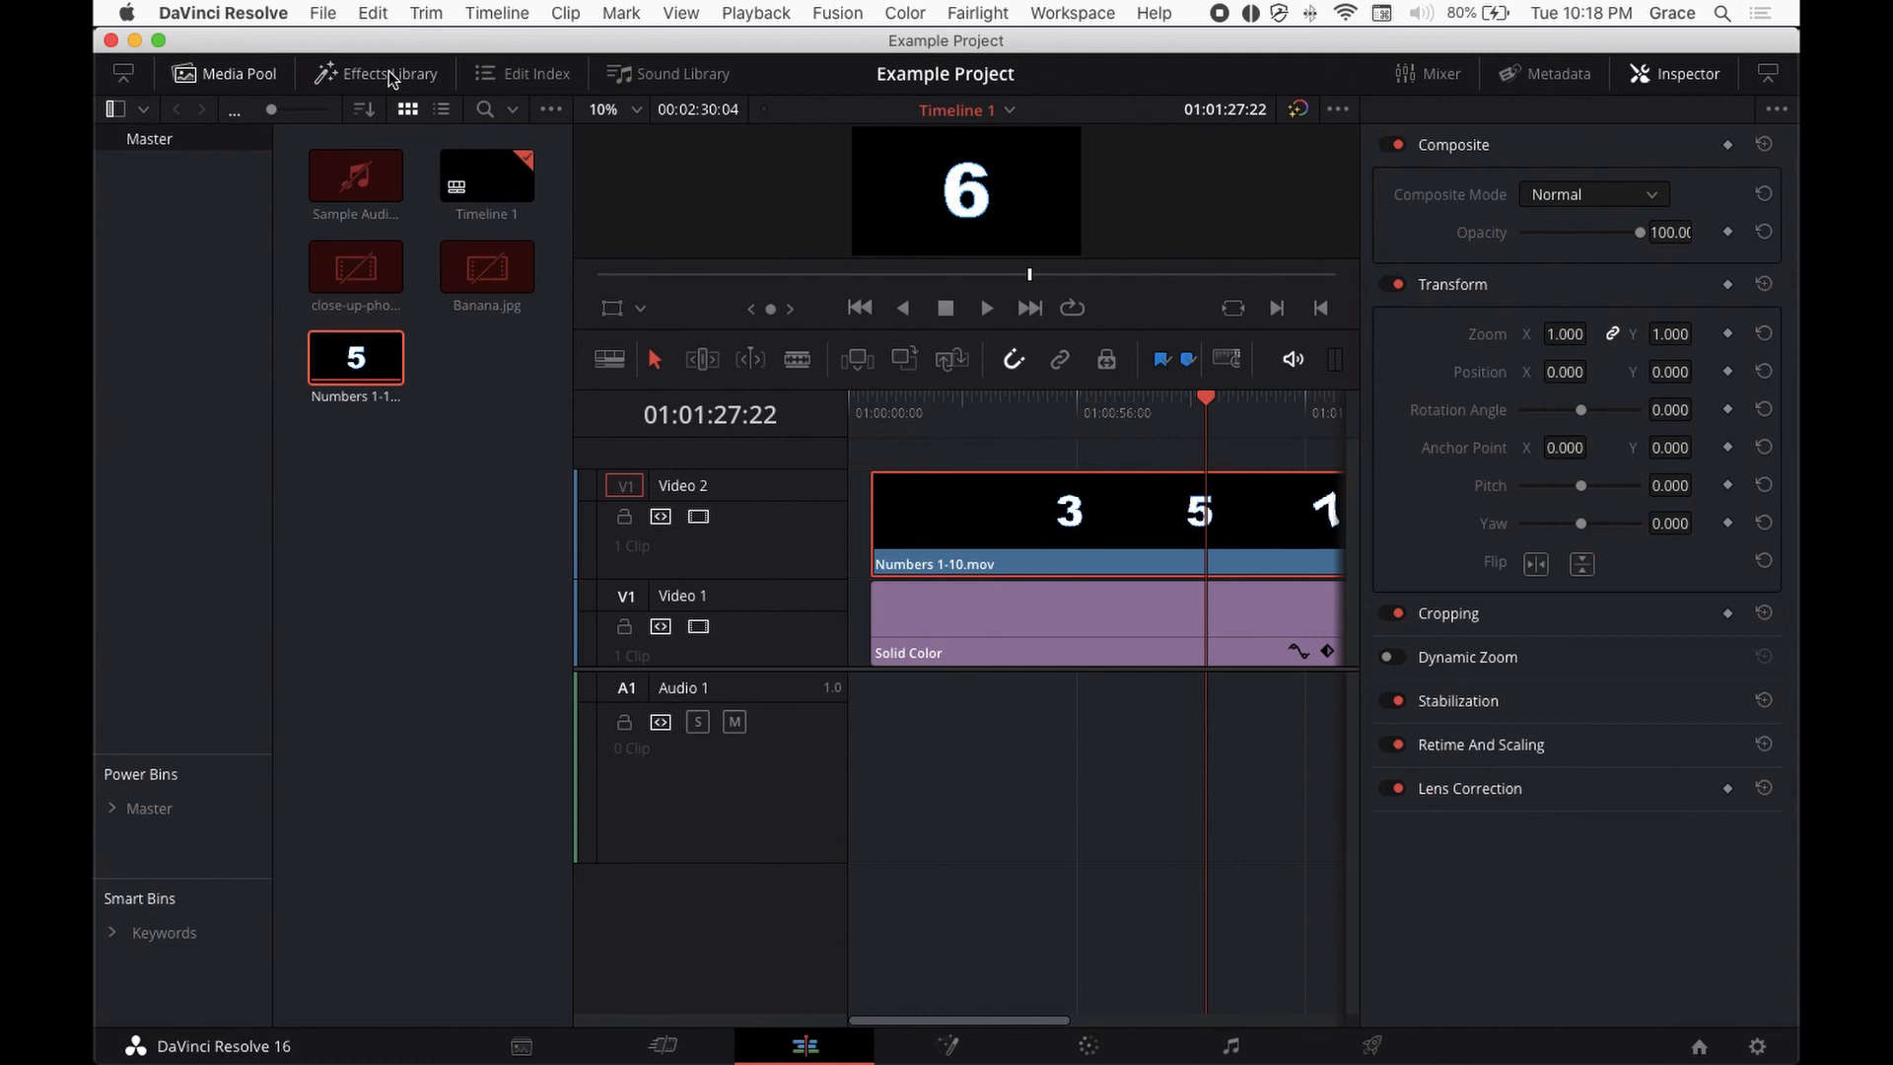
click(229, 74)
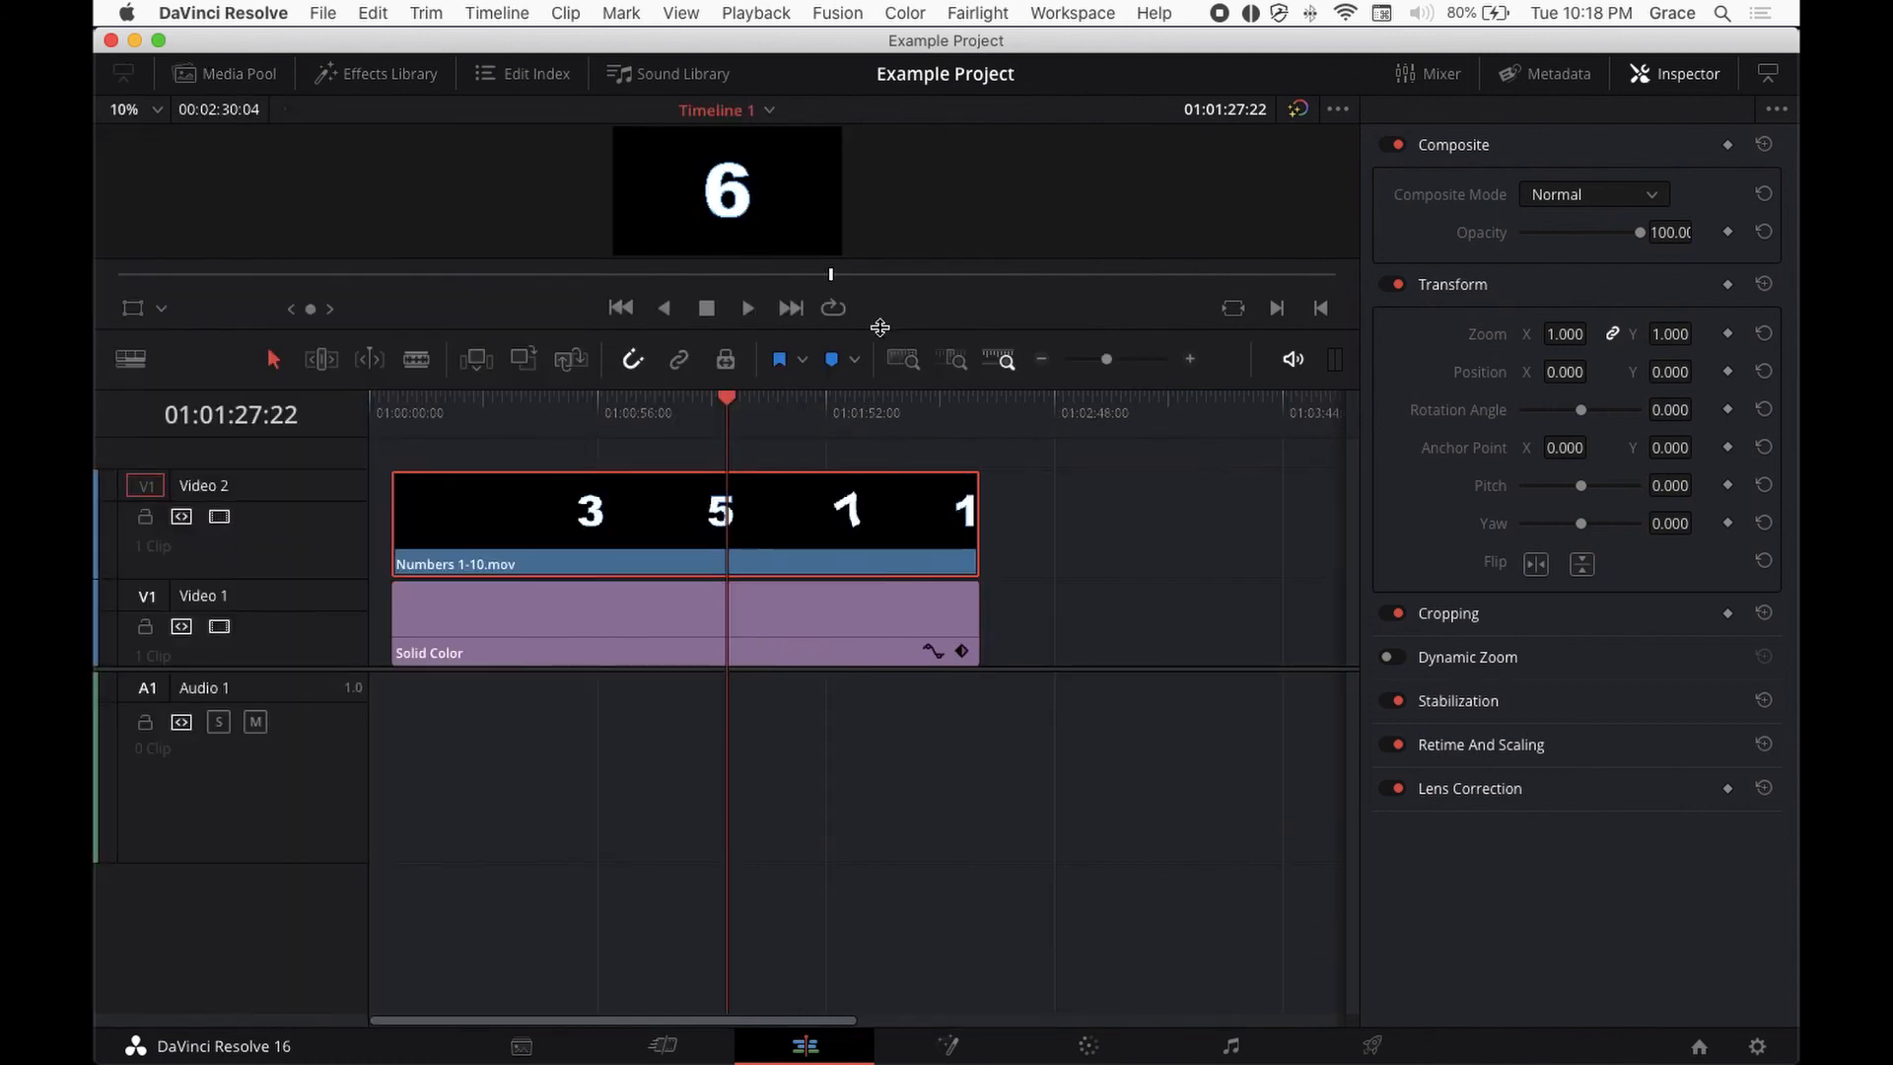
drag(879, 326, 879, 491)
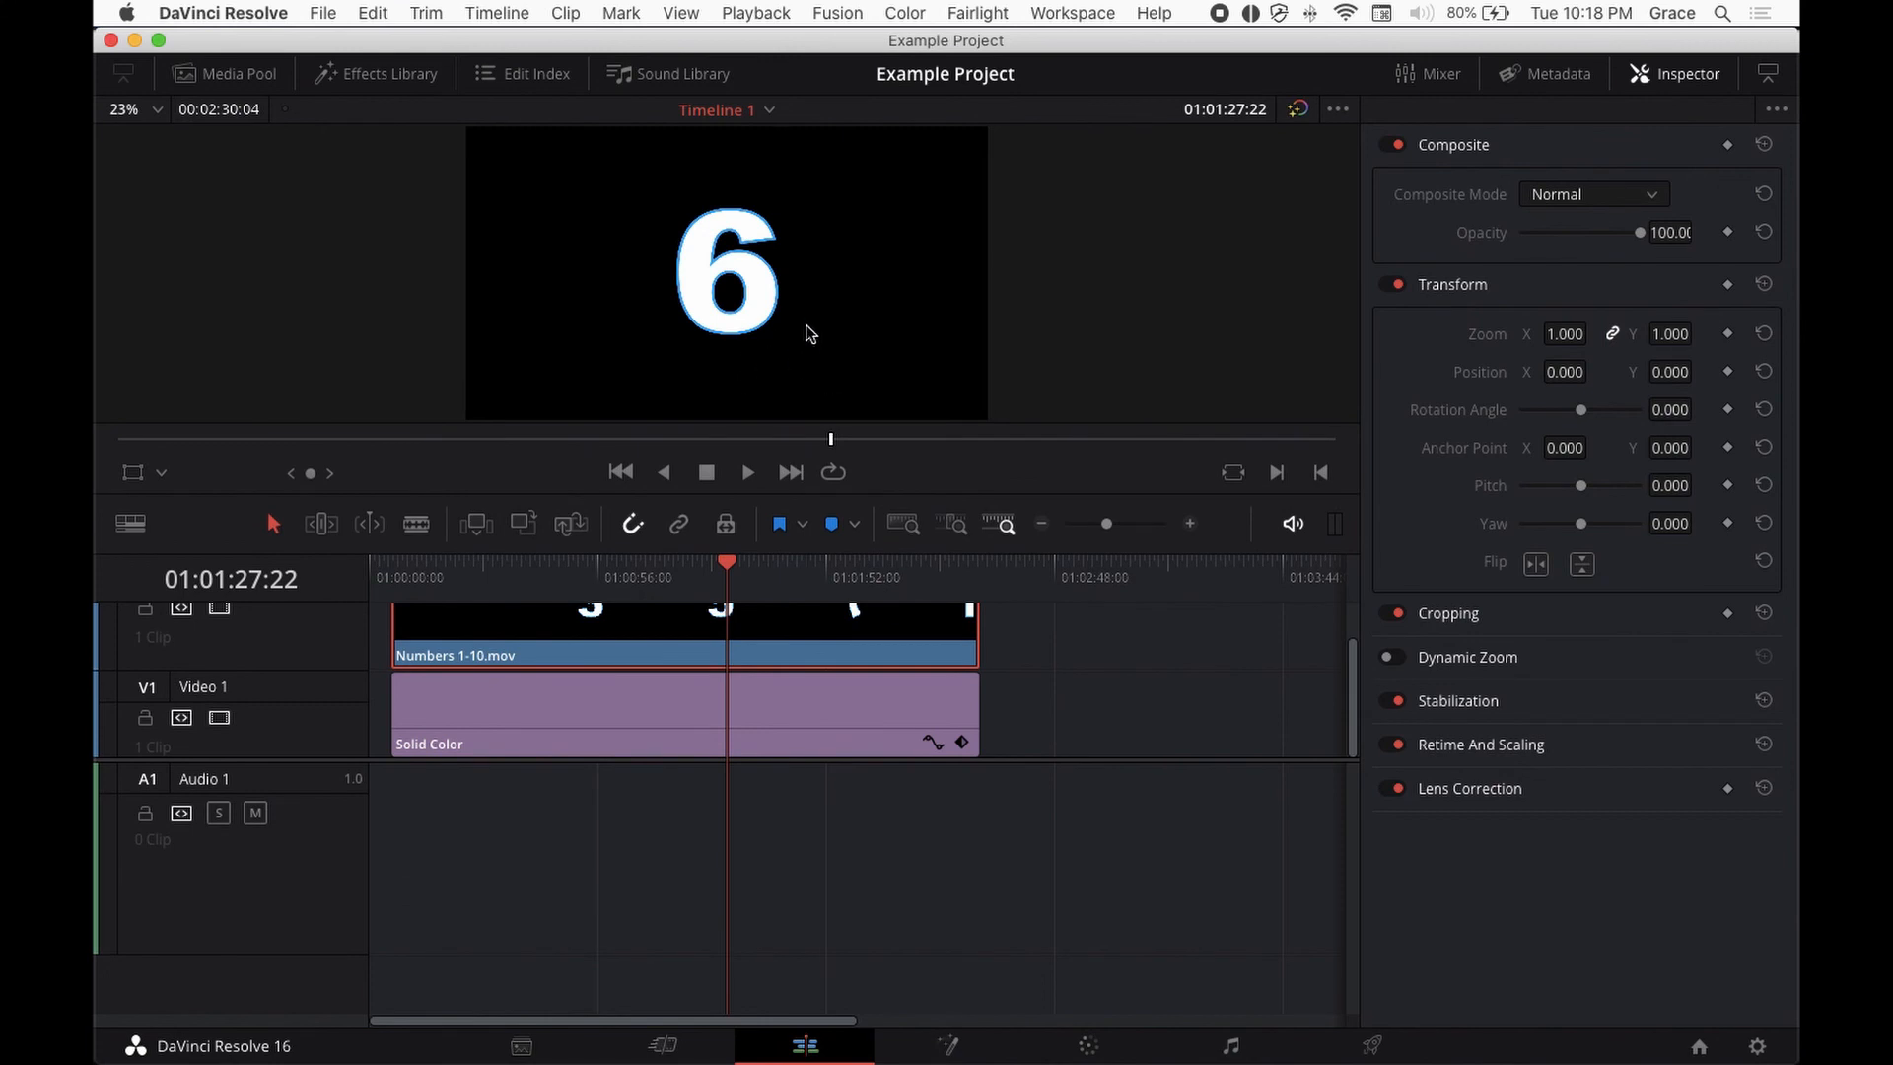
Set the composite mode of the Numbers 1-10.mov clip on Video 2 to Screen.
scroll(742, 683, up, 2)
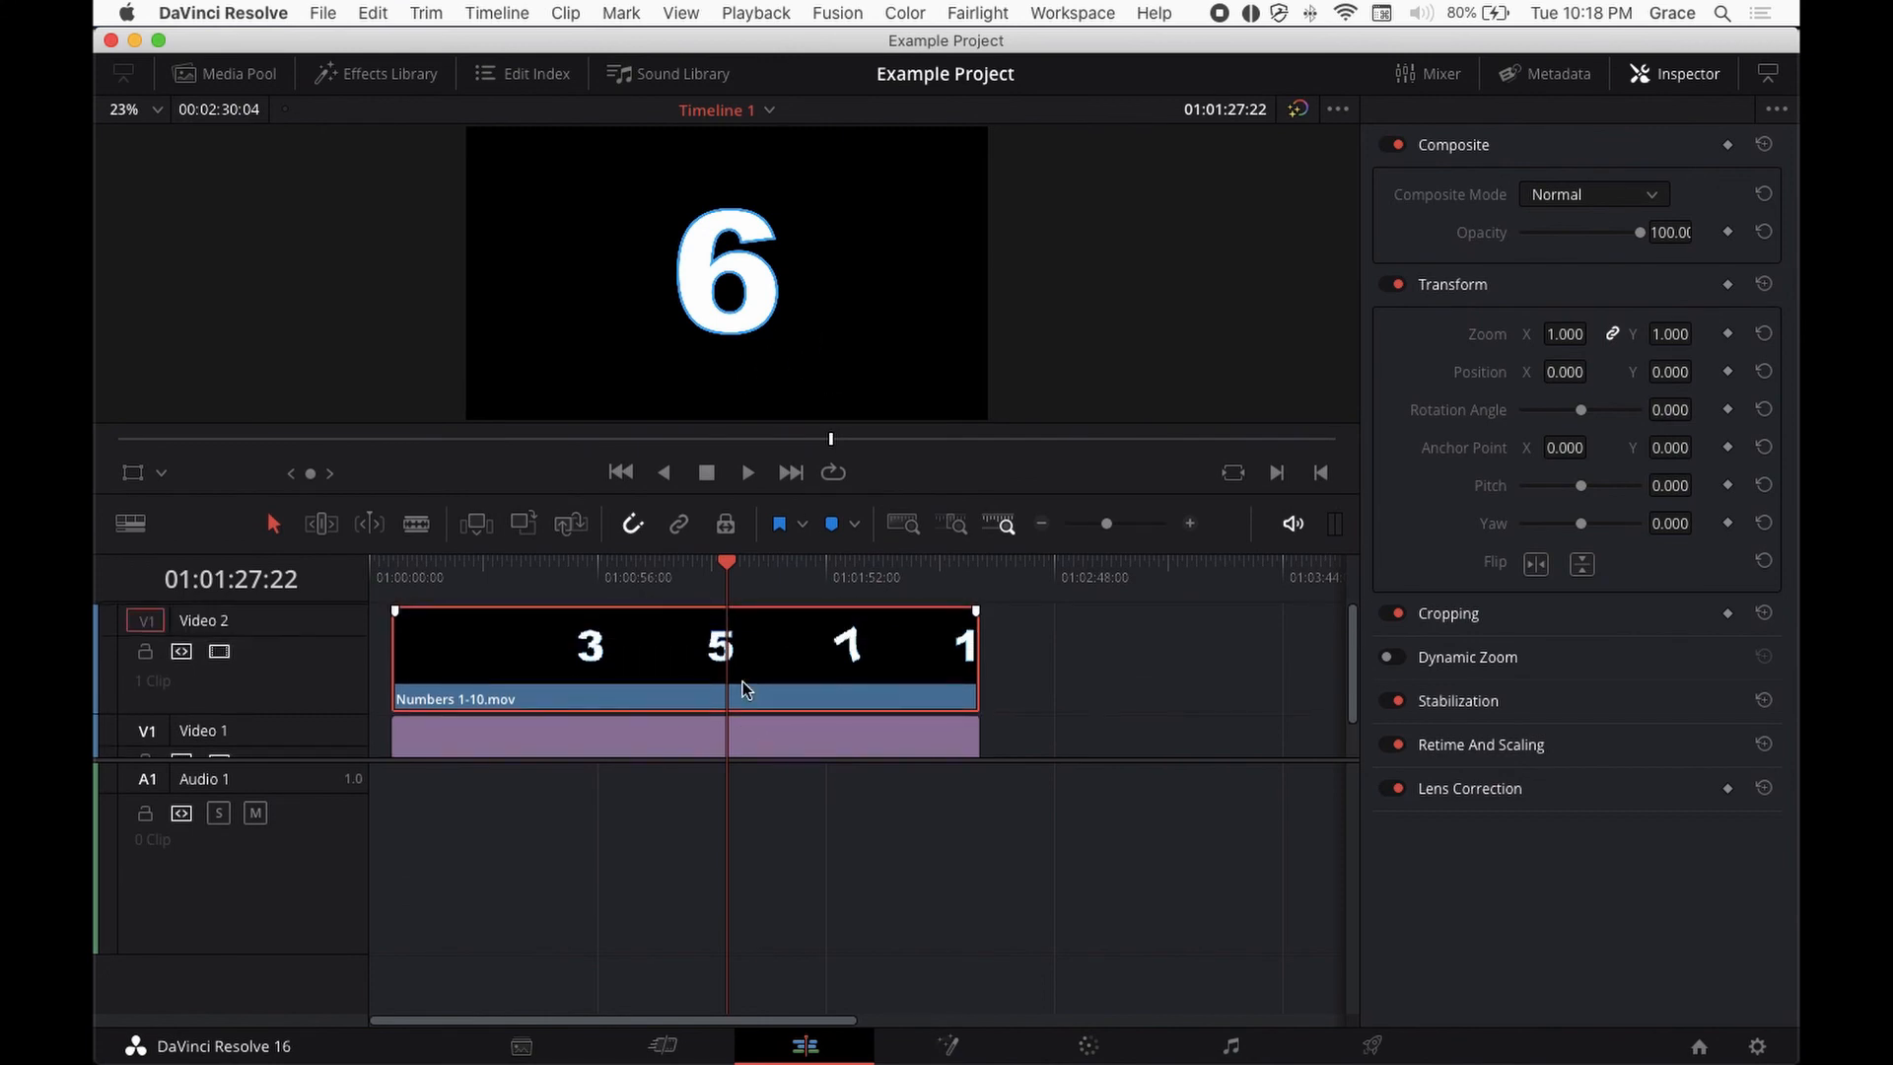
scroll(742, 682, down, 2)
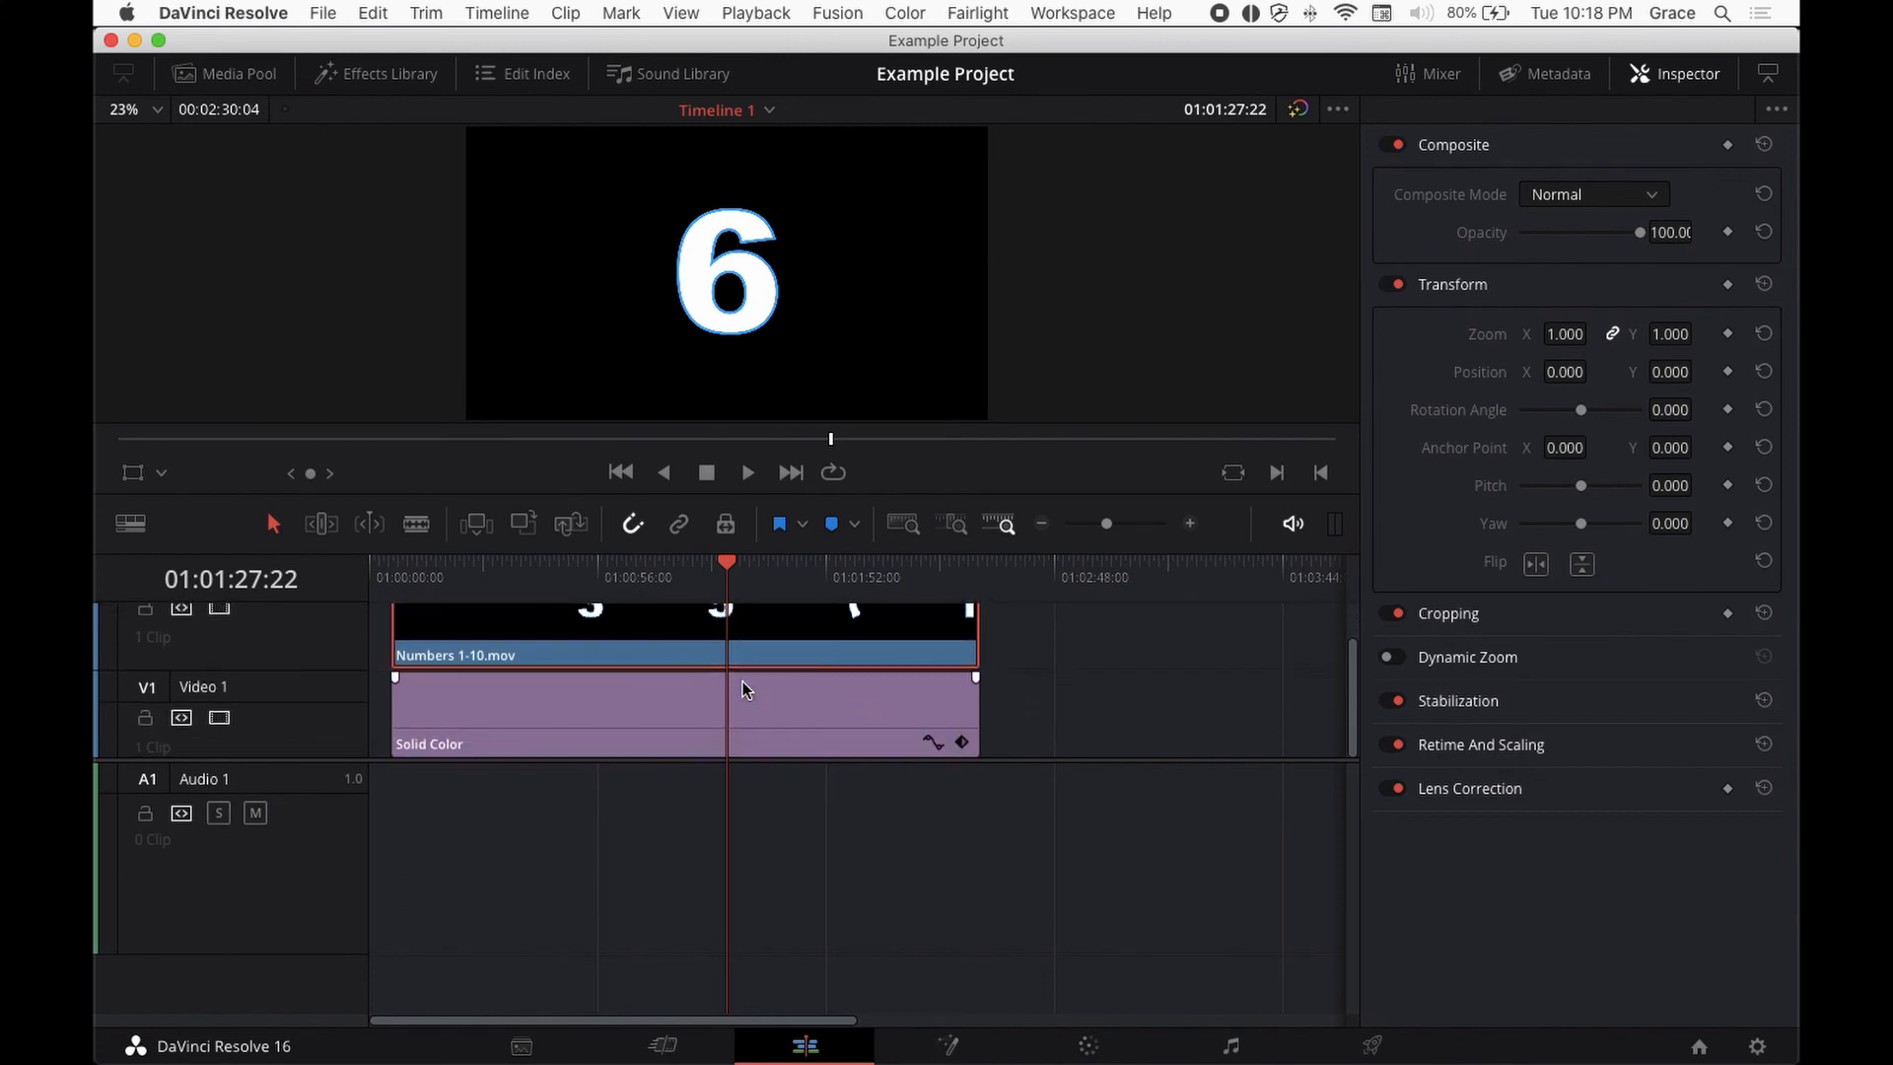
scroll(743, 688, up, 1)
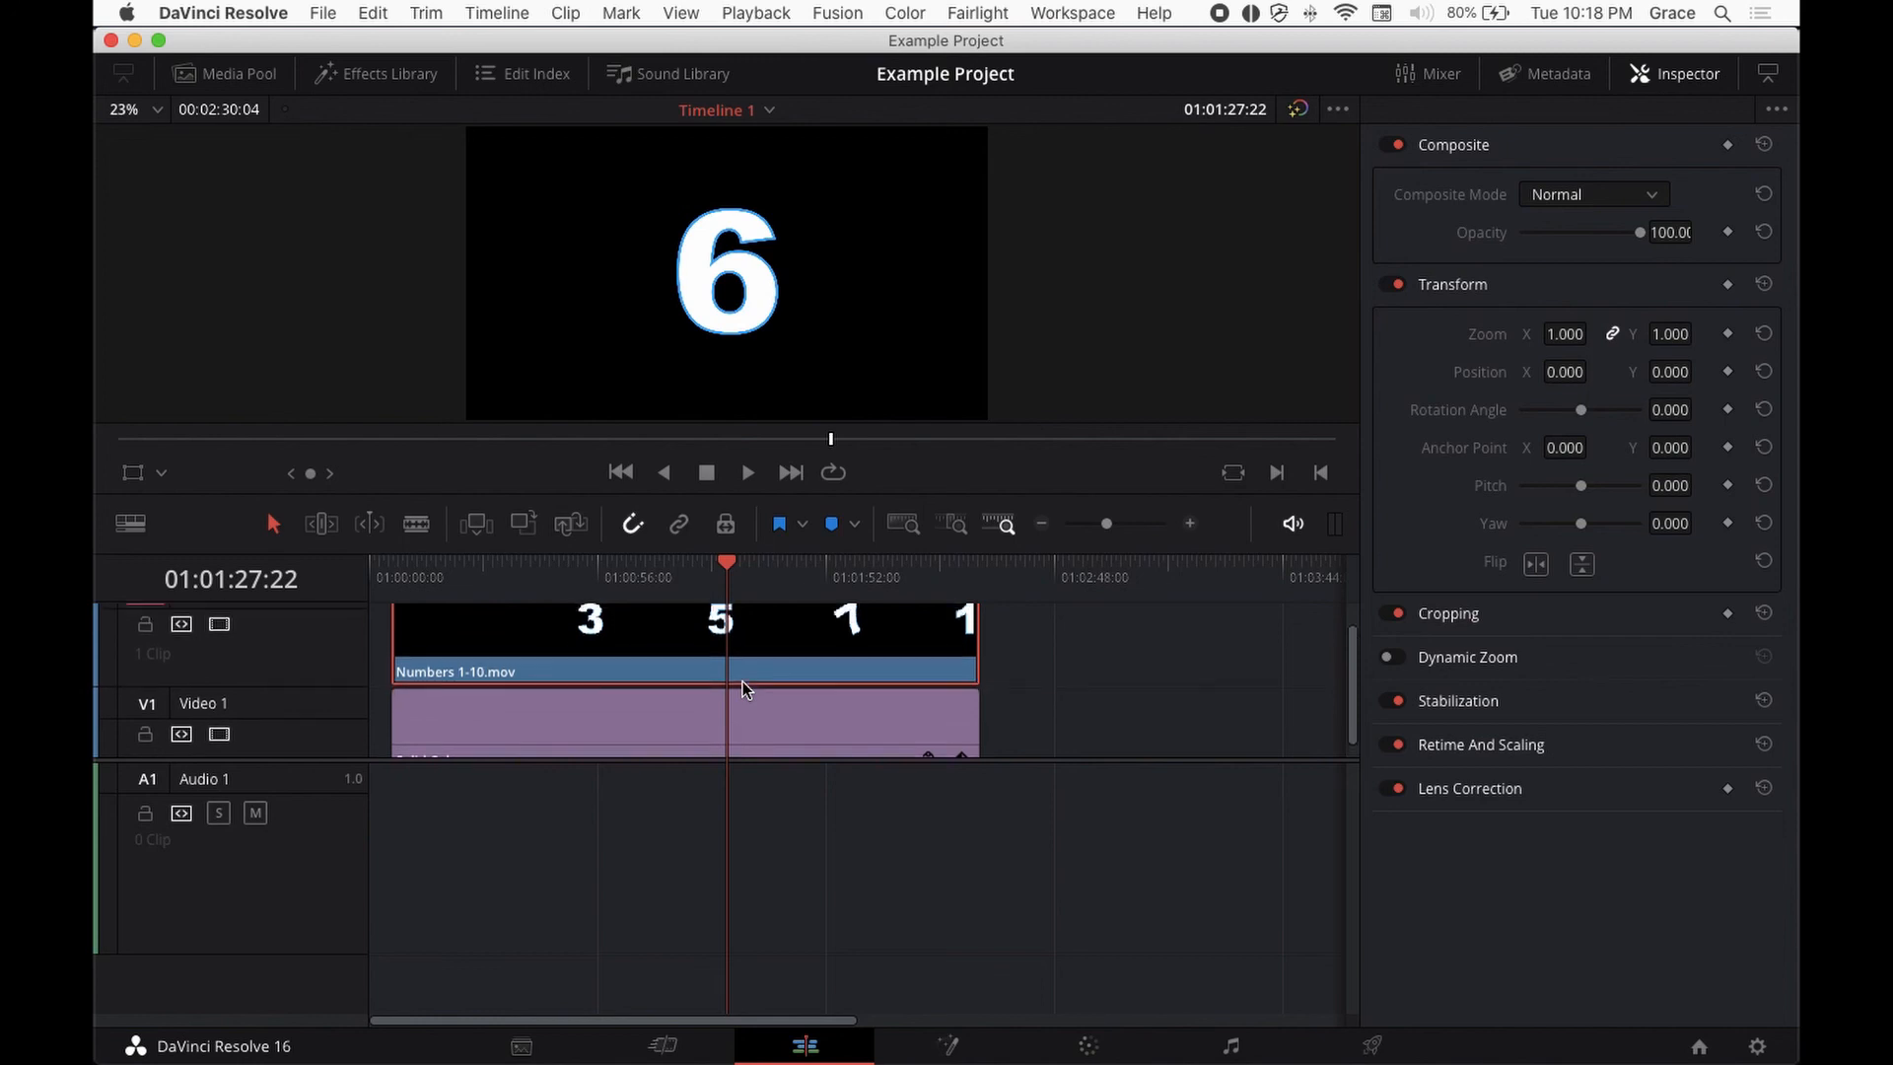
scroll(742, 682, up, 1)
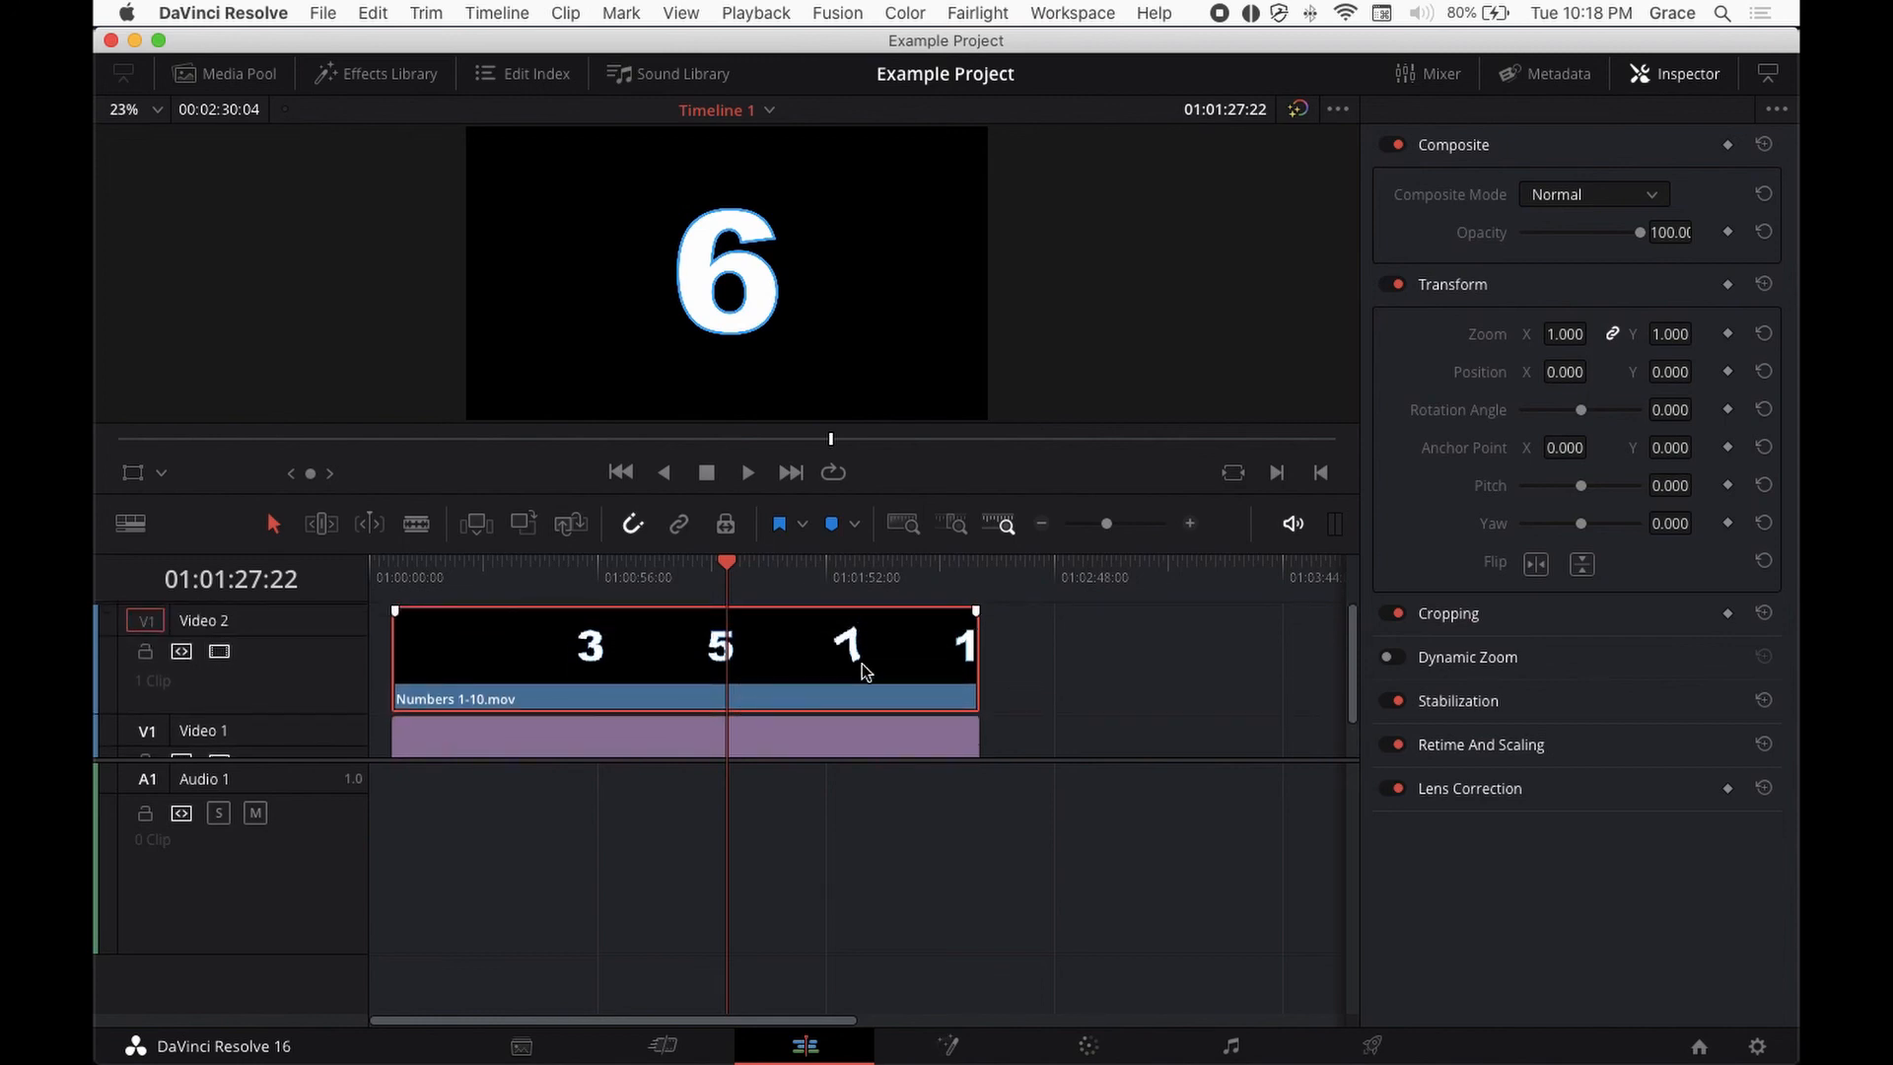
click(1602, 197)
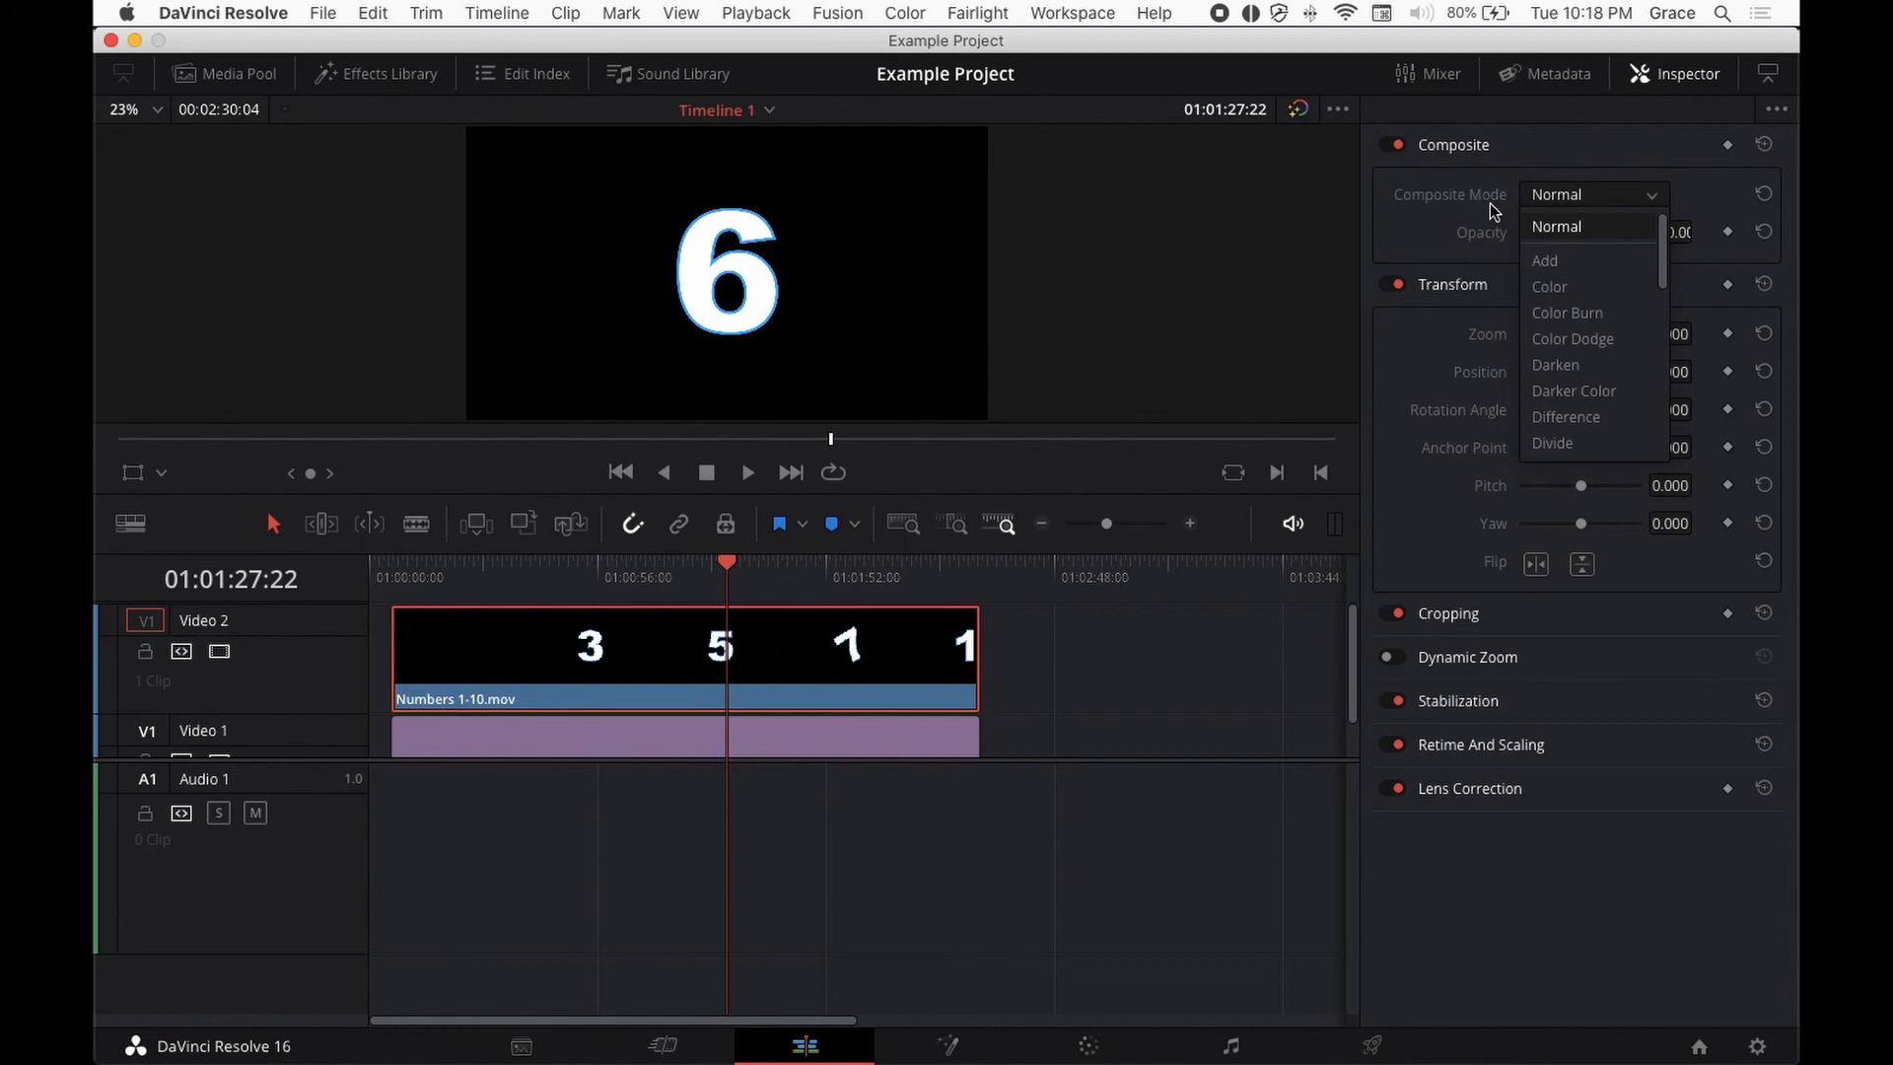
scroll(1577, 357, down, 5)
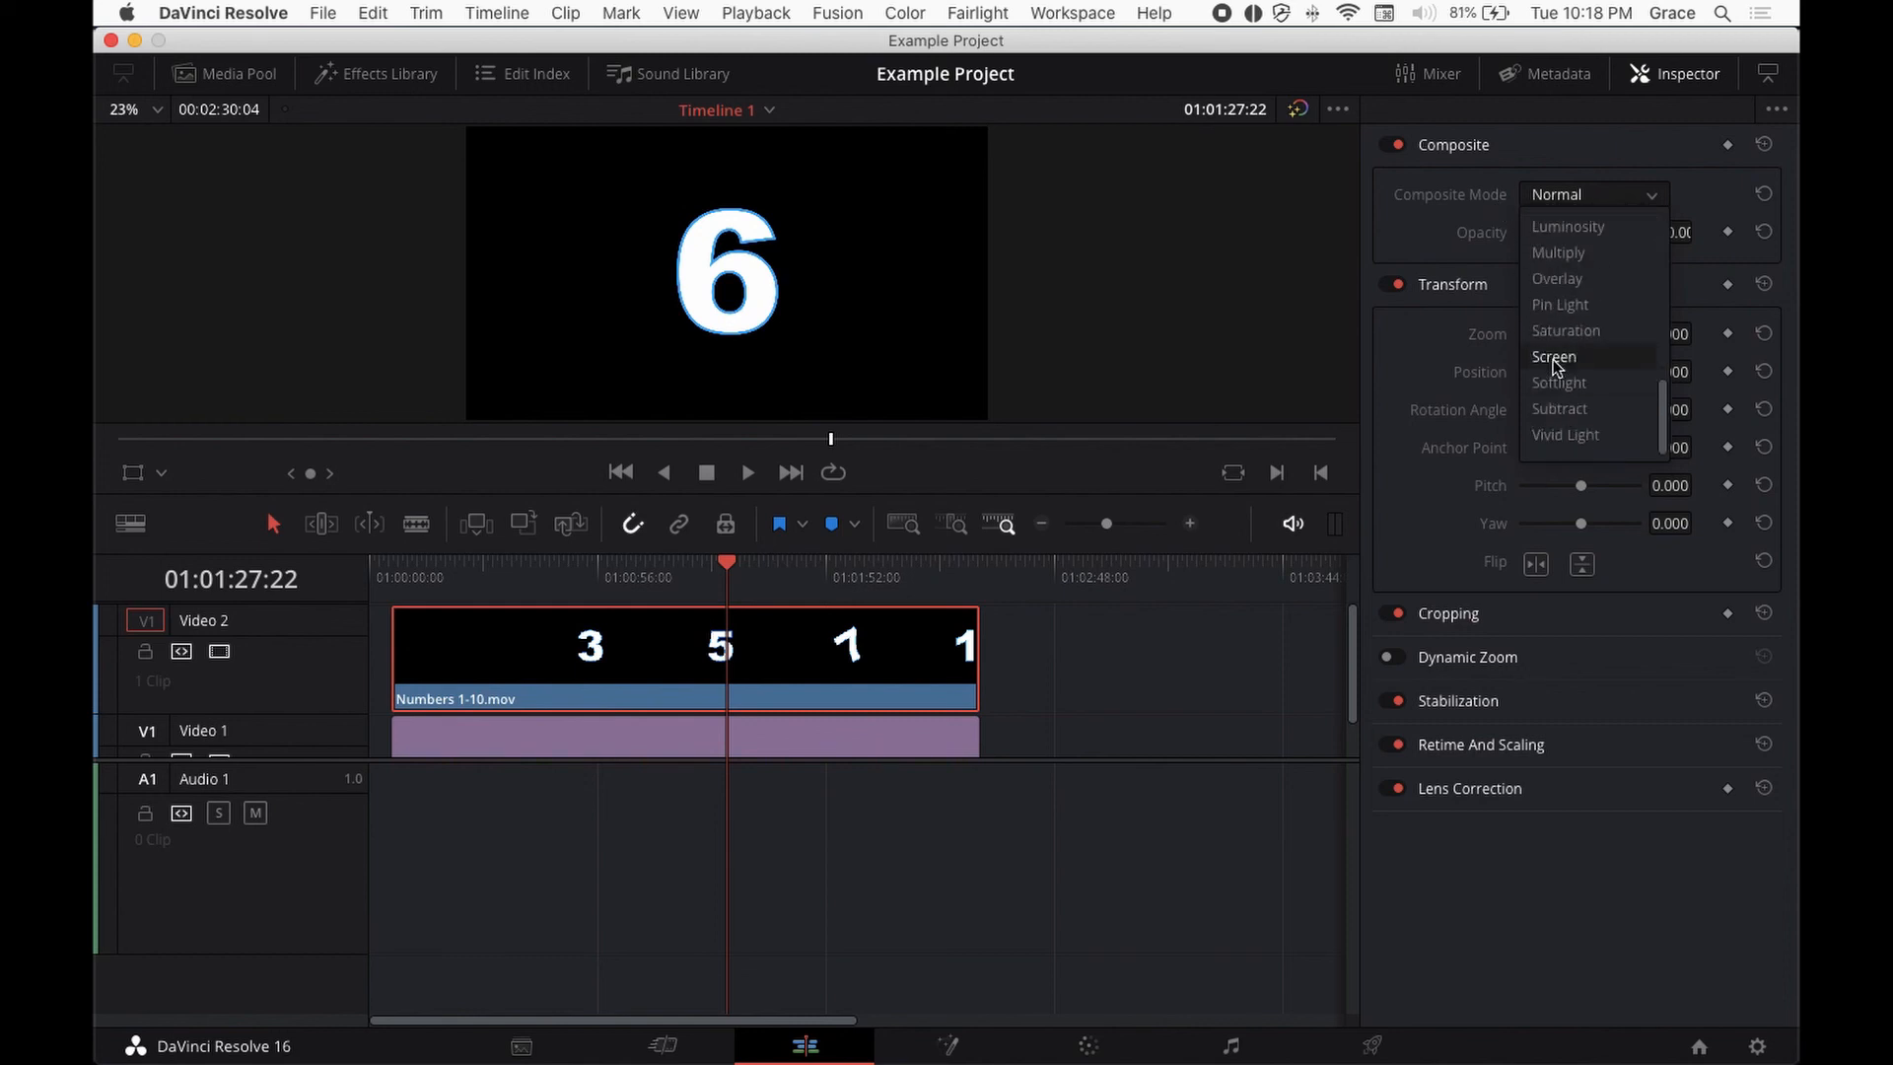
click(1566, 357)
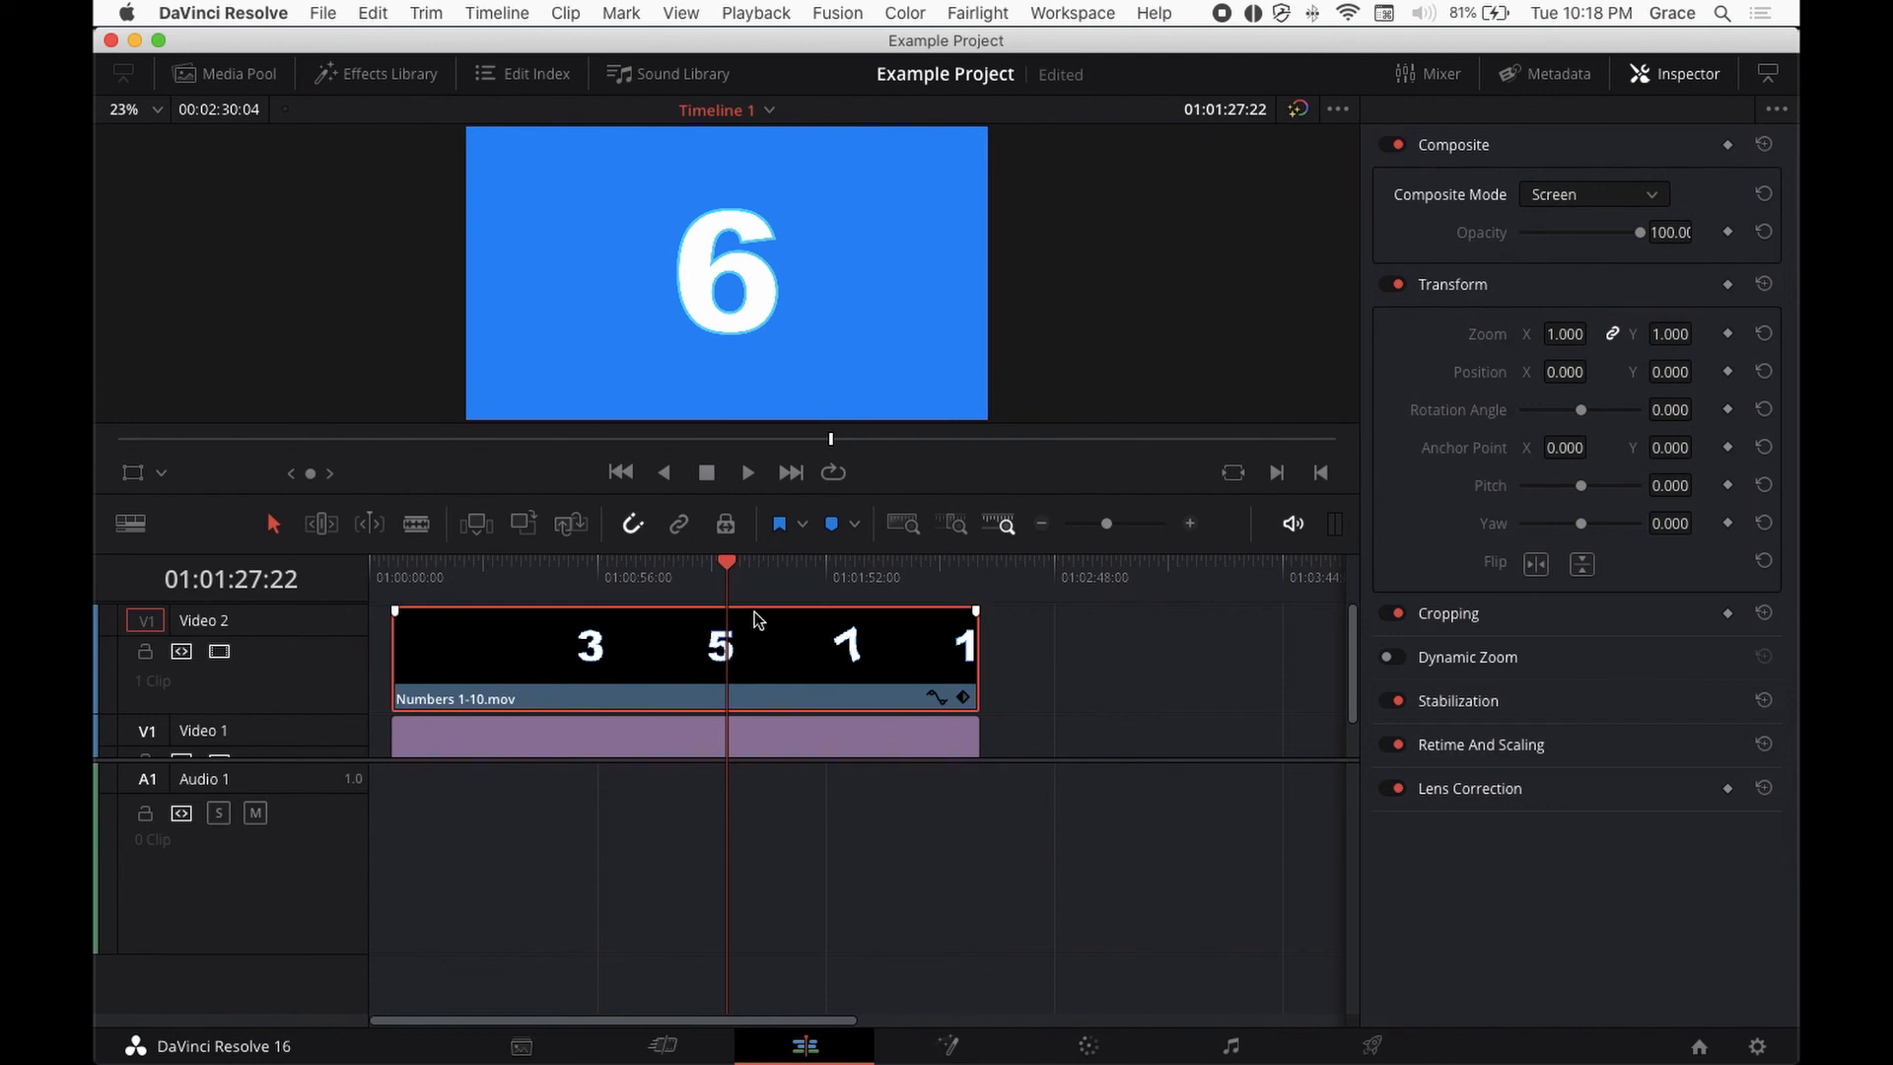
scroll(721, 634, down, 1)
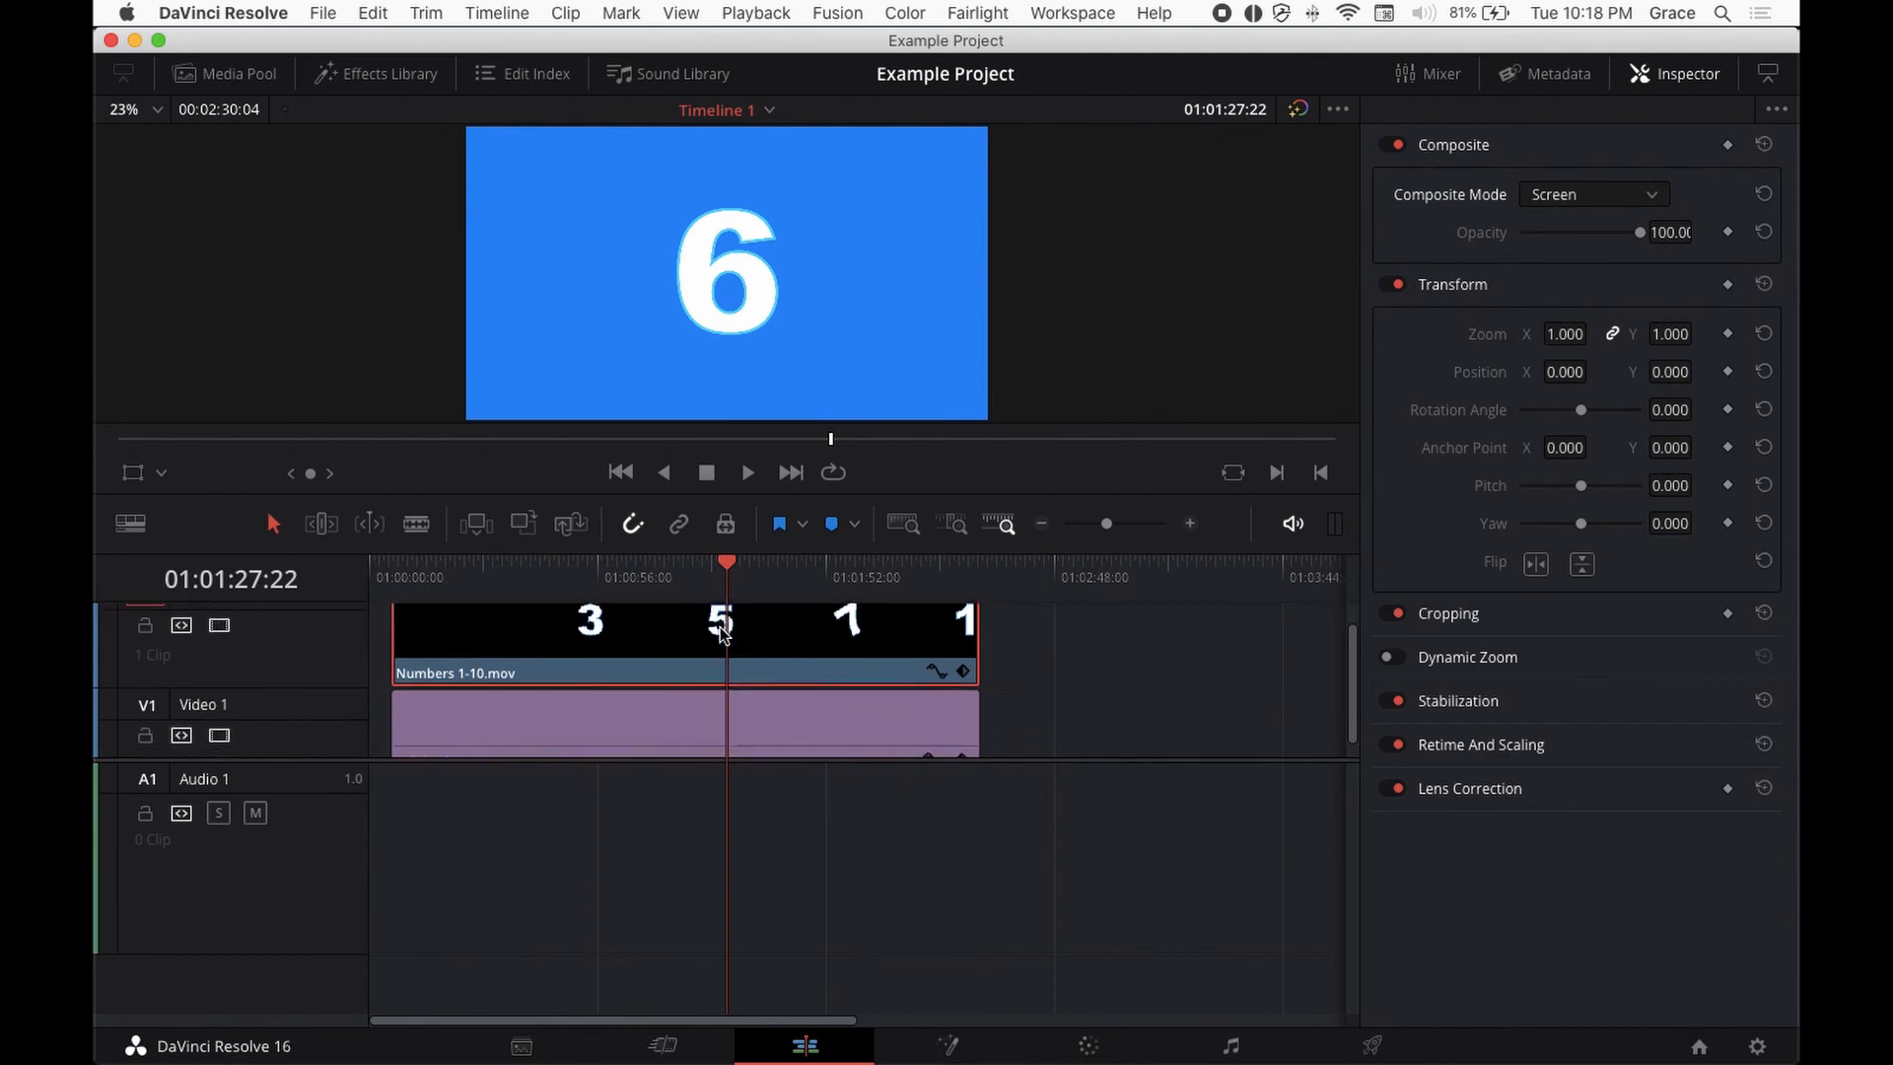
scroll(721, 634, up, 1)
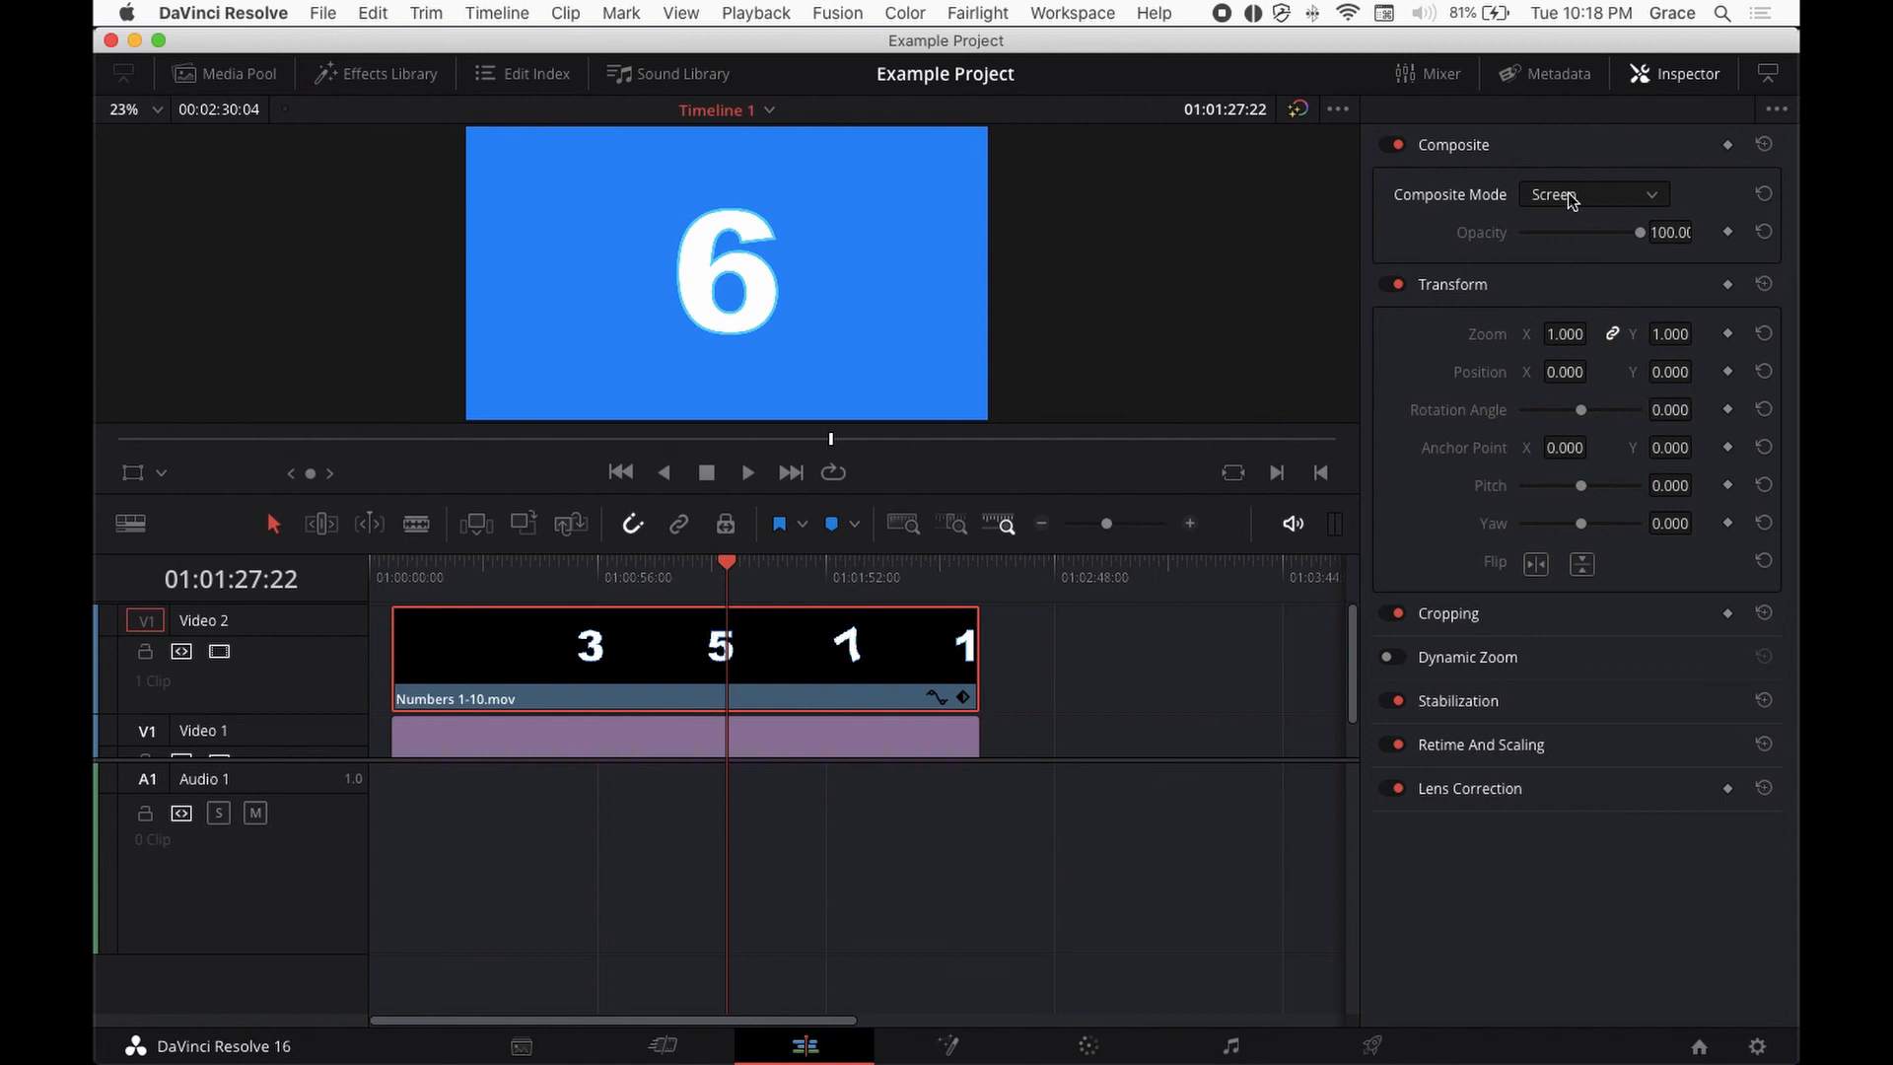
Hide the Inspector and play the timeline from 01:01:02:23 to check the numbers over the solid background.
click(1711, 83)
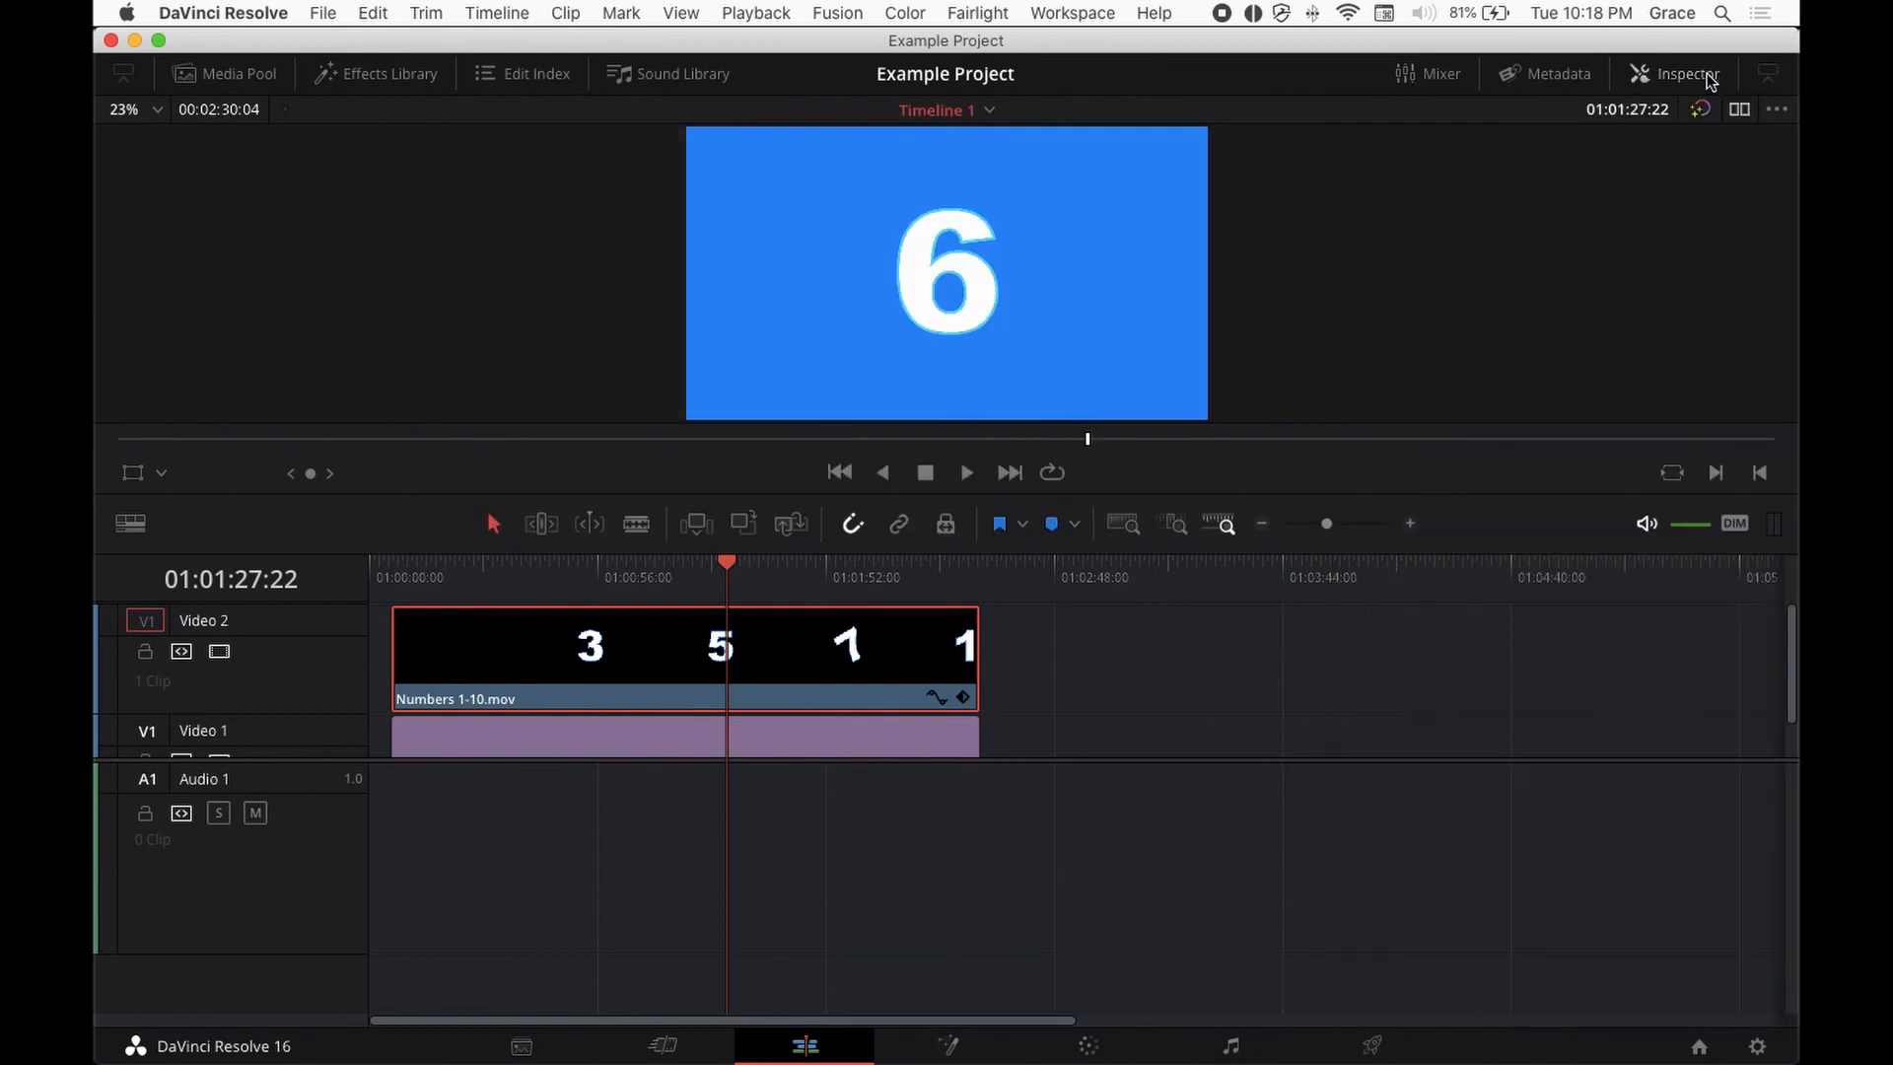
click(628, 577)
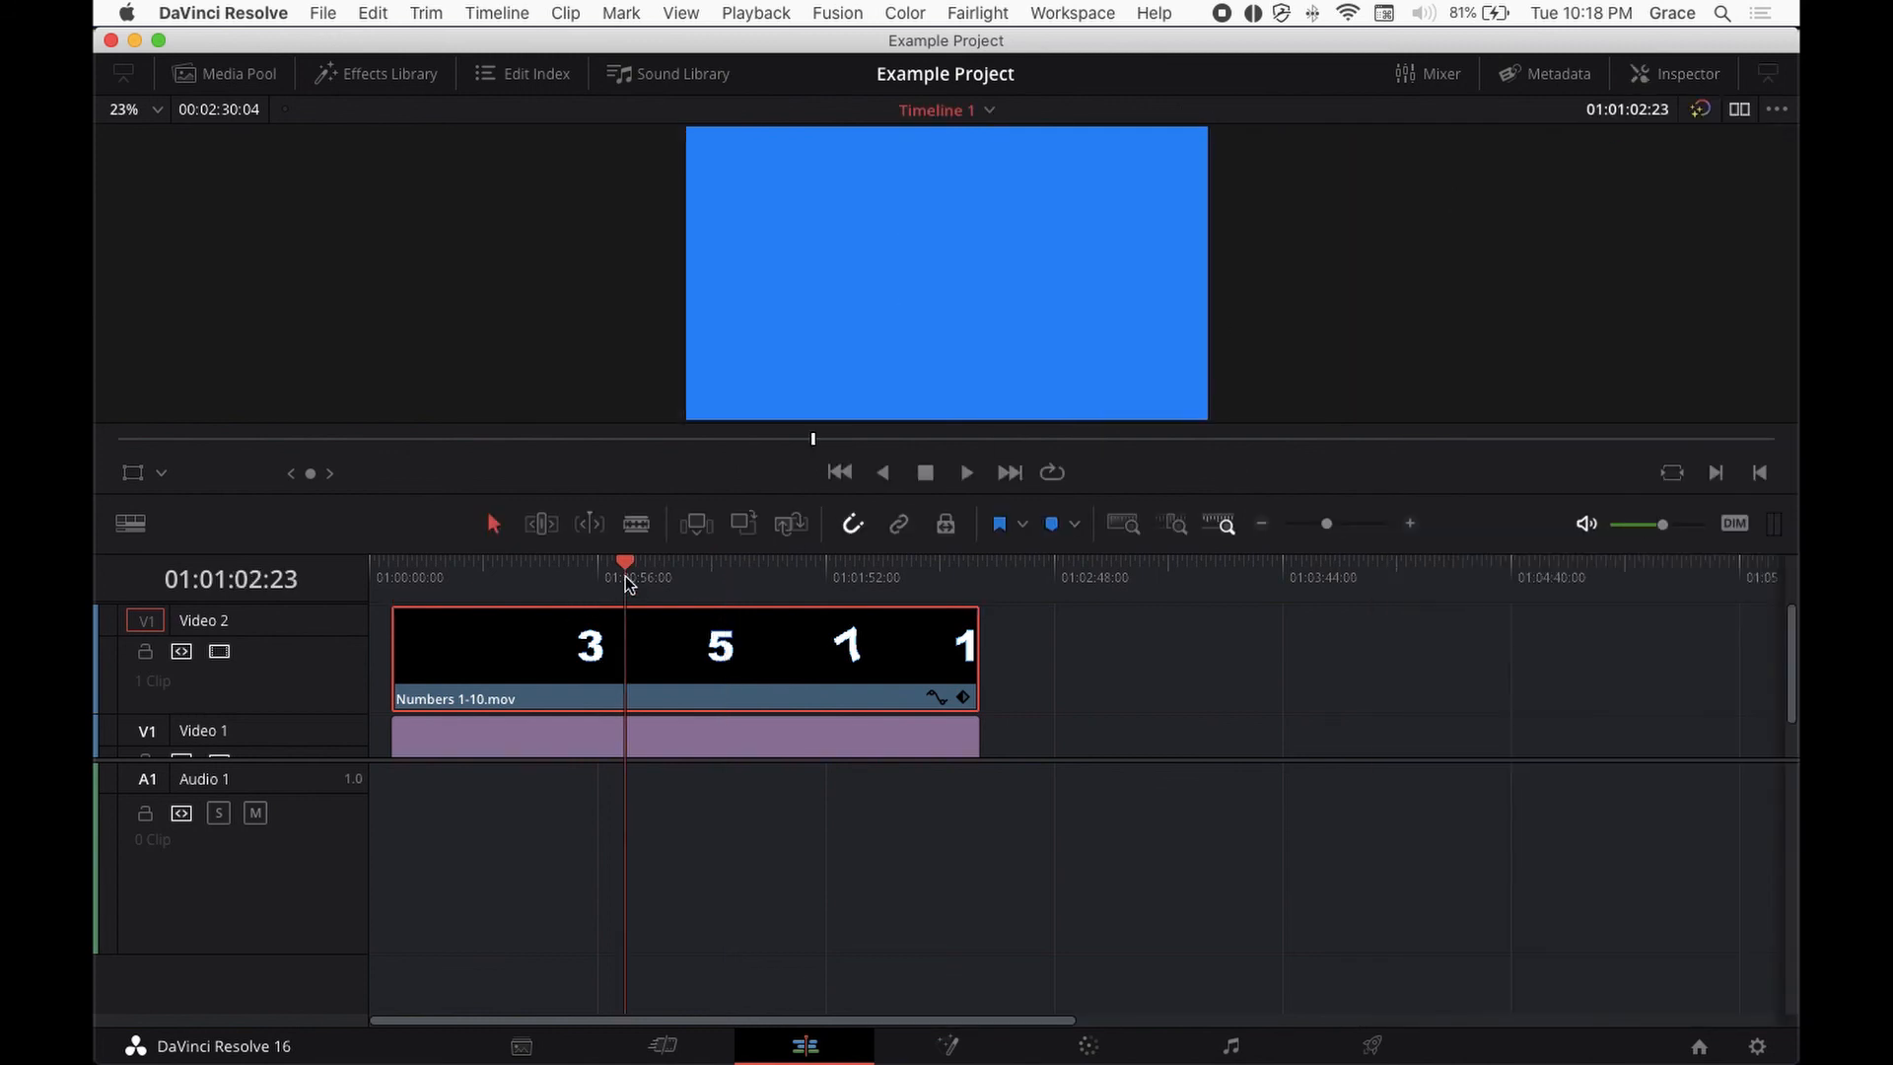
key(space)
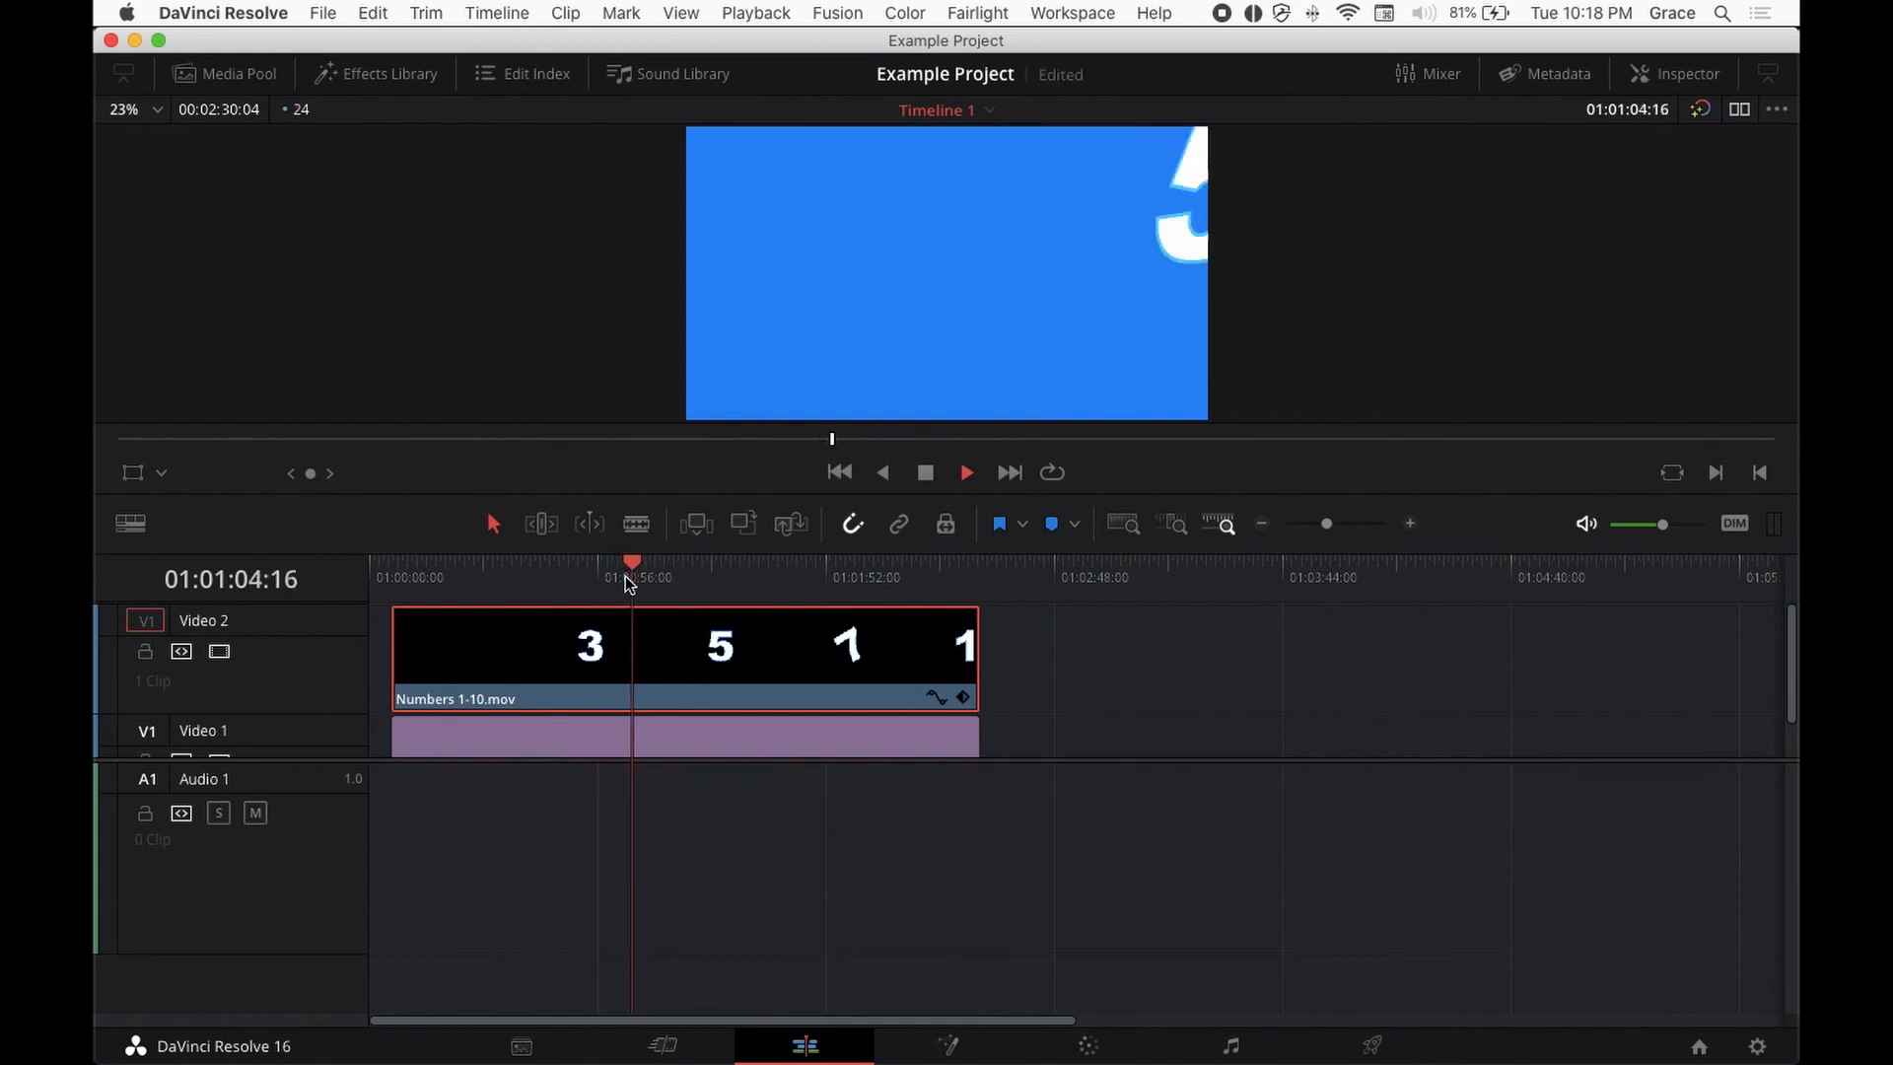